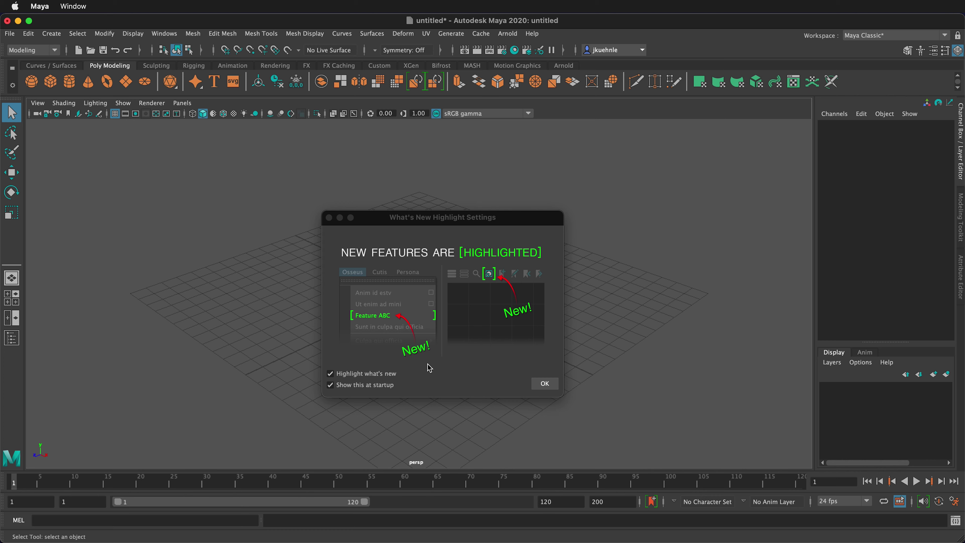
# - Turn off showing the What's New Highlight Settings at startup and dismiss the dialog
pyautogui.click(330, 384)
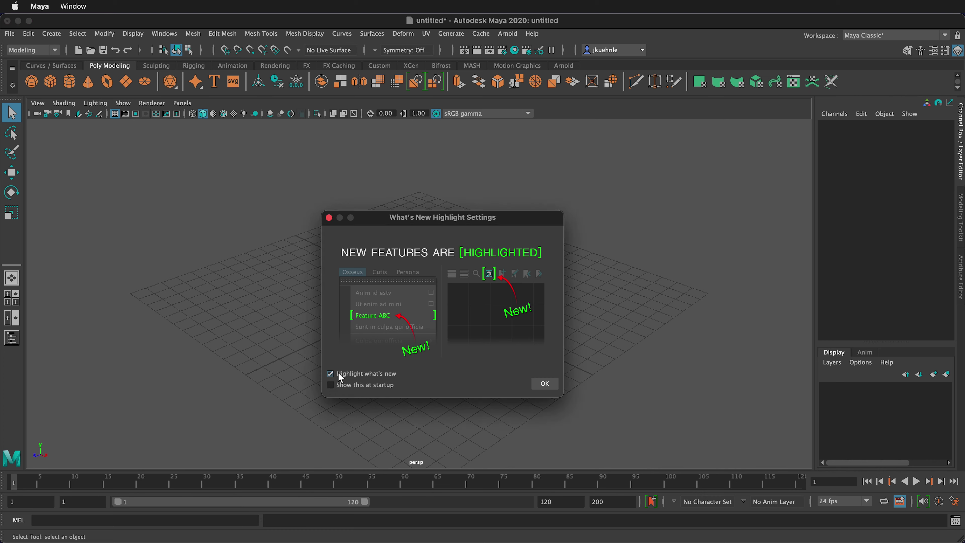
pyautogui.click(544, 383)
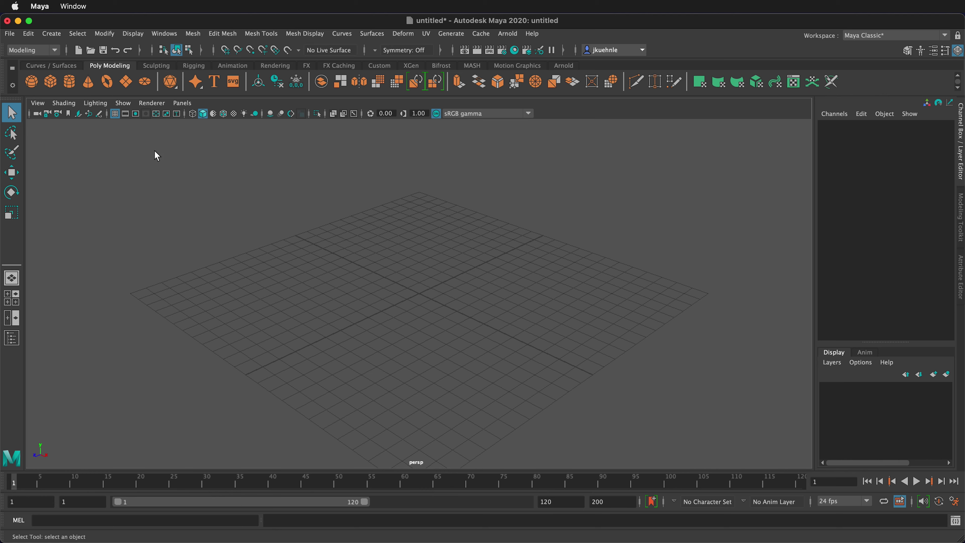
# - Create a new project named Maya_Intro with the default location and folder names
pyautogui.click(9, 33)
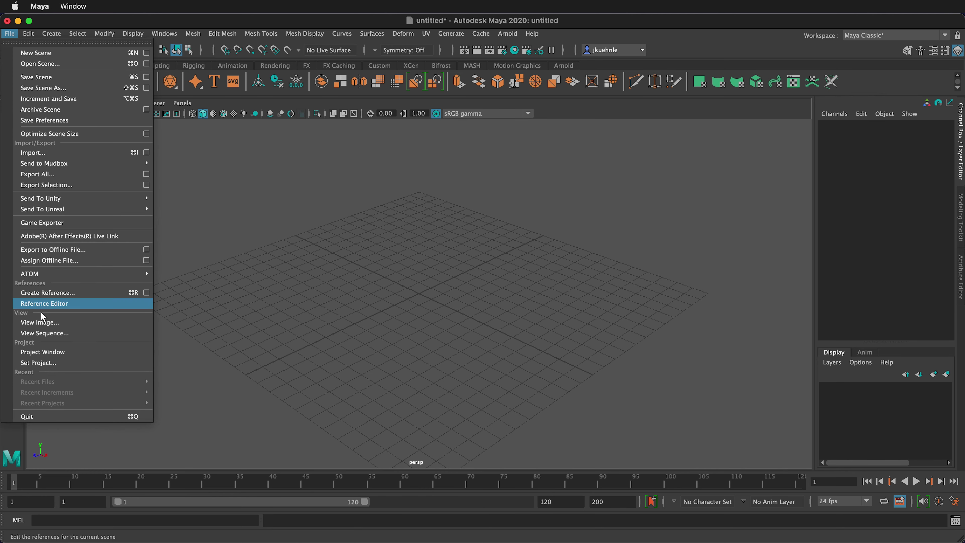
pyautogui.click(58, 353)
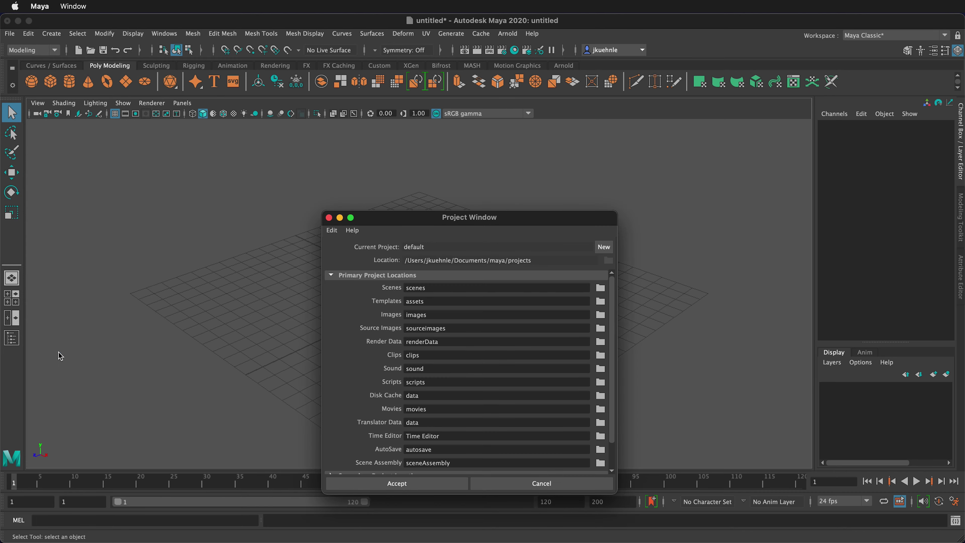
pyautogui.moveTo(510, 219); pyautogui.dragTo(495, 163)
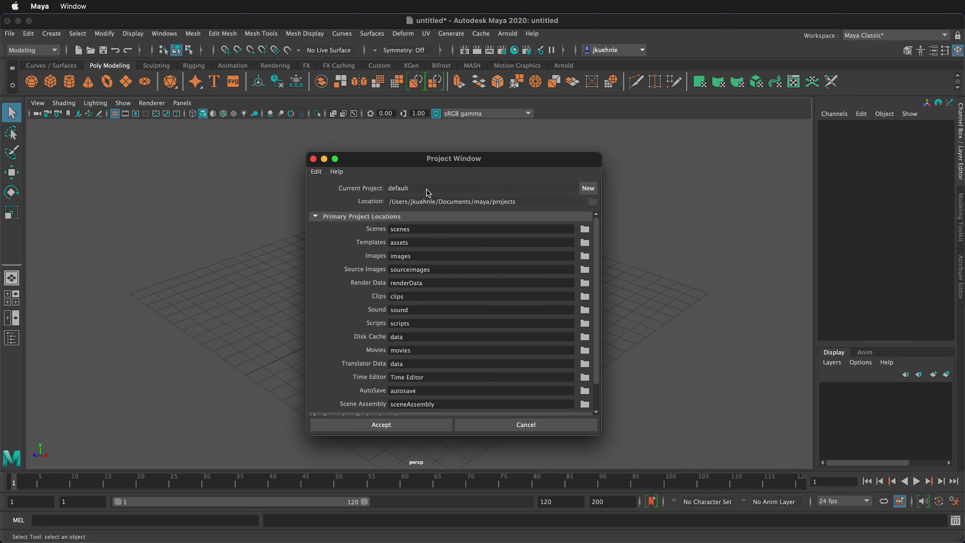
pyautogui.click(590, 188)
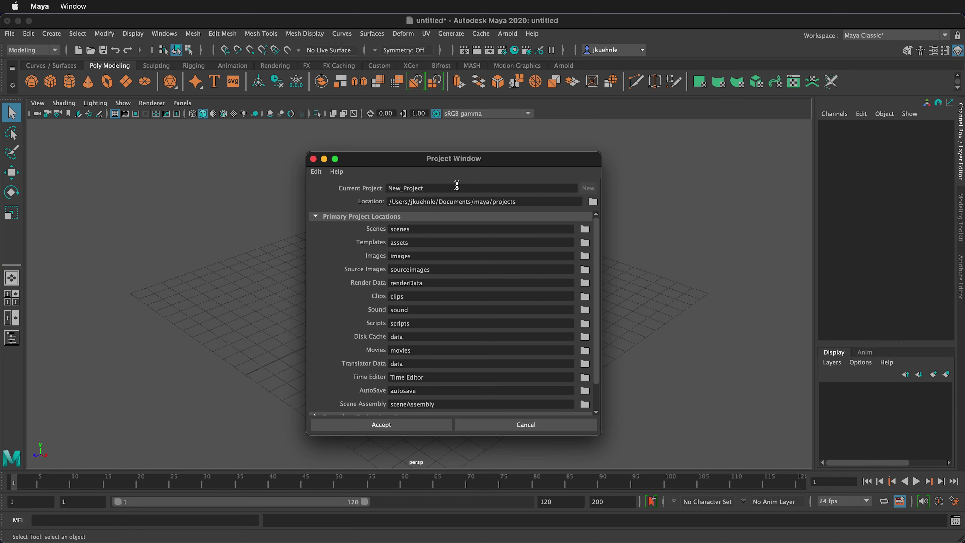
pyautogui.moveTo(448, 188); pyautogui.dragTo(352, 183)
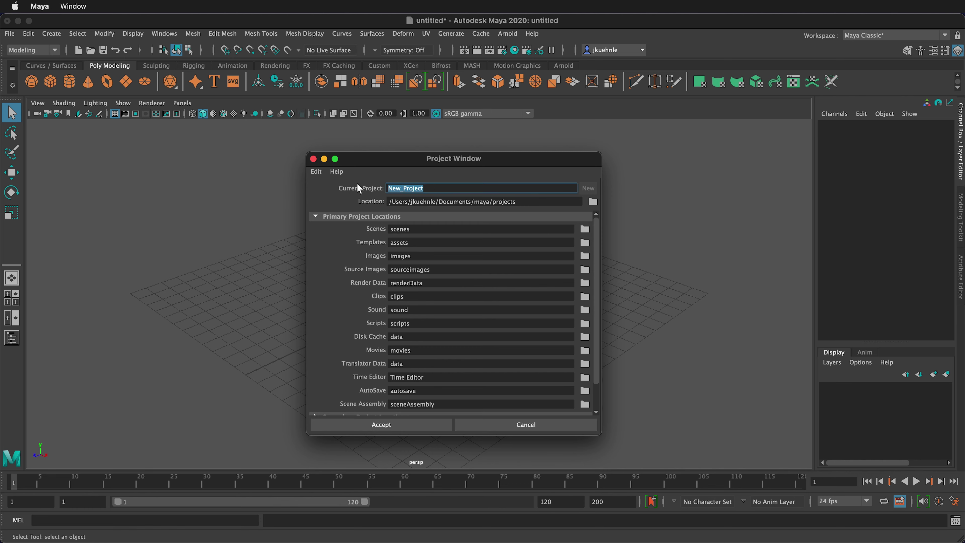
pyautogui.write('Maya_Intro')
pyautogui.click(394, 424)
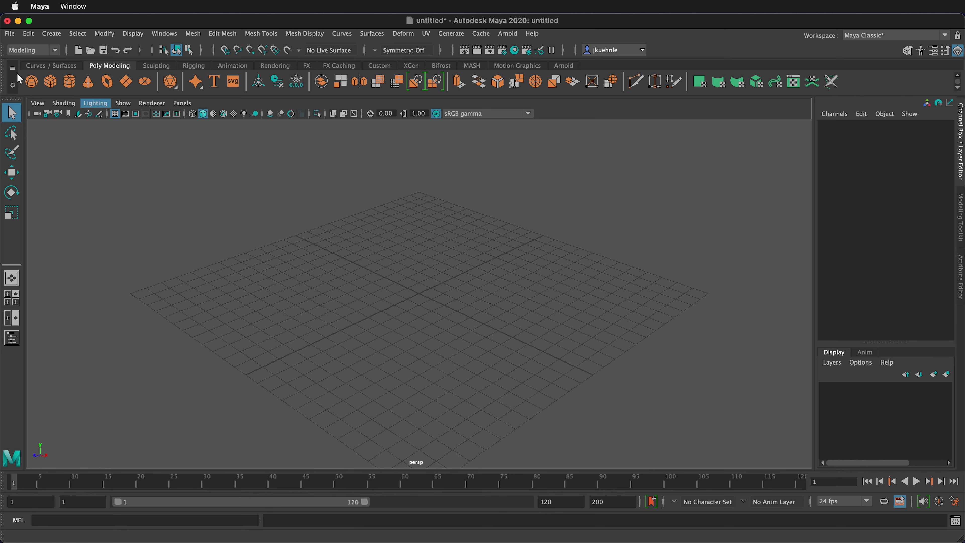
# - Enable AutoSave in the Files/Projects preferences and save the preferences
pyautogui.click(164, 34)
pyautogui.moveTo(219, 136)
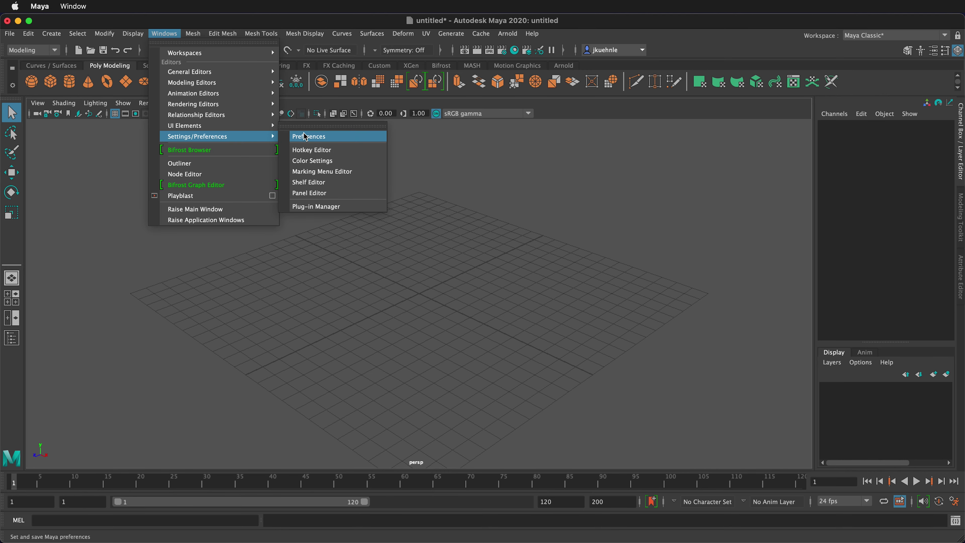
pyautogui.click(334, 138)
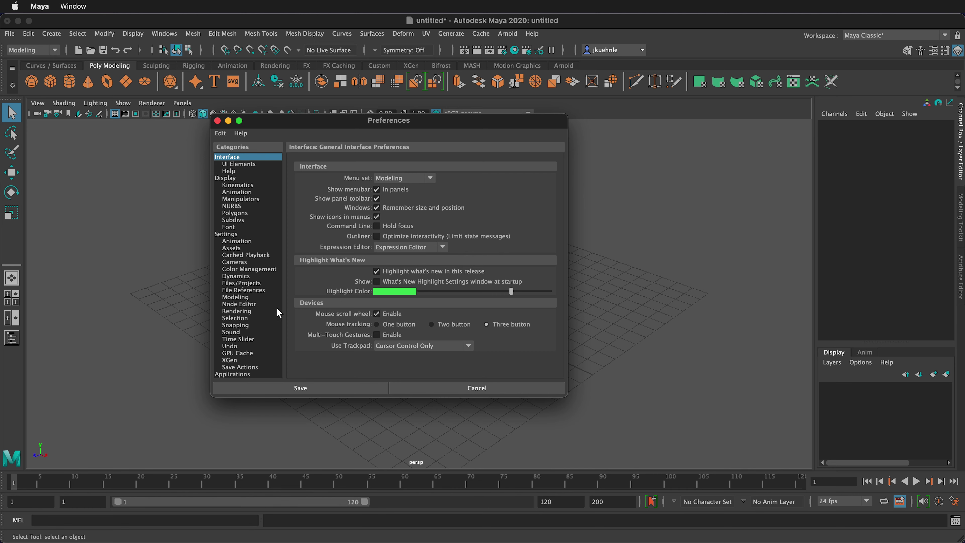
pyautogui.click(246, 284)
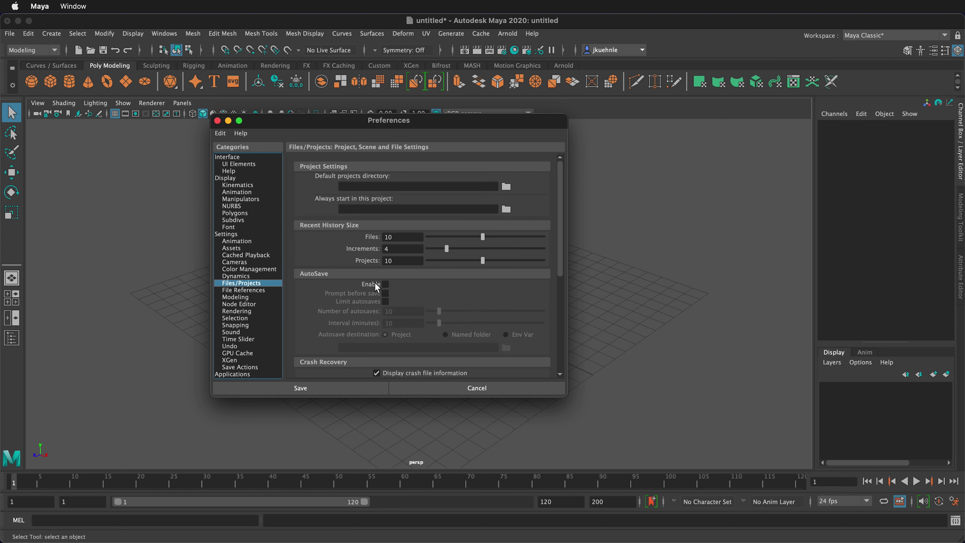
pyautogui.click(385, 284)
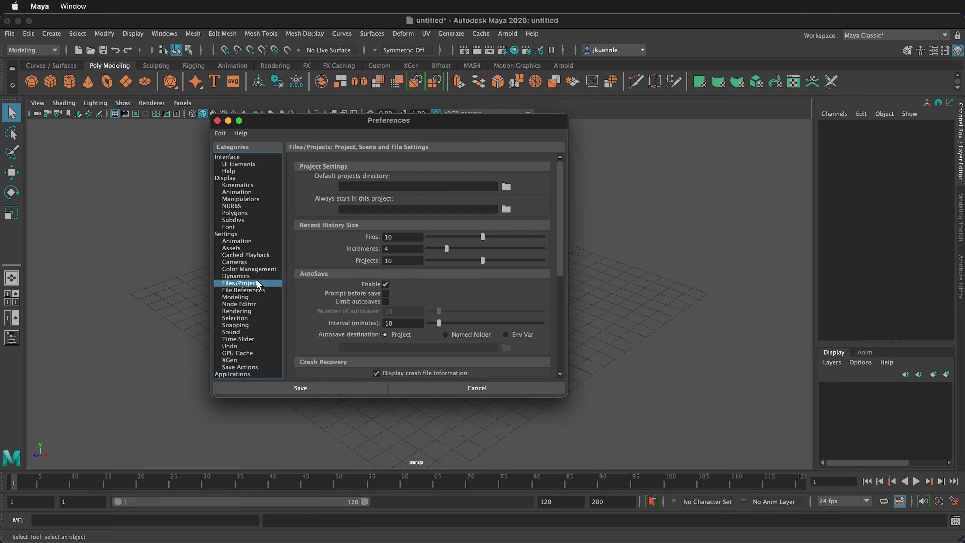
pyautogui.click(317, 385)
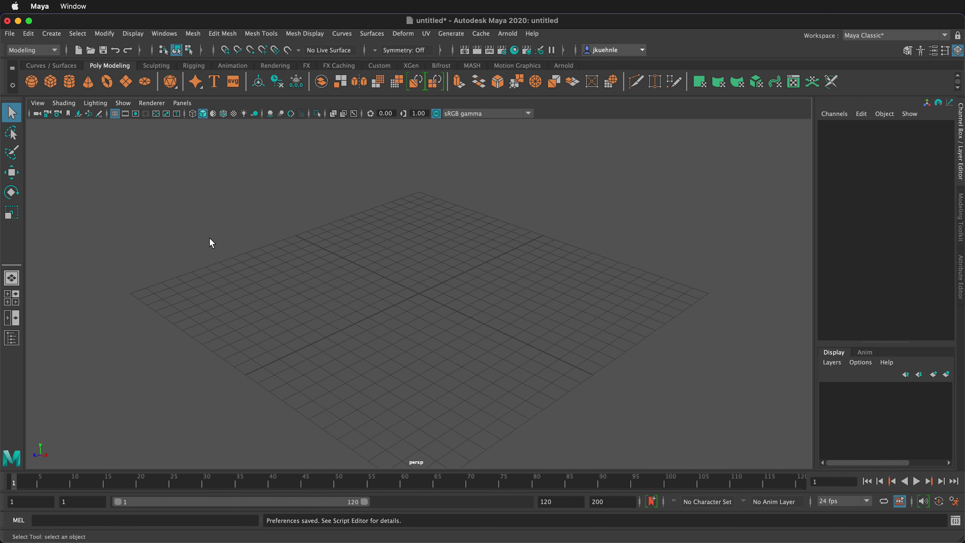
# - Create a polygon cube at the centre of the grid
pyautogui.click(50, 85)
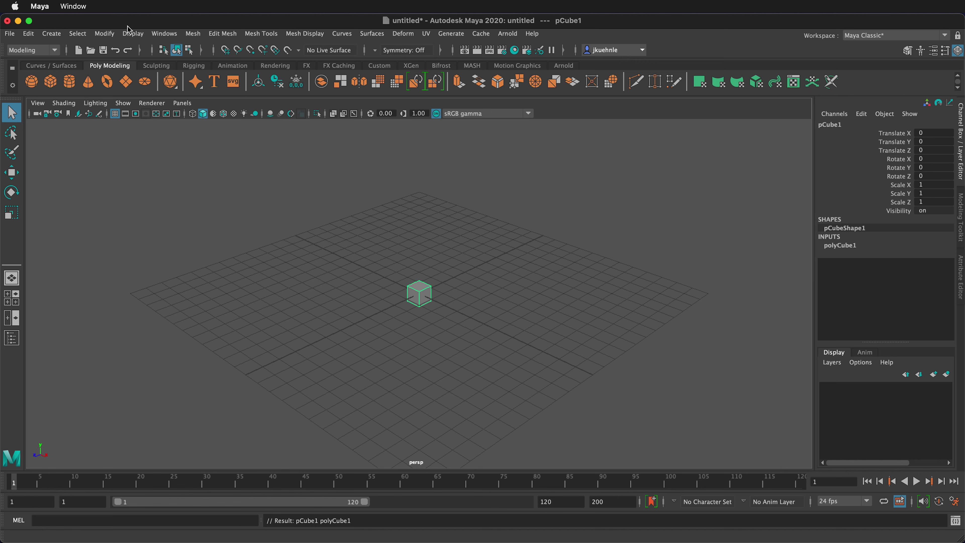
pyautogui.click(133, 34)
pyautogui.press('Escape')
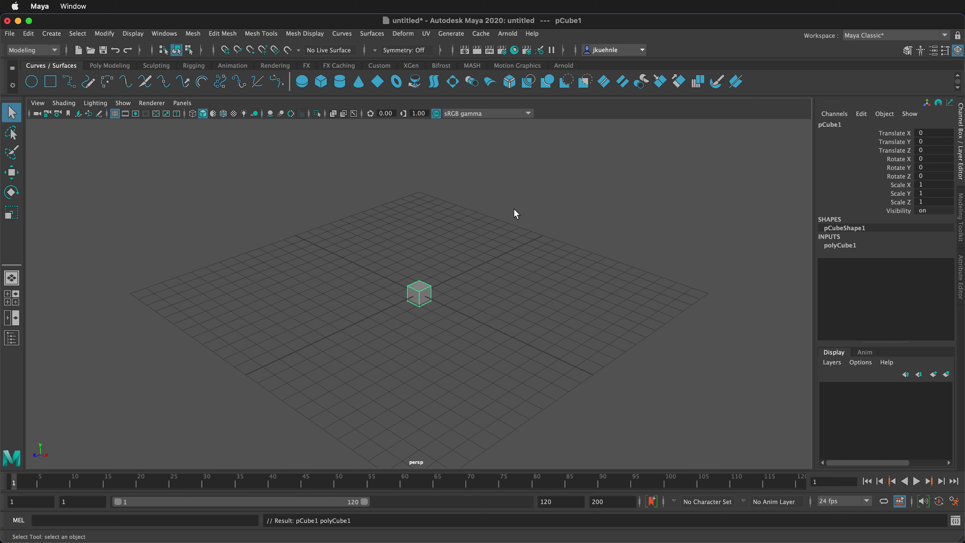
# - Look through the tool shelves from Poly Modeling to Rendering, ending on Poly Modeling
pyautogui.click(121, 66)
pyautogui.click(156, 67)
pyautogui.click(193, 67)
pyautogui.click(234, 67)
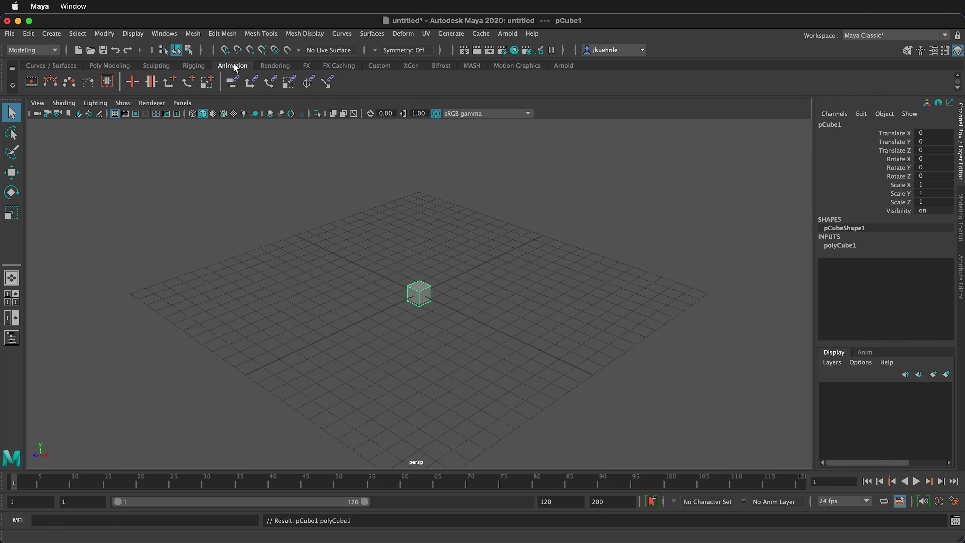
pyautogui.click(281, 67)
pyautogui.click(97, 68)
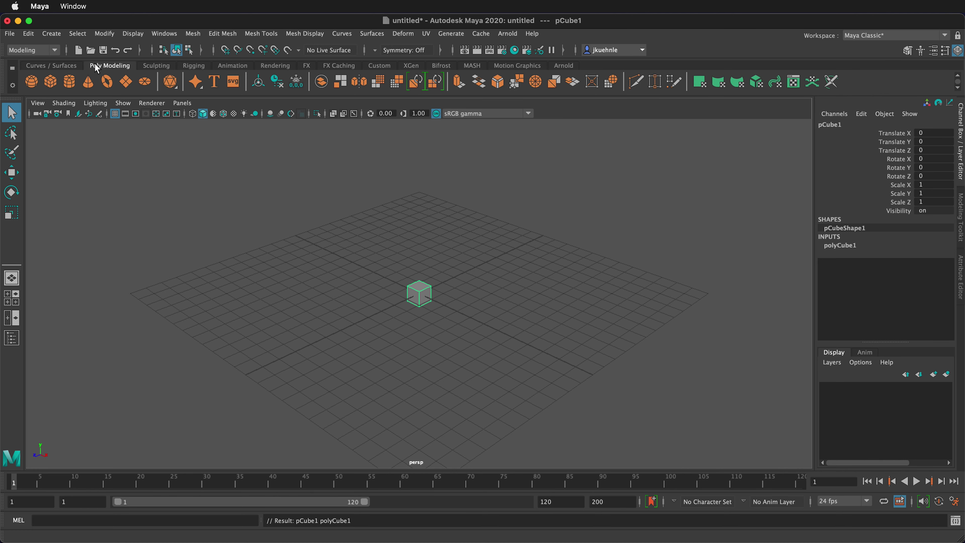
# - Try out the Modeling - Standard, Modeling - Expert and Animation workspaces
pyautogui.click(945, 35)
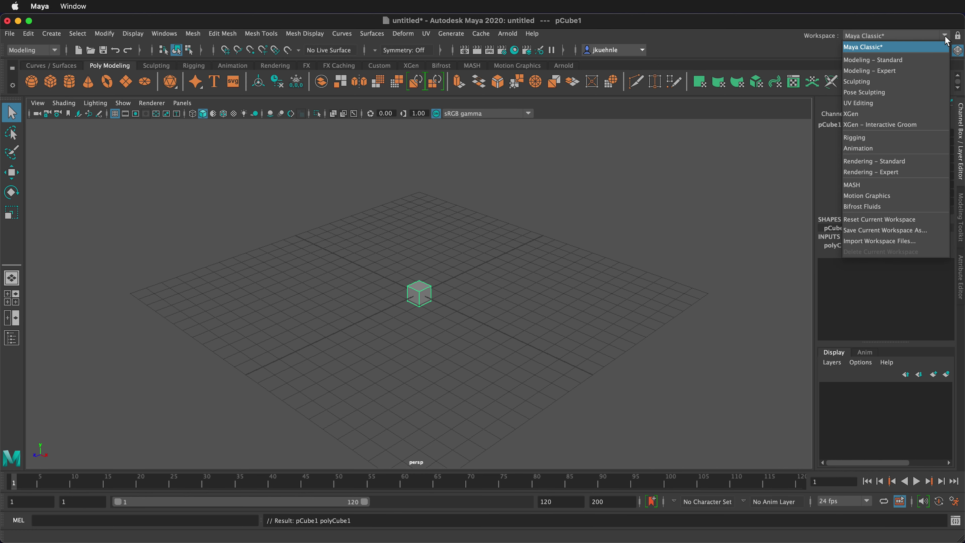
pyautogui.click(912, 60)
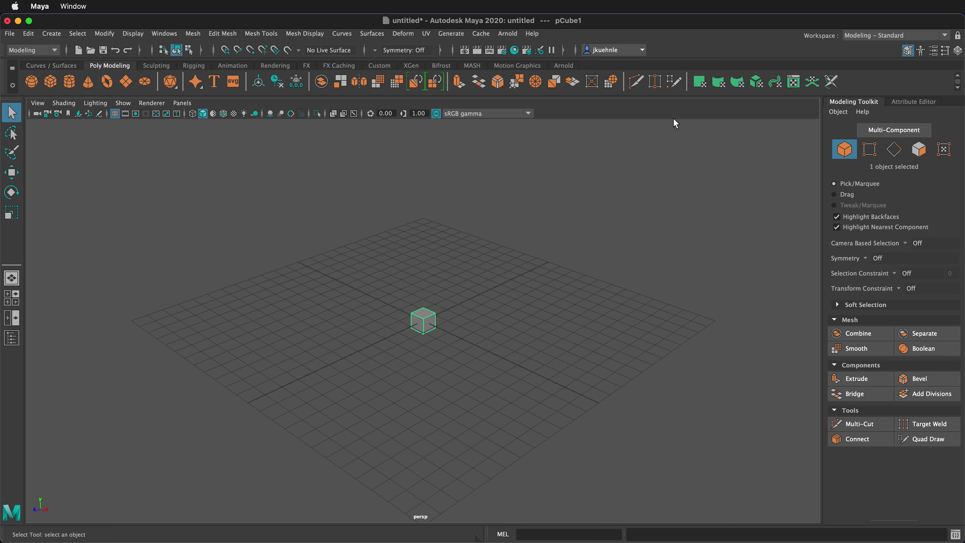
pyautogui.click(932, 35)
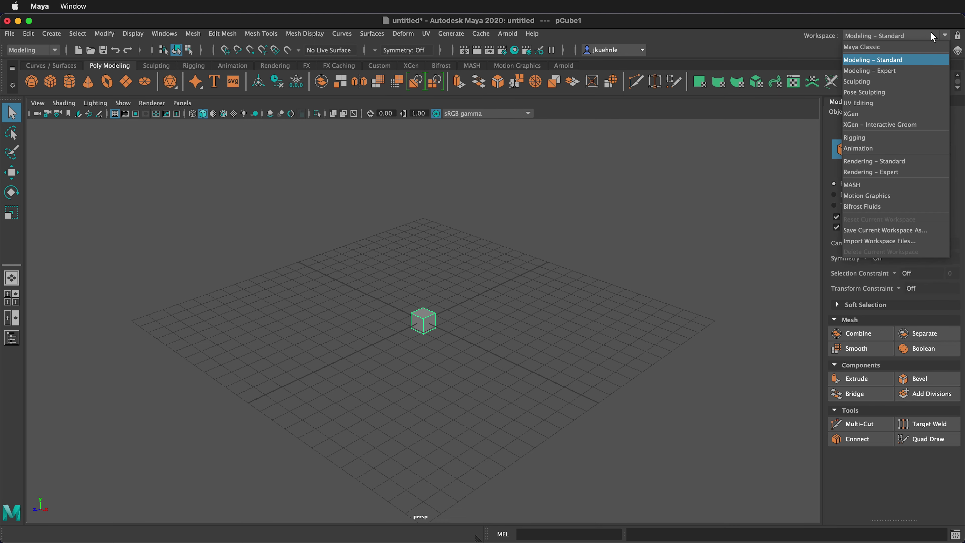
pyautogui.click(926, 71)
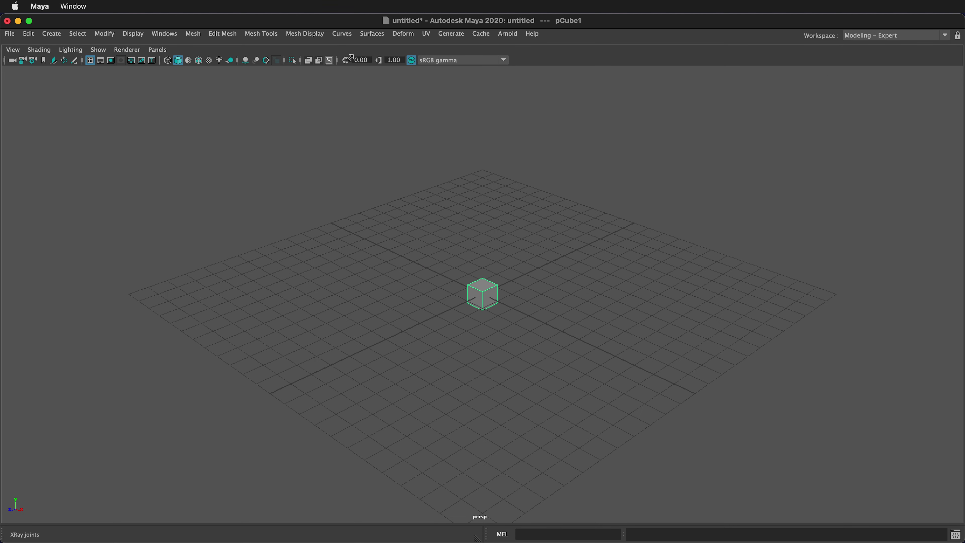
pyautogui.click(944, 36)
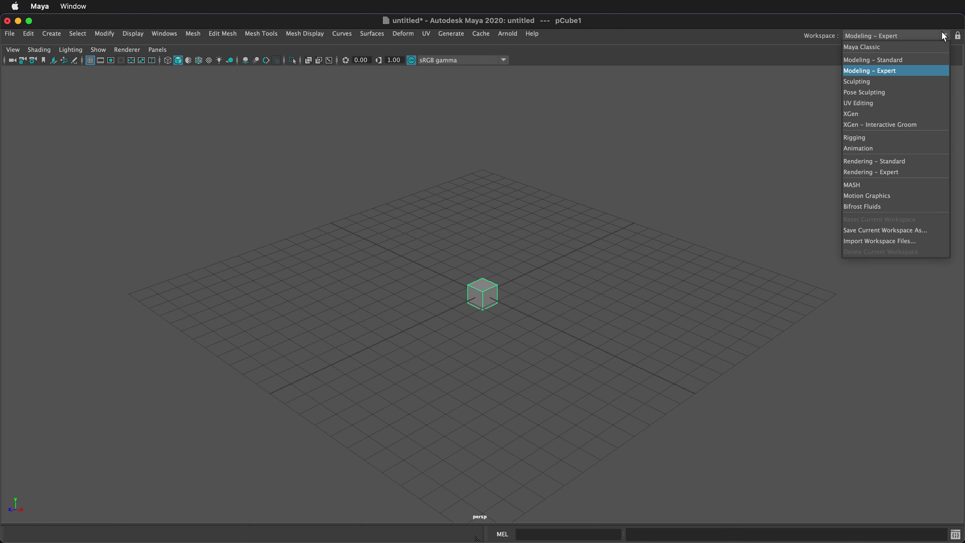
pyautogui.click(889, 149)
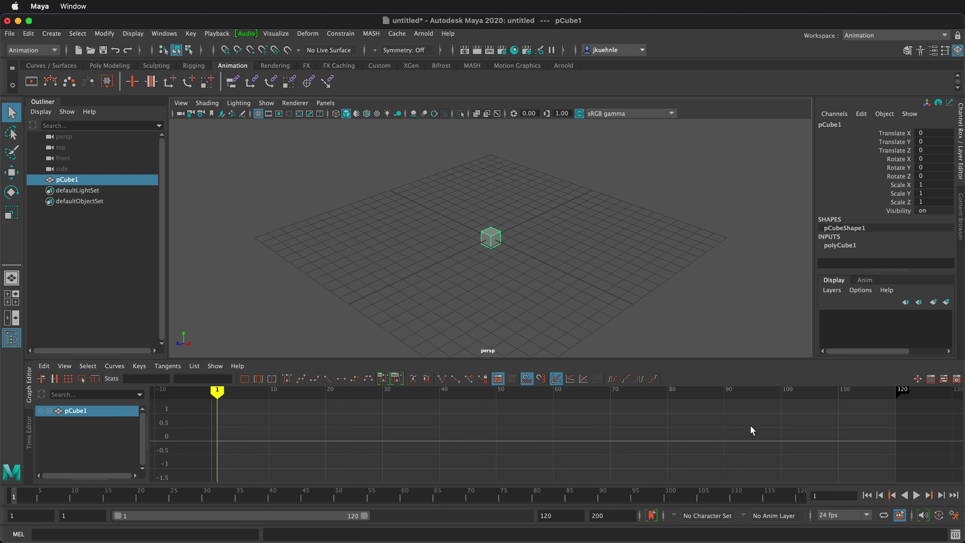
# - Switch from the Animation workspace to Modeling - Standard
pyautogui.click(893, 35)
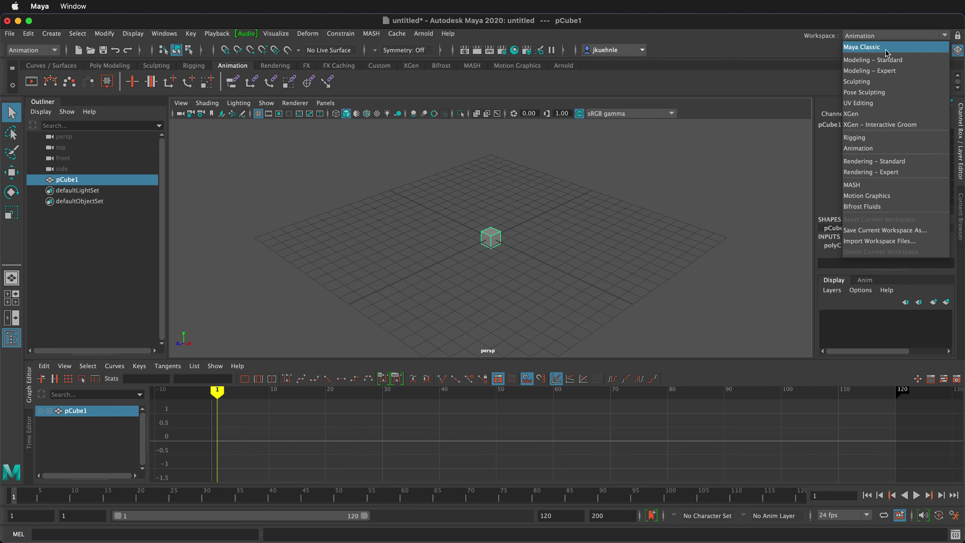
pyautogui.click(888, 59)
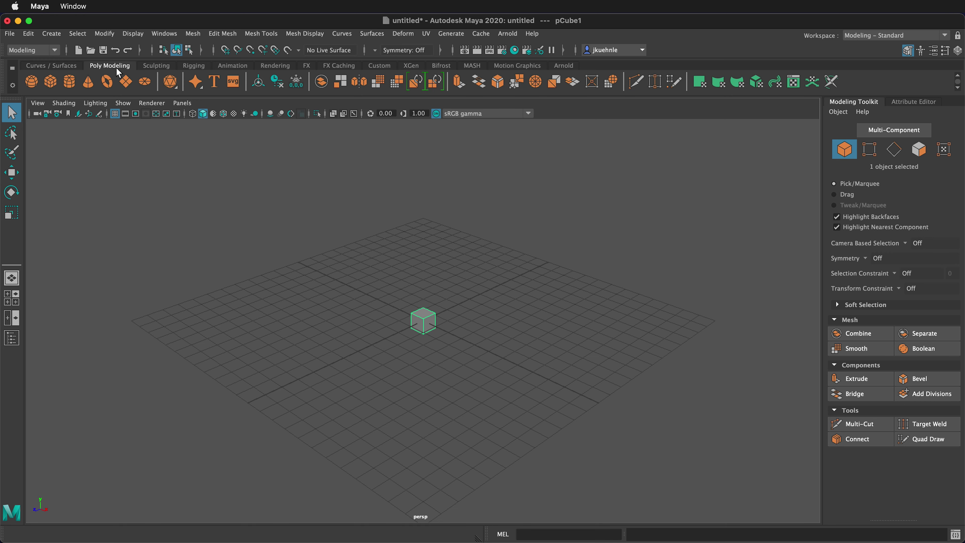
# - Review the Sculpting, Rigging, Animation and Rendering shelves again and return to the Poly Modeling shelf
pyautogui.click(156, 66)
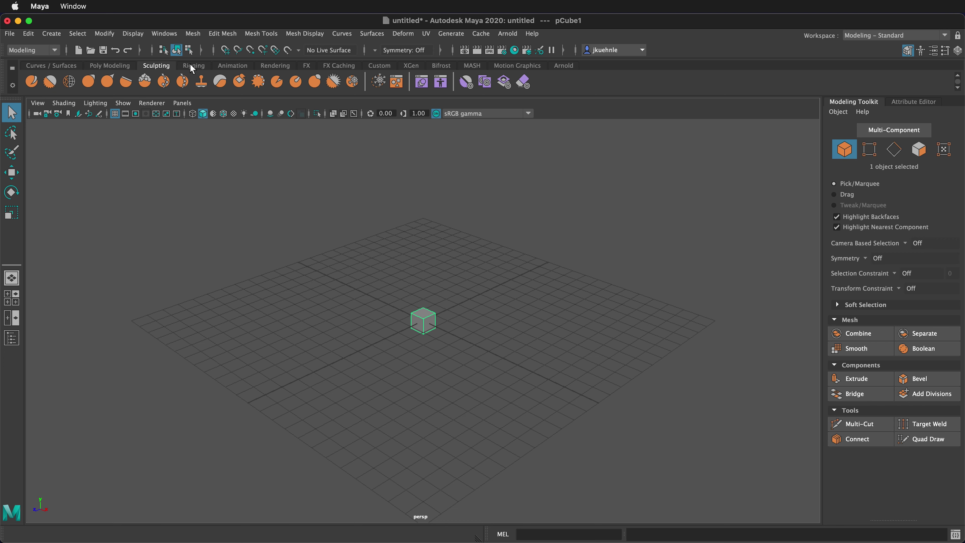
pyautogui.click(194, 67)
pyautogui.click(244, 68)
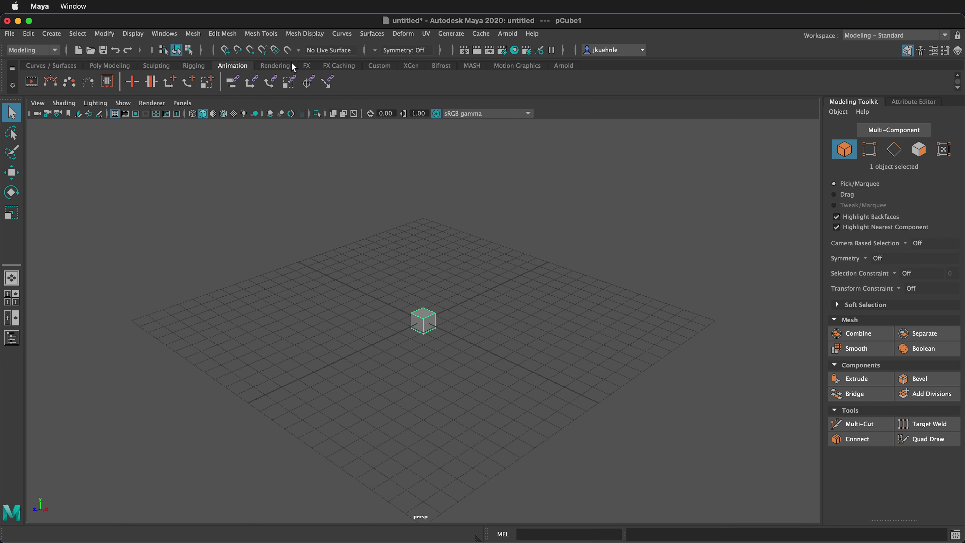
pyautogui.click(285, 68)
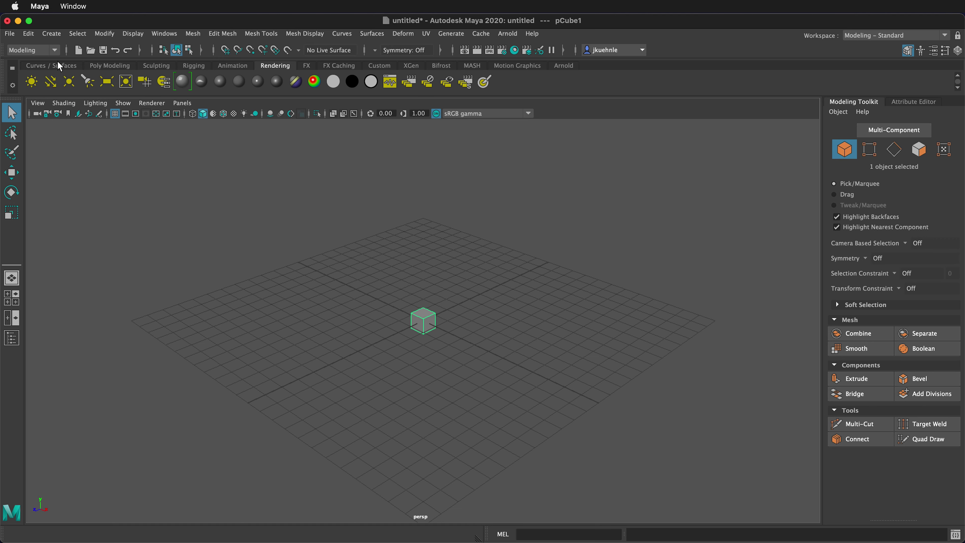
pyautogui.click(109, 66)
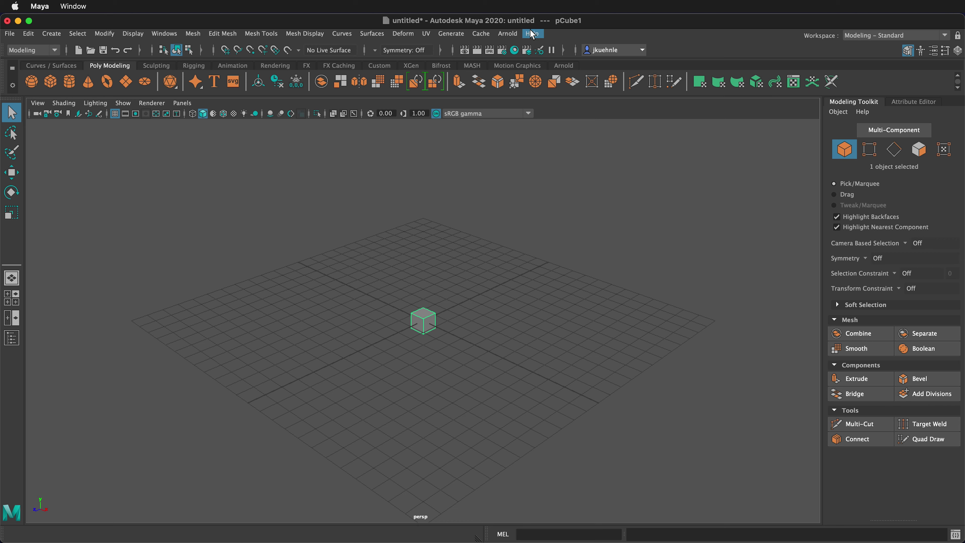
# - Create a polygon cylinder with the default settings at the centre of the grid
pyautogui.click(51, 34)
pyautogui.moveTo(97, 72)
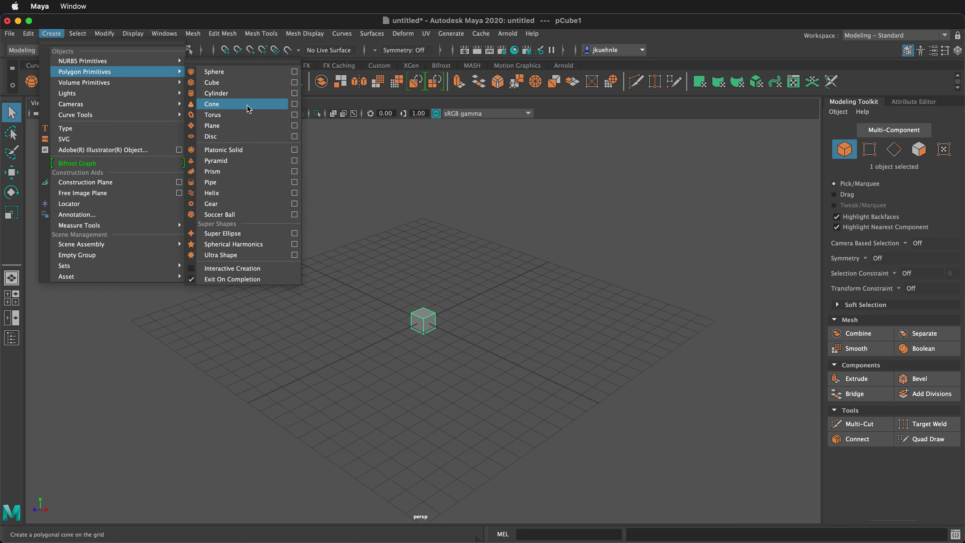
pyautogui.click(239, 93)
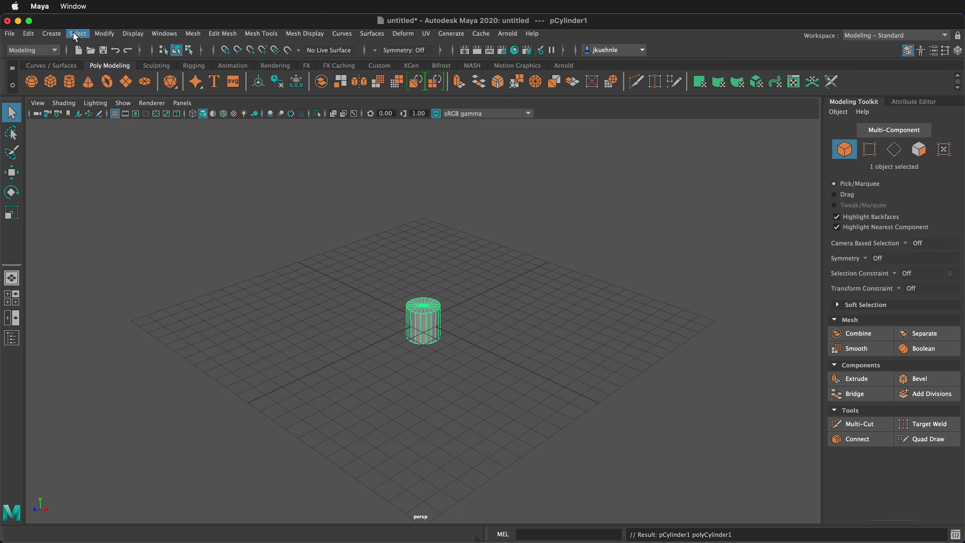
# - Create a polygon cylinder with a radius of about 5.2 and a height of about 4.04 using the cylinder options
pyautogui.click(56, 32)
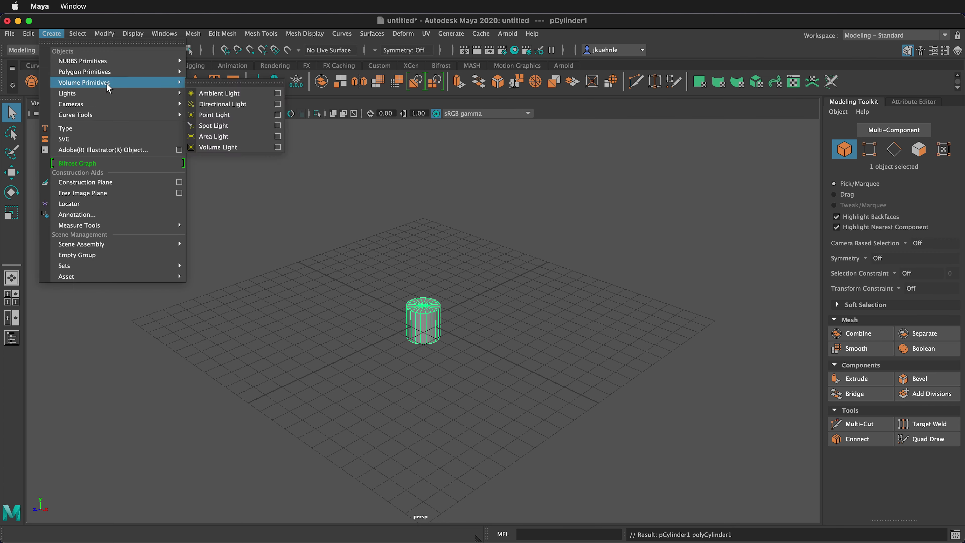
pyautogui.moveTo(106, 72)
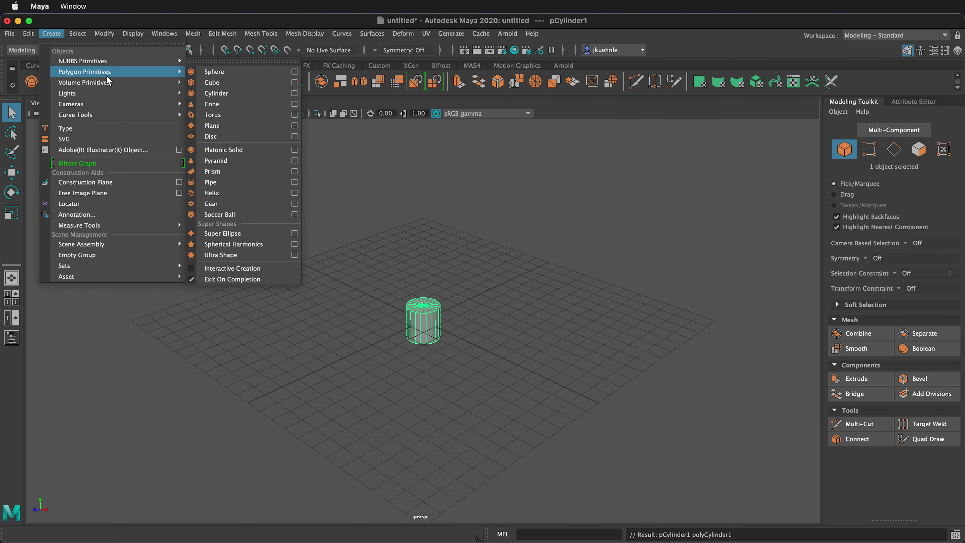
pyautogui.click(294, 93)
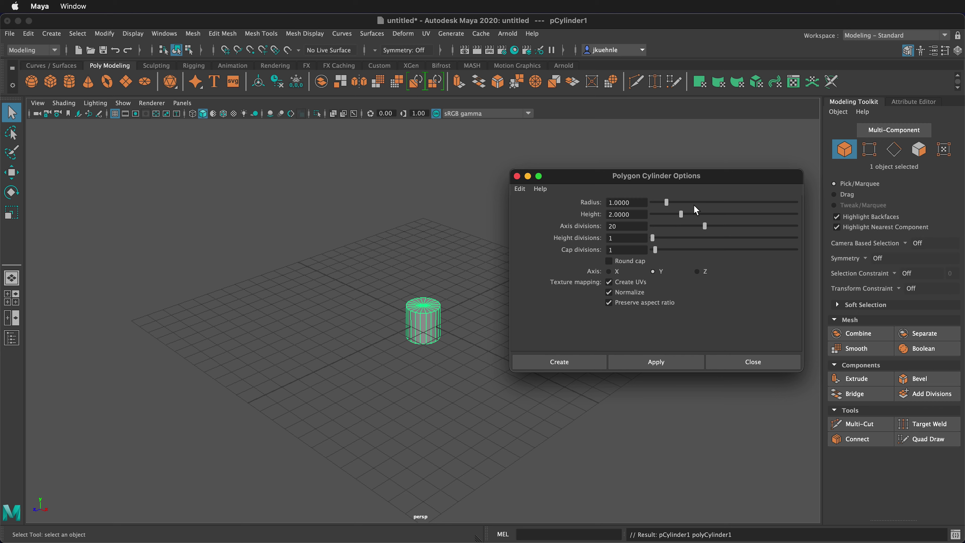
pyautogui.moveTo(680, 214); pyautogui.dragTo(727, 207)
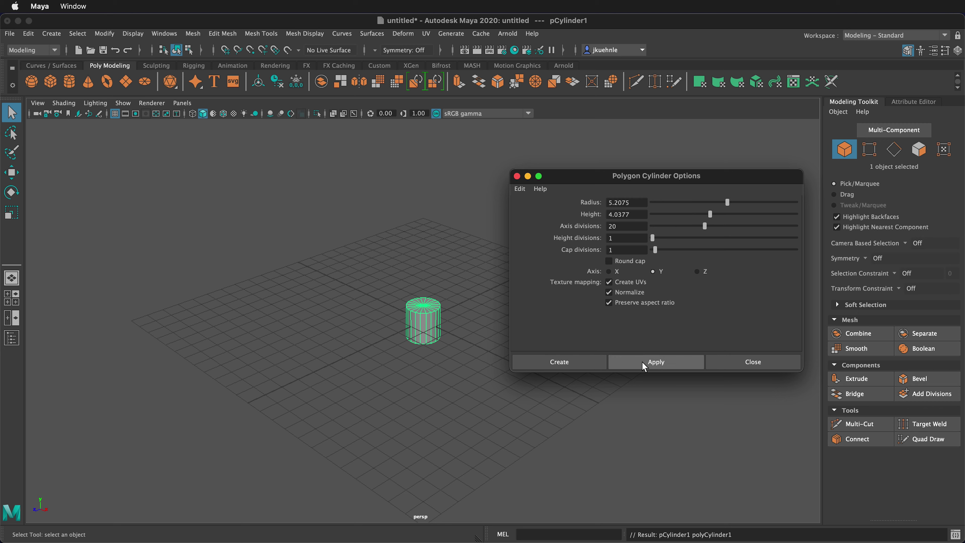
pyautogui.click(561, 359)
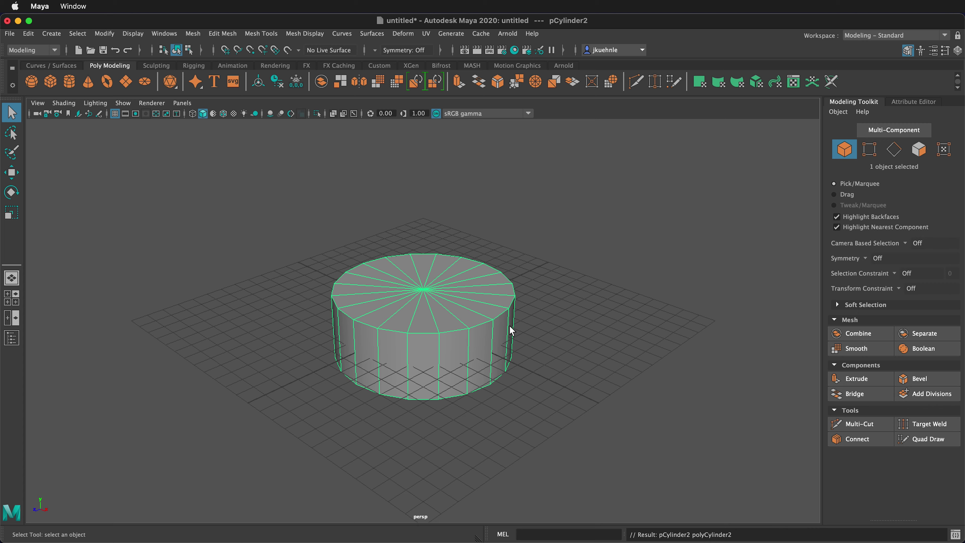
# - Delete the large cylinder and the default-size cylinder, leaving only the cube on the grid
pyautogui.press('Delete')
pyautogui.click(419, 319)
pyautogui.press('Delete')
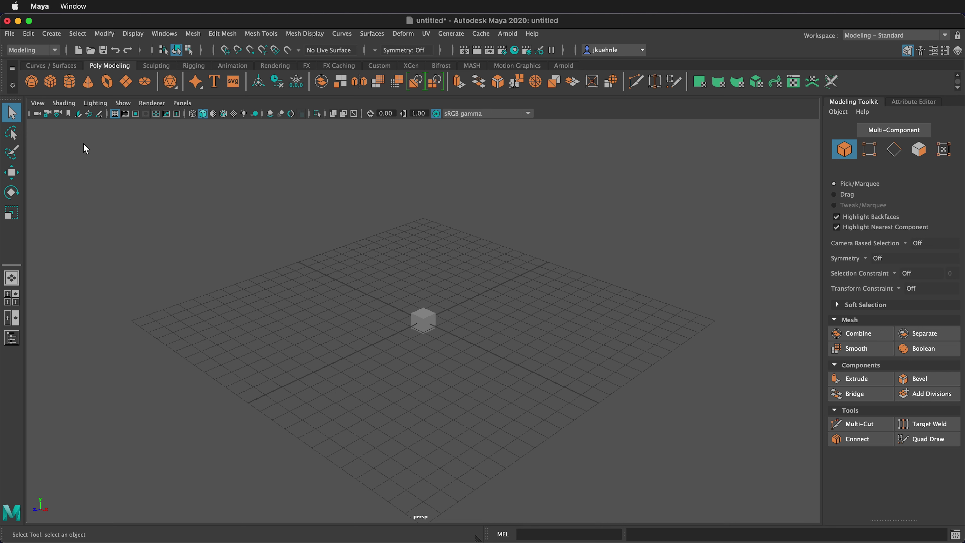
# - Try out the Lasso, Select, Move, Rotate and Scale tools in turn and return to the Select tool
pyautogui.click(12, 128)
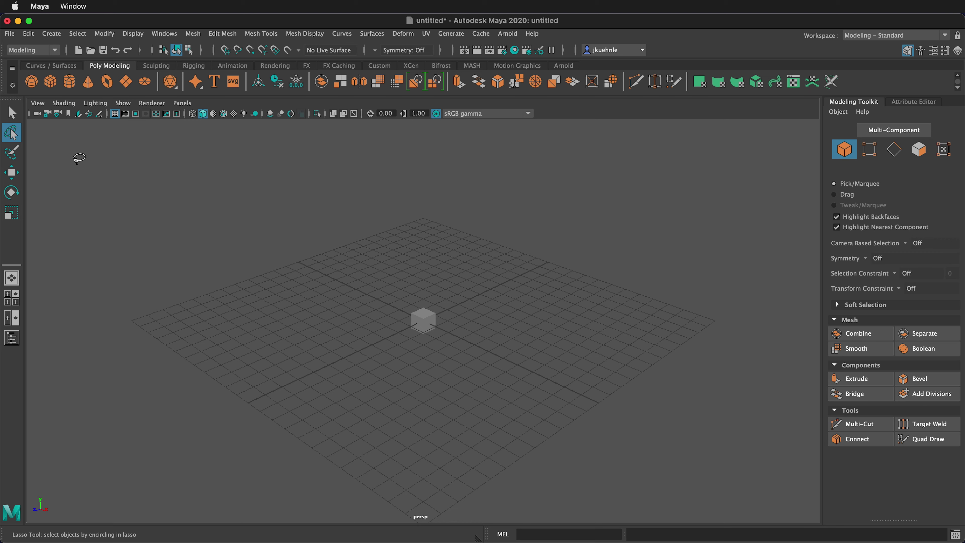
pyautogui.click(11, 113)
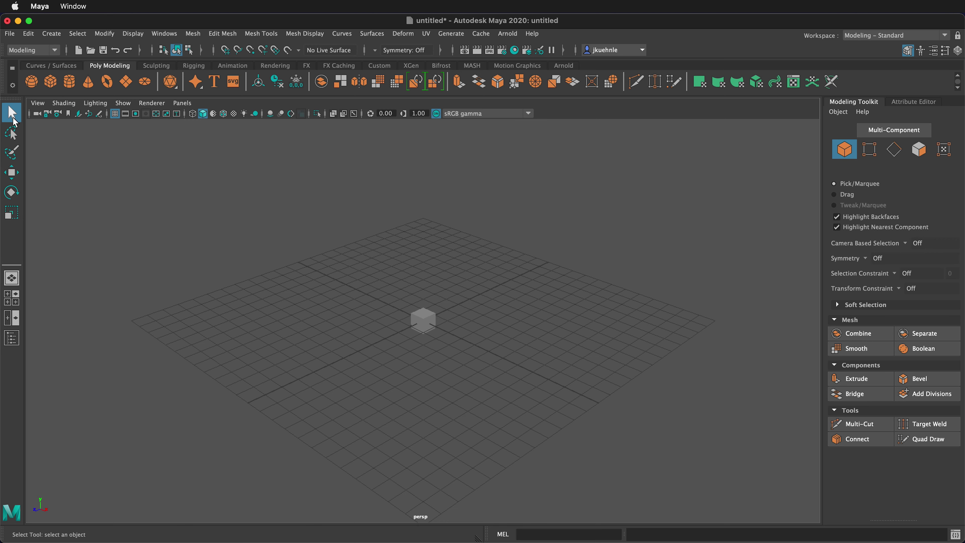
pyautogui.click(15, 173)
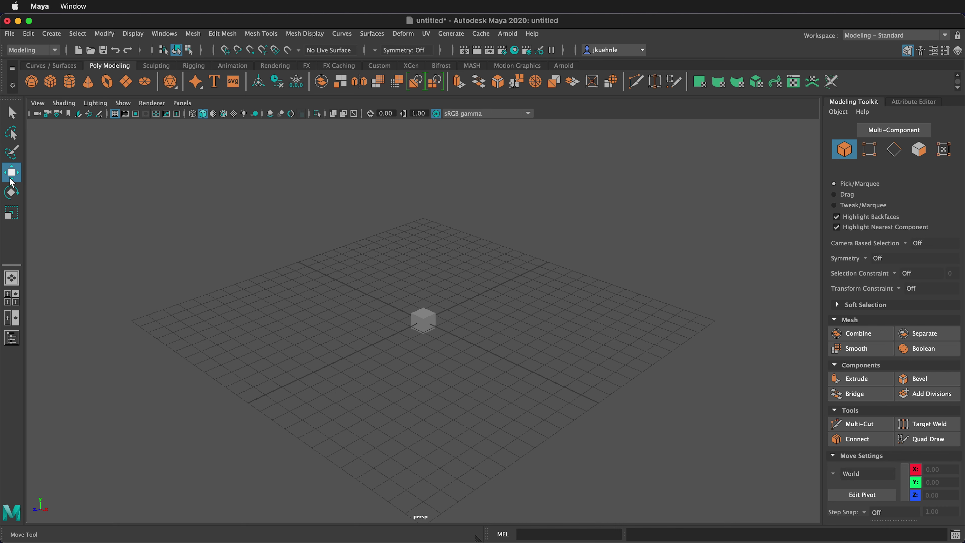
pyautogui.press('e')
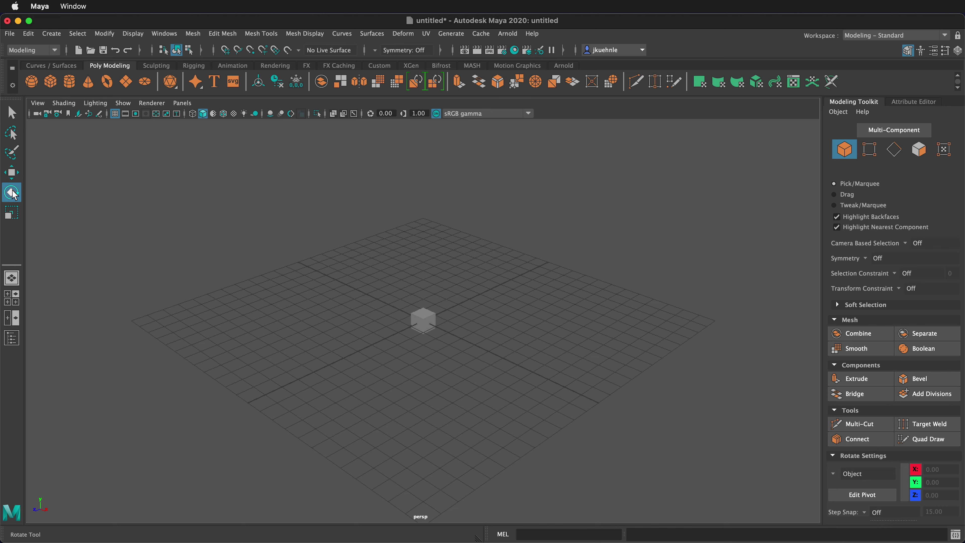
pyautogui.press('r')
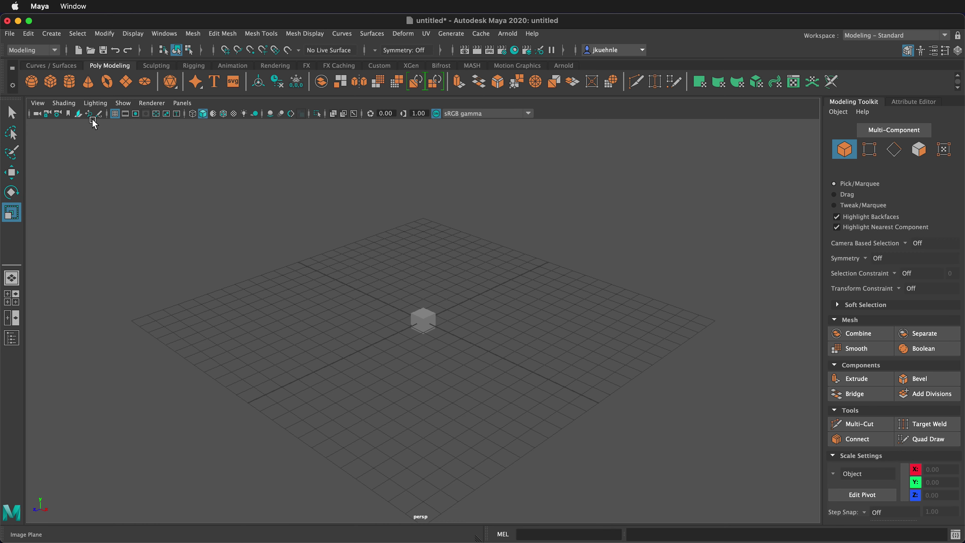
pyautogui.press('q')
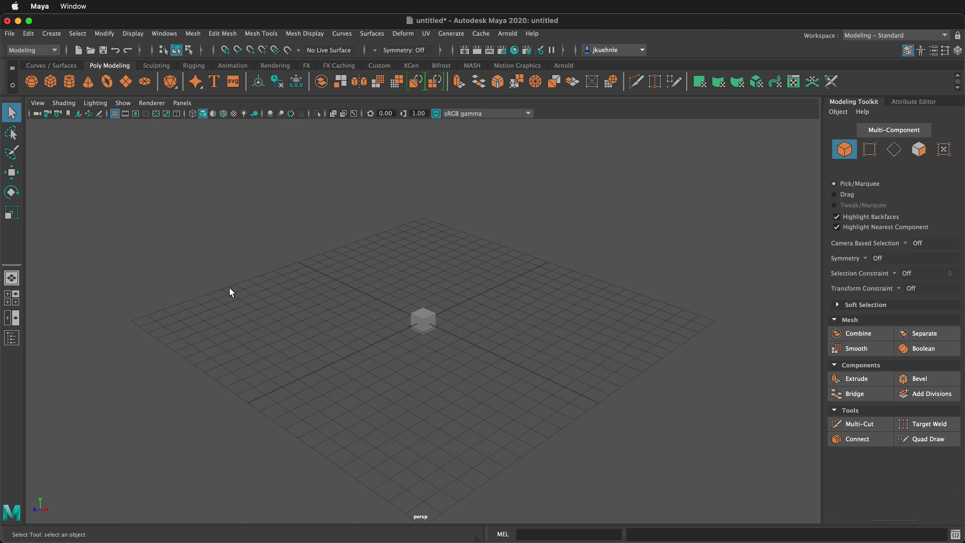
# - Move the cube along single axes, within the YZ plane and freely, to about X 4.6, Y 7.6, Z 7.2
pyautogui.click(420, 321)
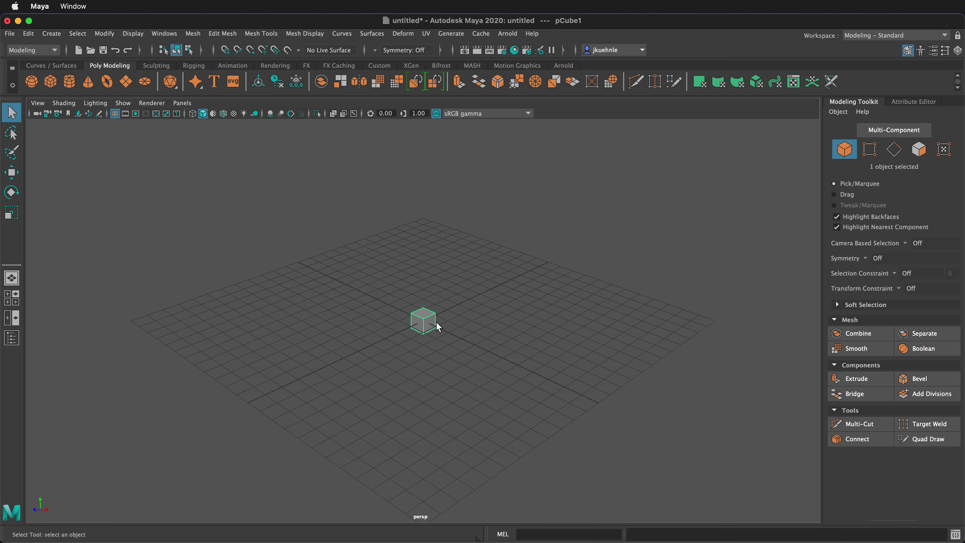
pyautogui.press('w')
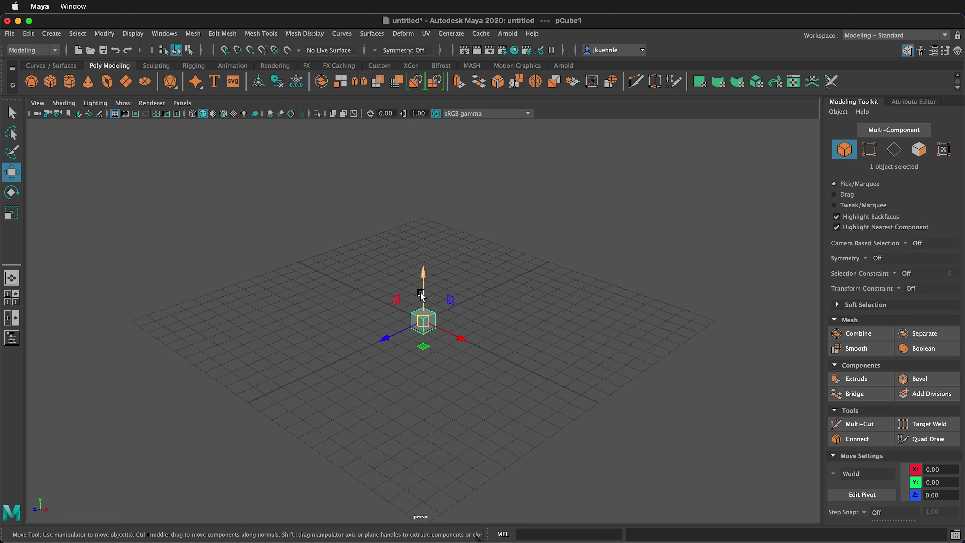
pyautogui.moveTo(423, 293); pyautogui.dragTo(426, 245)
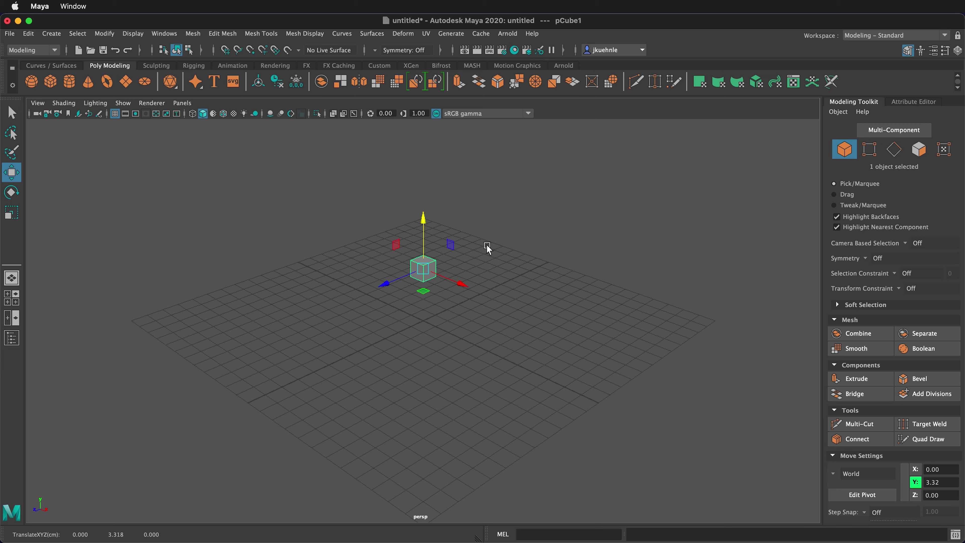
pyautogui.moveTo(460, 283); pyautogui.dragTo(579, 323)
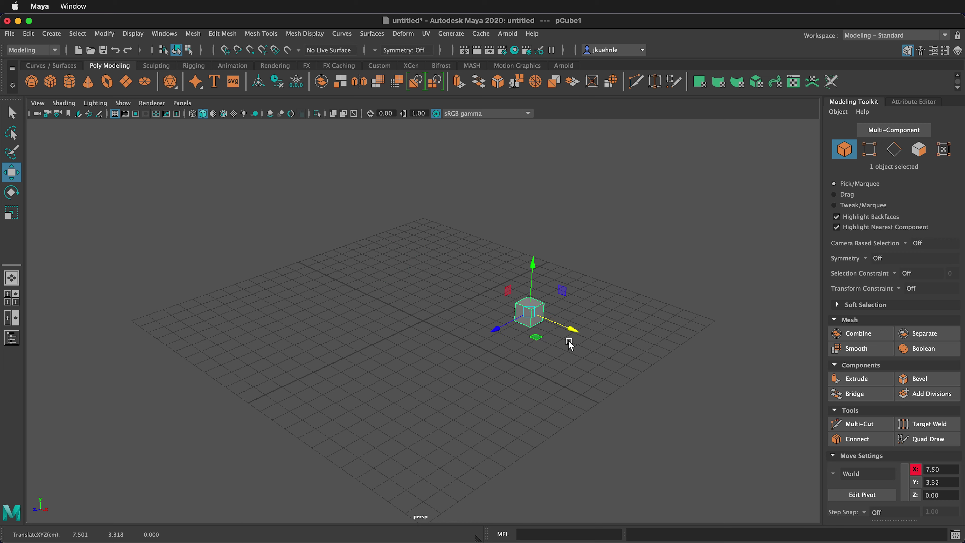
pyautogui.moveTo(491, 323); pyautogui.dragTo(415, 375, button='middle')
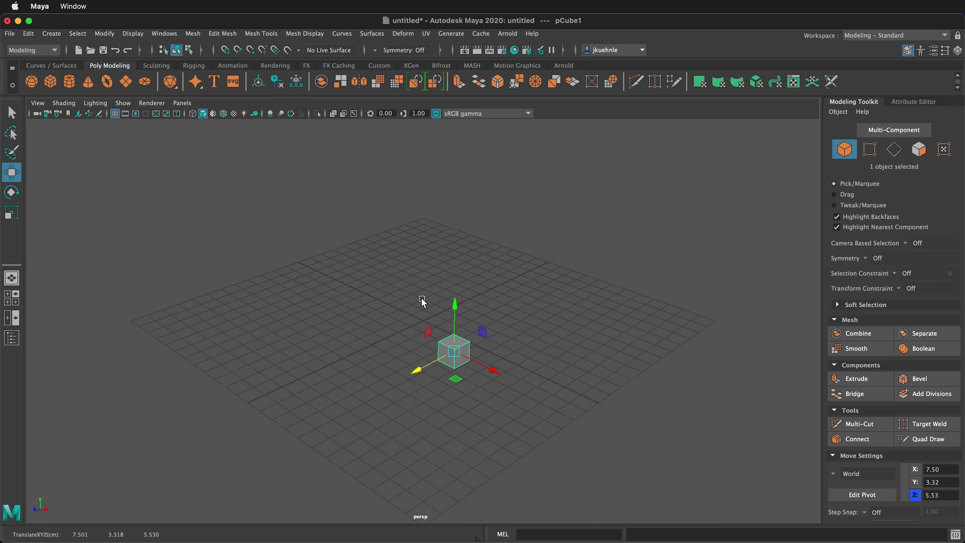
pyautogui.moveTo(431, 335); pyautogui.dragTo(453, 222, button='middle')
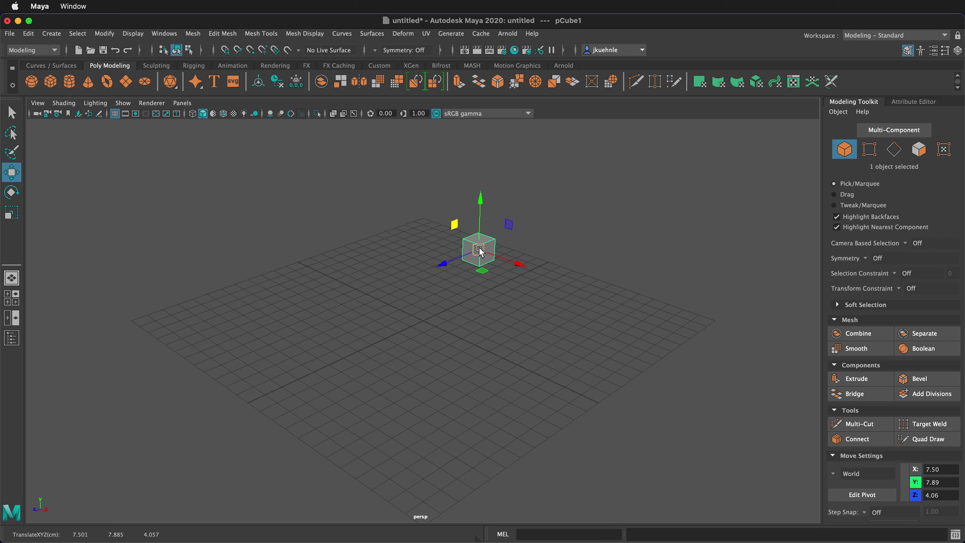
pyautogui.moveTo(479, 252); pyautogui.dragTo(385, 260)
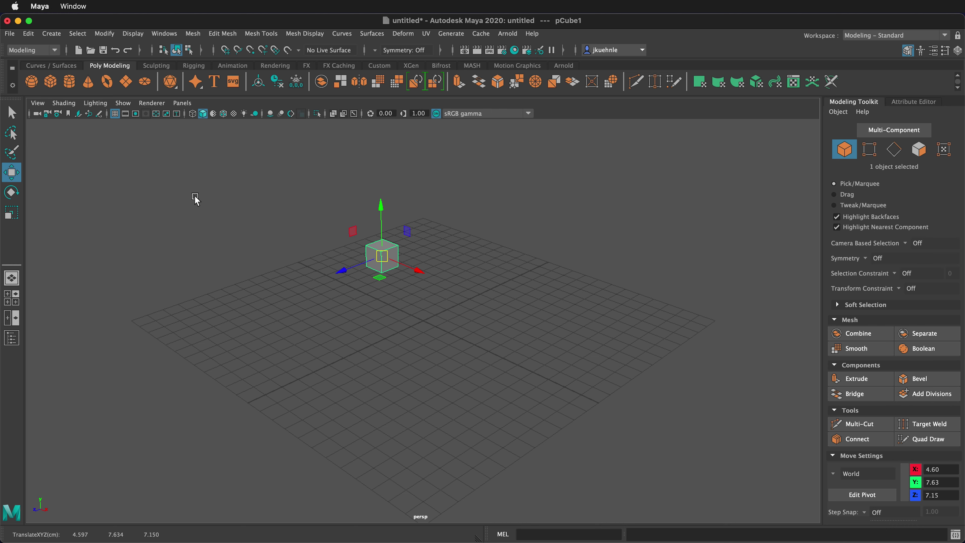
# - Rotate the cube freely in the view plane and around its Y and X axes to about -211, -341, -262 degrees
pyautogui.press('e')
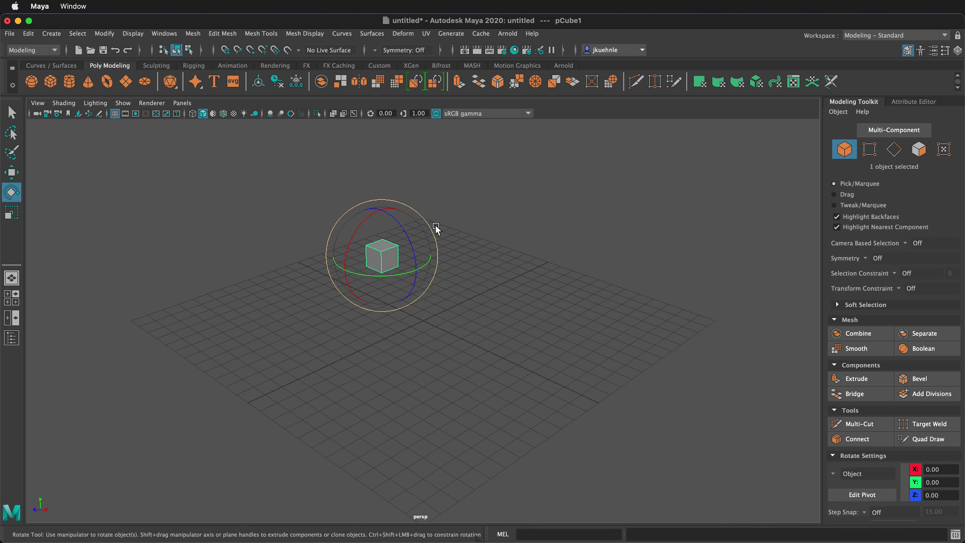
pyautogui.click(429, 222)
pyautogui.moveTo(312, 219); pyautogui.dragTo(434, 216)
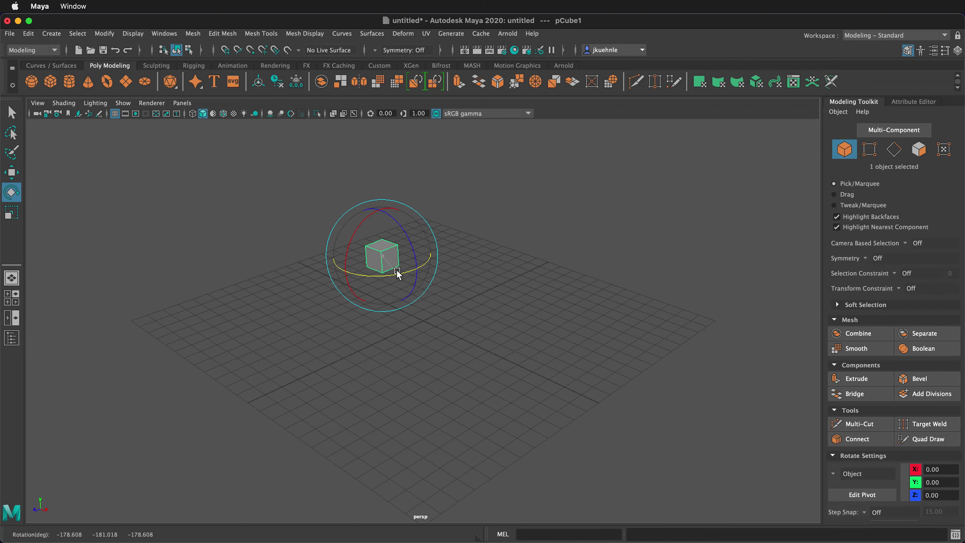
pyautogui.moveTo(367, 273); pyautogui.dragTo(434, 254)
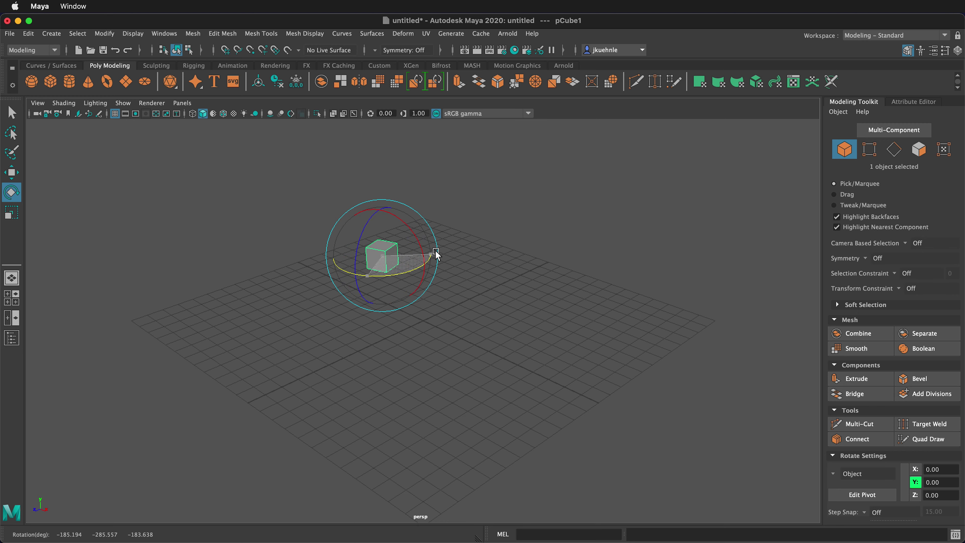
pyautogui.moveTo(366, 215); pyautogui.dragTo(454, 267)
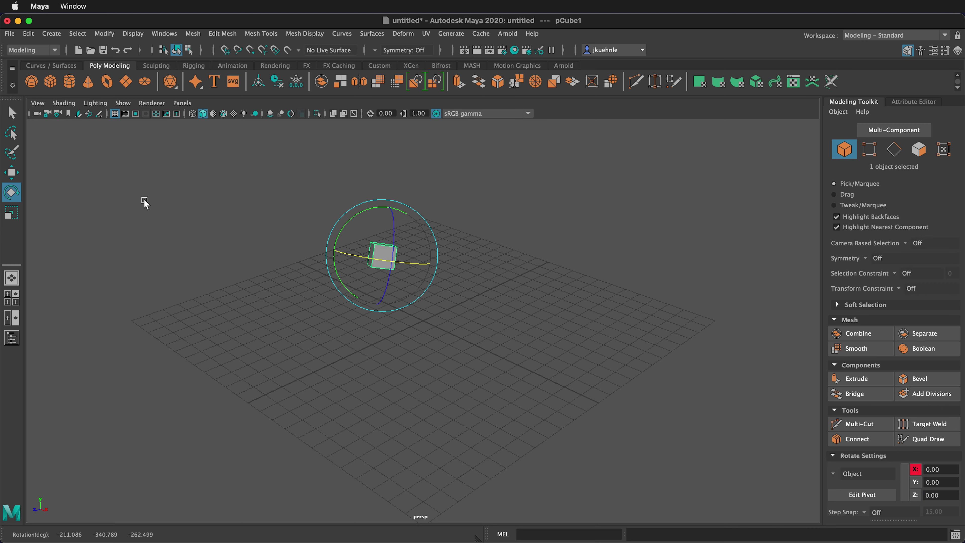
# - Scale the cube along individual axes and overall to about X 6.2, Y 6.4, Z 5.3
pyautogui.press('r')
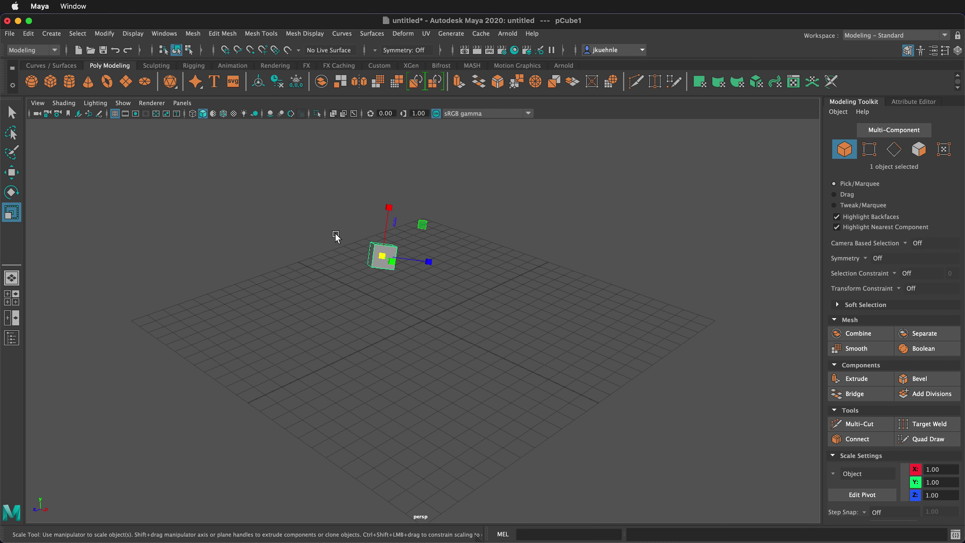
pyautogui.moveTo(389, 207); pyautogui.dragTo(395, 174)
pyautogui.moveTo(428, 261); pyautogui.dragTo(450, 300)
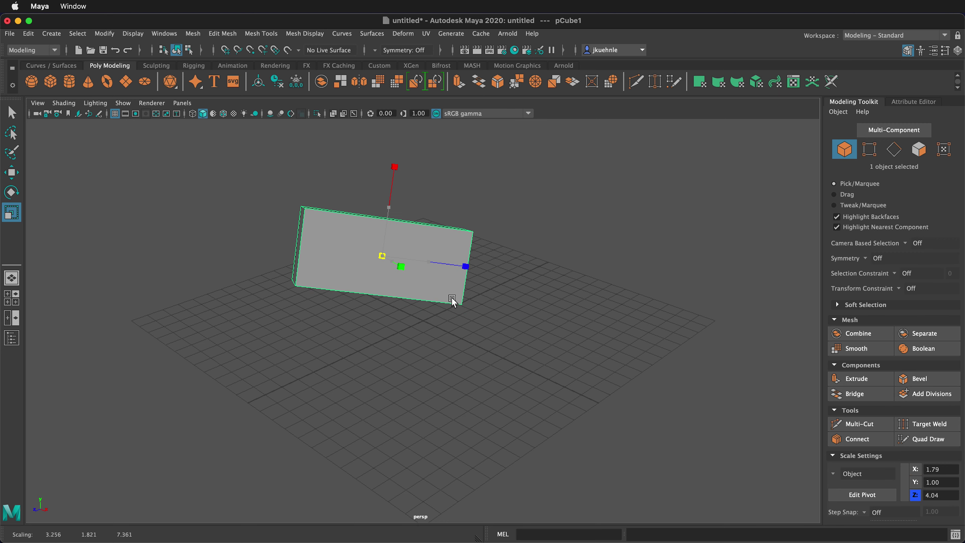
pyautogui.moveTo(422, 222)
pyautogui.mouseDown()
pyautogui.moveTo(456, 204)
pyautogui.moveTo(414, 223)
pyautogui.moveTo(409, 189)
pyautogui.moveTo(403, 286)
pyautogui.moveTo(383, 258)
pyautogui.moveTo(415, 230)
pyautogui.moveTo(557, 166)
pyautogui.moveTo(383, 259)
pyautogui.moveTo(275, 293)
pyautogui.moveTo(424, 222)
pyautogui.mouseUp()
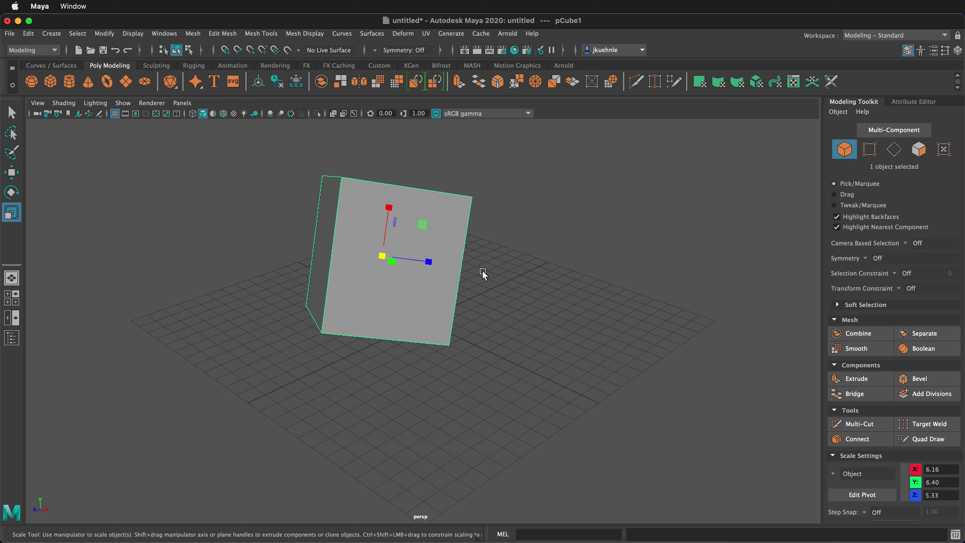
# - Cycle through the Select, Move and Rotate tools on the scaled cube and finish on the Scale tool
pyautogui.press('q')
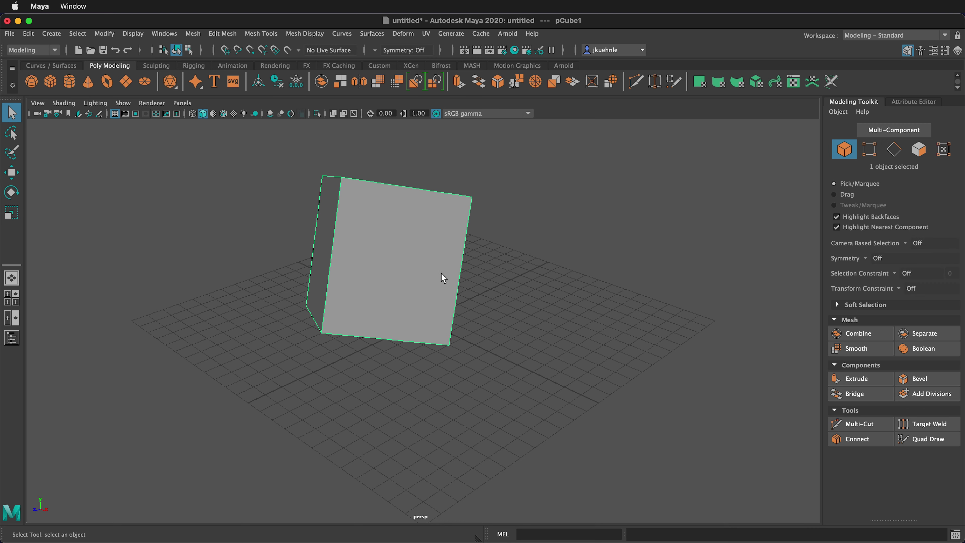
pyautogui.press('w')
pyautogui.press('e')
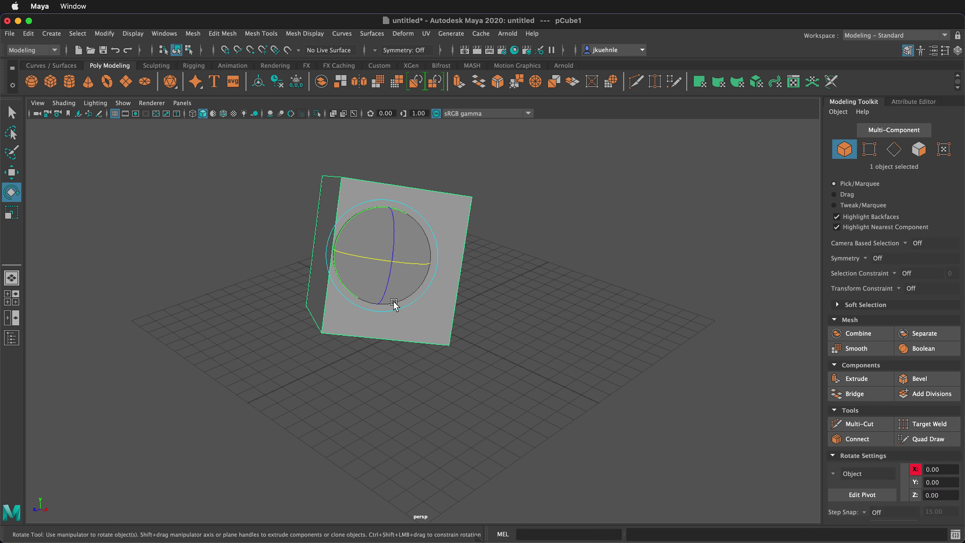
pyautogui.press('r')
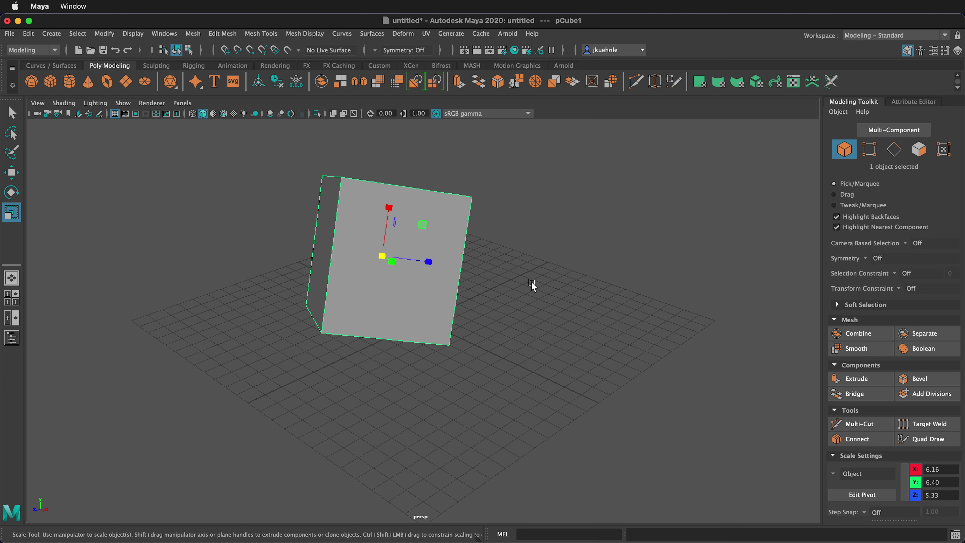
# - Practise orbiting, panning and zooming the perspective view to examine the cube from different sides
pyautogui.moveTo(527, 280)
pyautogui.keyDown('alt'); pyautogui.mouseDown()
pyautogui.moveTo(482, 284)
pyautogui.moveTo(469, 307)
pyautogui.moveTo(493, 323)
pyautogui.moveTo(553, 312)
pyautogui.moveTo(594, 280)
pyautogui.moveTo(661, 267)
pyautogui.moveTo(778, 276)
pyautogui.moveTo(728, 310)
pyautogui.moveTo(710, 339)
pyautogui.moveTo(667, 338)
pyautogui.moveTo(646, 304)
pyautogui.moveTo(577, 261)
pyautogui.moveTo(542, 275)
pyautogui.mouseUp(); pyautogui.keyUp('alt')
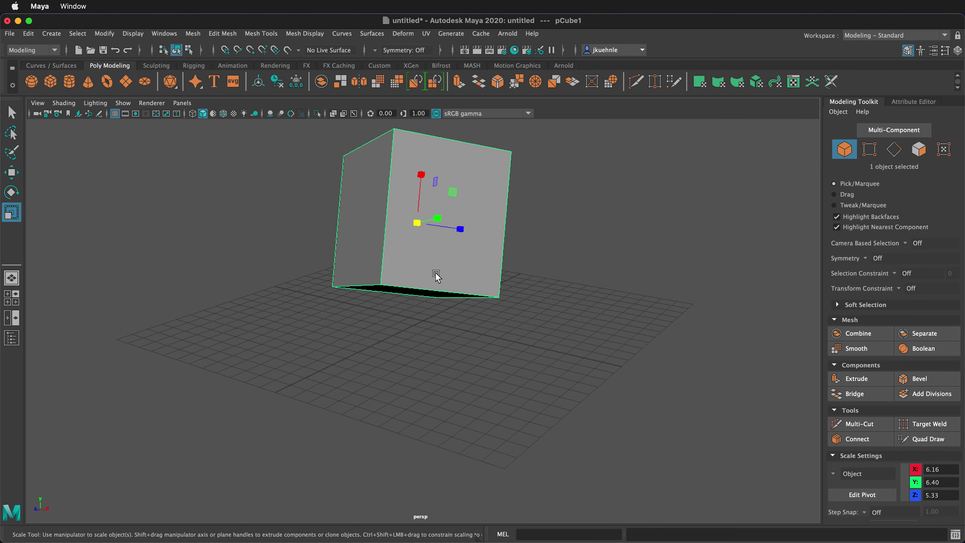
pyautogui.keyDown('alt'); pyautogui.moveTo(369, 271); pyautogui.dragTo(450, 299, button='middle'); pyautogui.keyUp('alt')
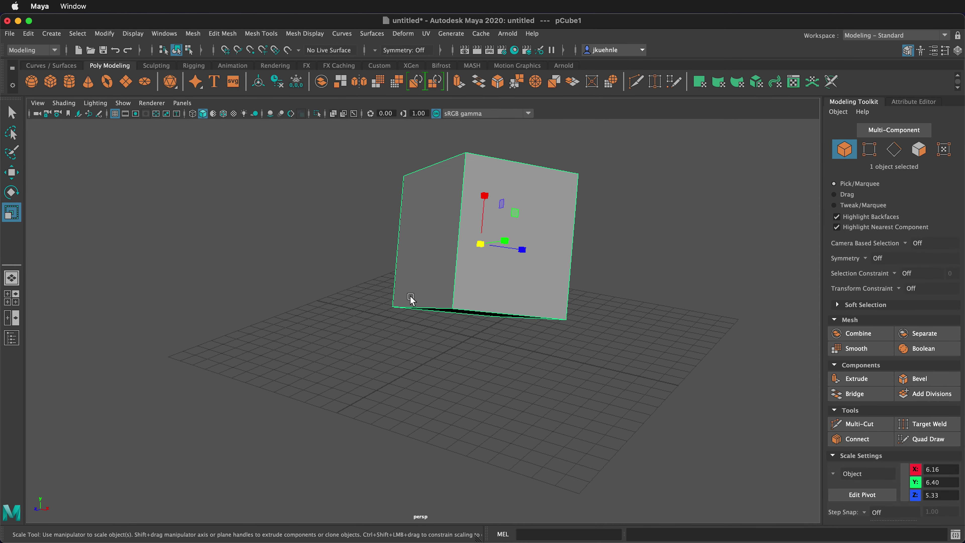
pyautogui.keyDown('alt'); pyautogui.moveTo(412, 301); pyautogui.dragTo(428, 289, button='right'); pyautogui.keyUp('alt')
pyautogui.scroll(5, 428, 287)
pyautogui.scroll(-8, 430, 284)
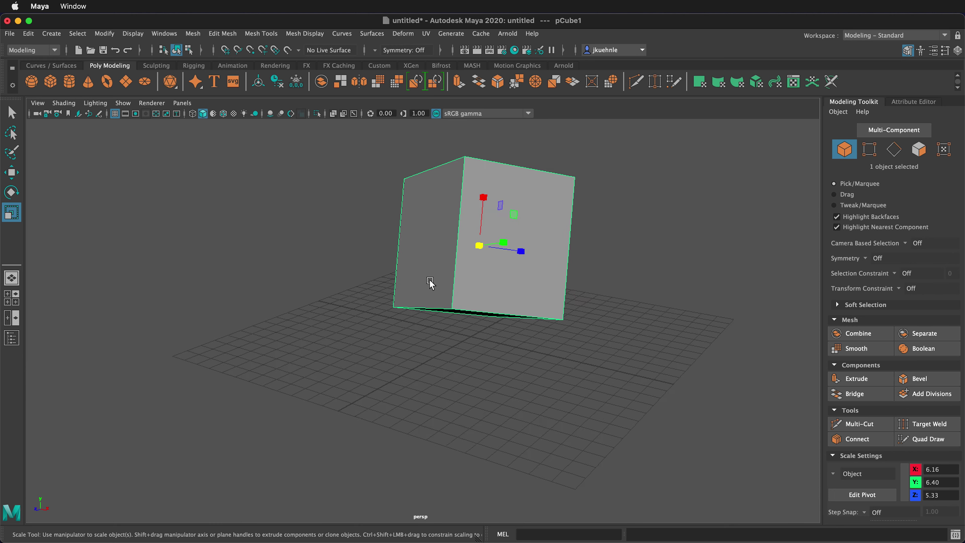
pyautogui.scroll(2, 432, 281)
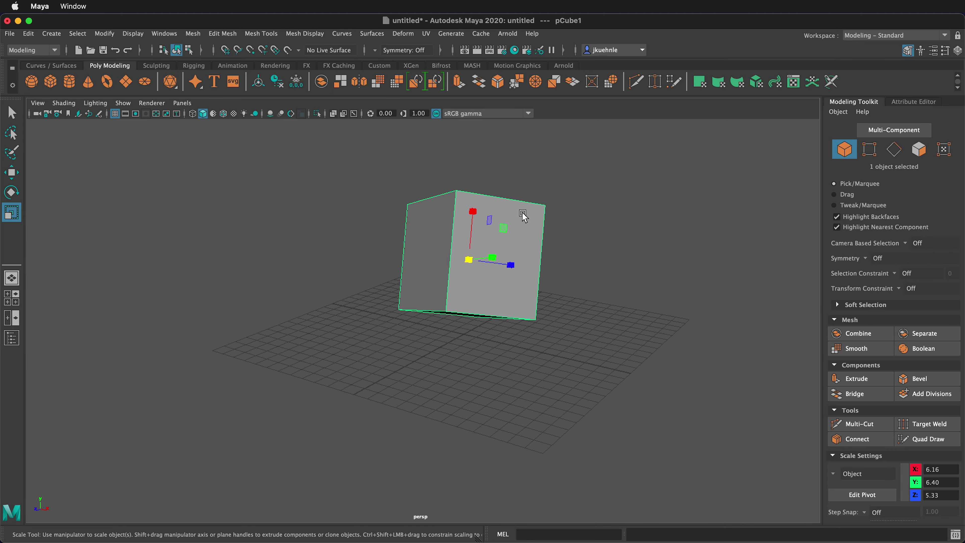
pyautogui.keyDown('alt'); pyautogui.moveTo(523, 216); pyautogui.dragTo(300, 217); pyautogui.keyUp('alt')
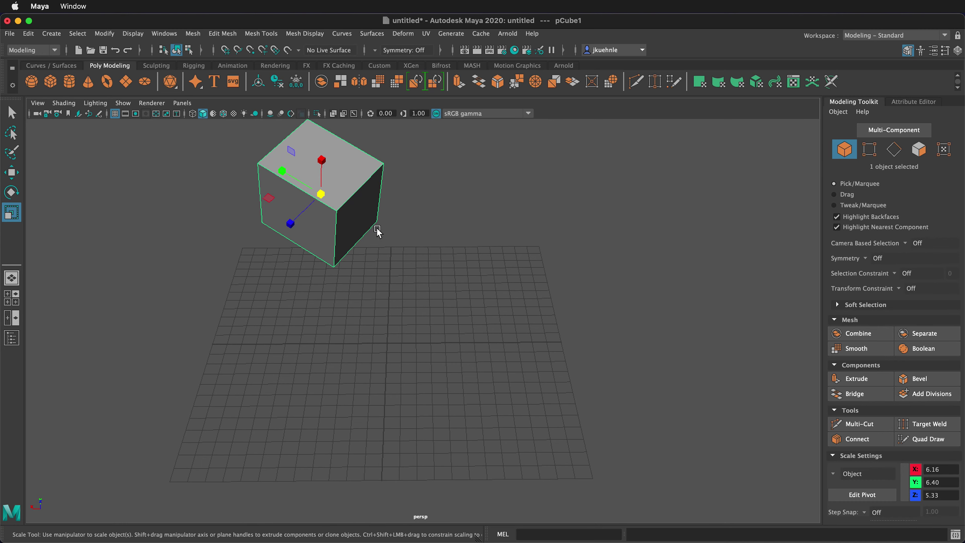
pyautogui.keyDown('alt'); pyautogui.moveTo(295, 202); pyautogui.dragTo(440, 305, button='middle'); pyautogui.keyUp('alt')
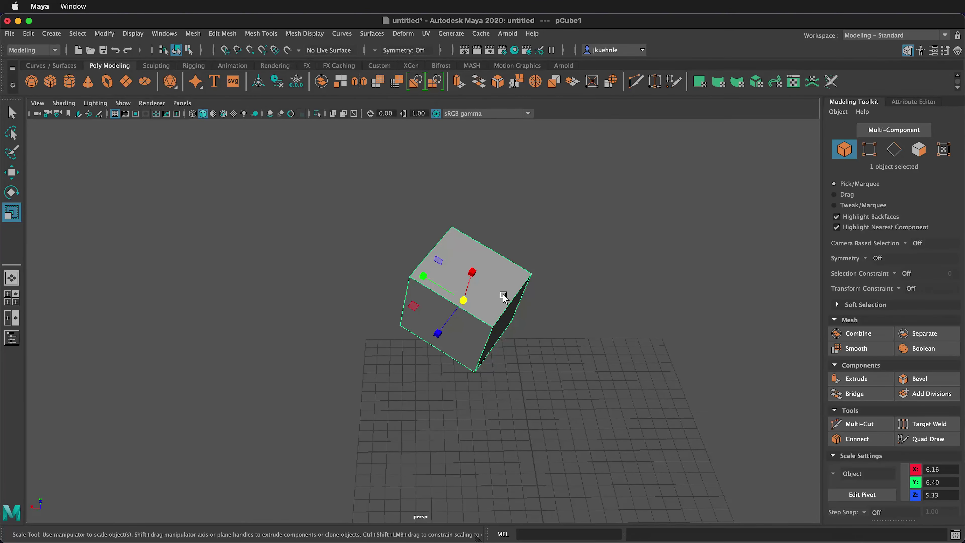
# - Move the cube up along the Y axis to about Y 9.45
pyautogui.scroll(3, 504, 299)
pyautogui.keyDown('alt'); pyautogui.moveTo(465, 310); pyautogui.dragTo(416, 300); pyautogui.keyUp('alt')
pyautogui.press('w')
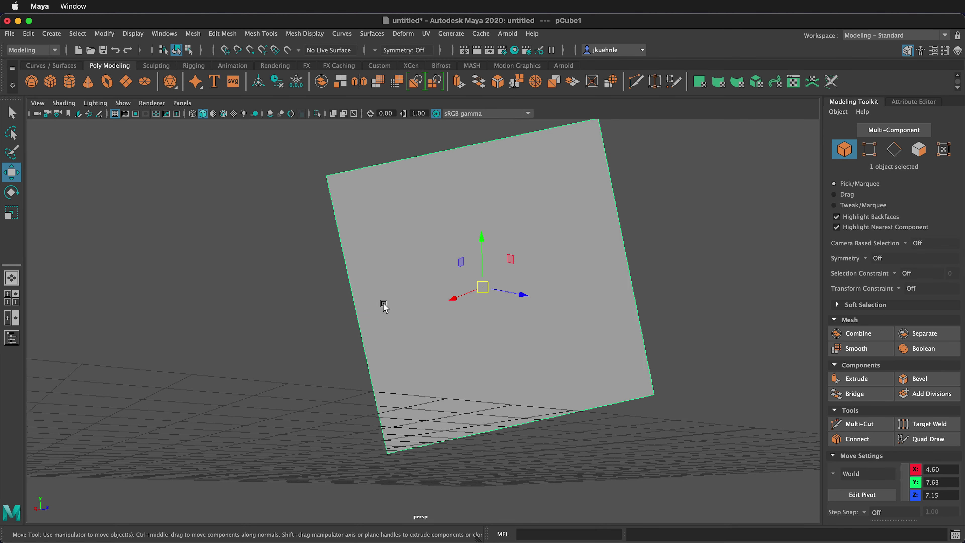
pyautogui.moveTo(479, 264); pyautogui.dragTo(485, 216)
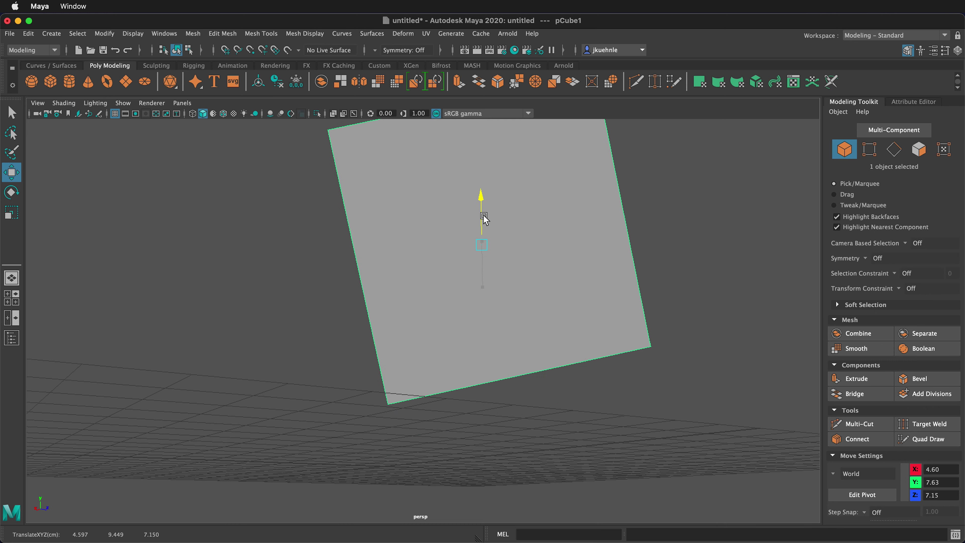
# - Zoom and pan the perspective view away from the cube, and frame the selected cube to bring it back
pyautogui.scroll(-4, 415, 351)
pyautogui.scroll(-6, 415, 351)
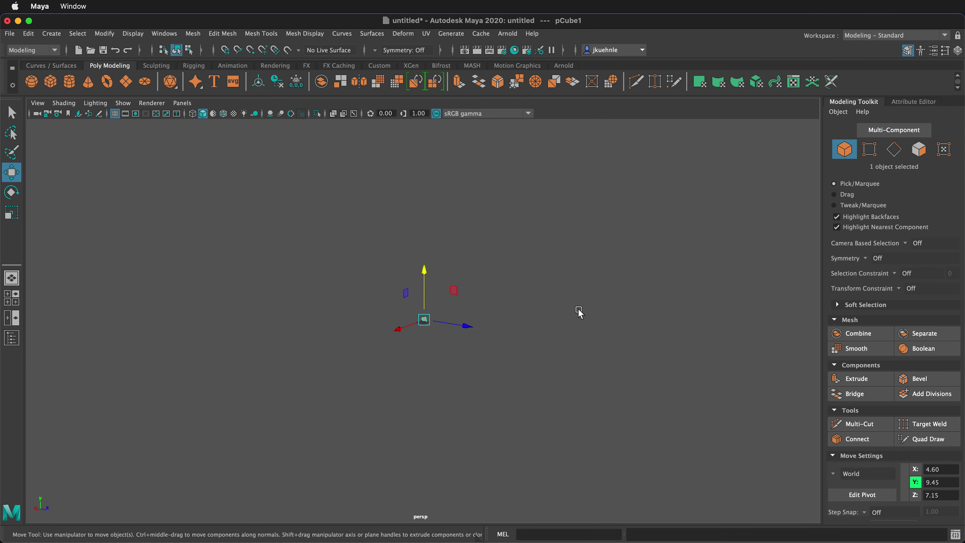
pyautogui.keyDown('alt'); pyautogui.moveTo(554, 319); pyautogui.dragTo(395, 390); pyautogui.keyUp('alt')
pyautogui.keyDown('alt'); pyautogui.moveTo(394, 389); pyautogui.dragTo(340, 20, button='middle'); pyautogui.keyUp('alt')
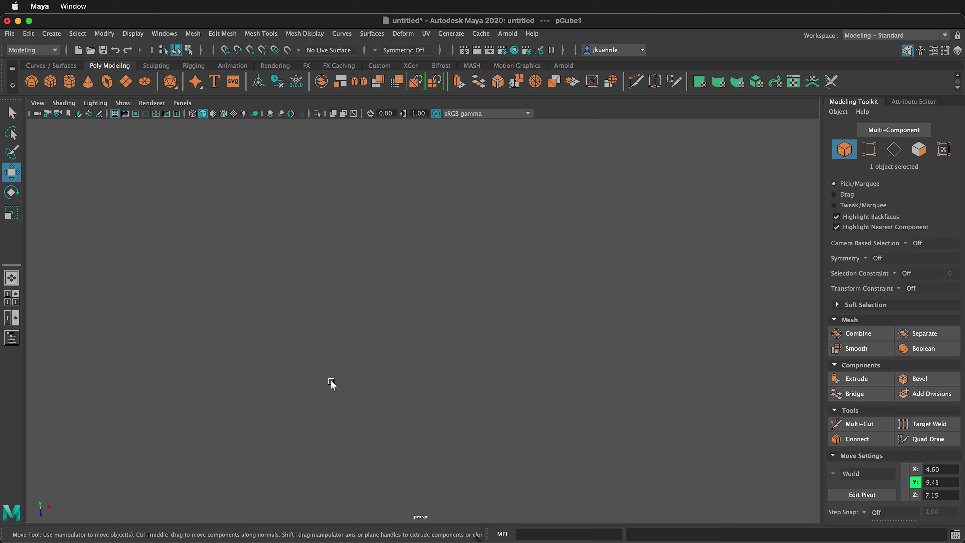
pyautogui.press('f')
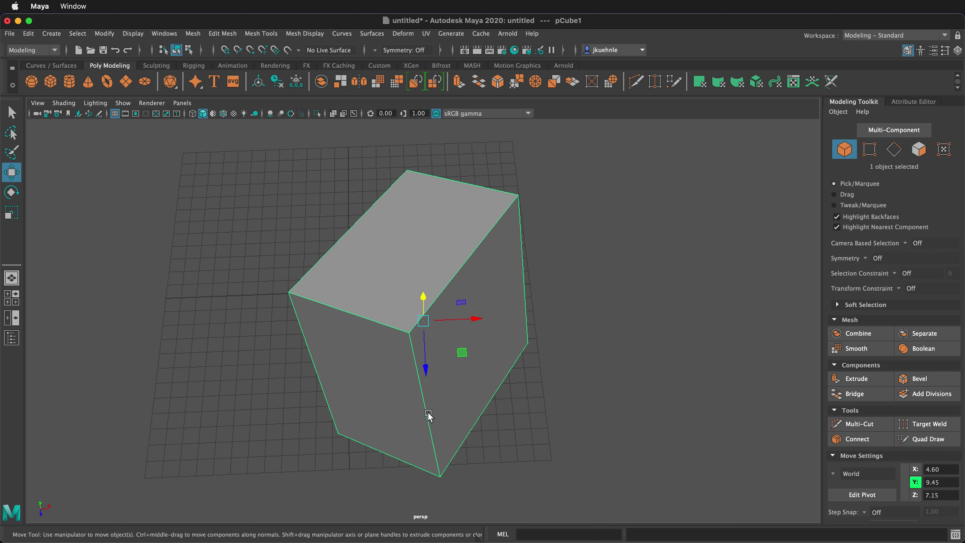
# - Orbit and zoom far out from the cube, and frame the selection again
pyautogui.keyDown('alt'); pyautogui.moveTo(428, 416); pyautogui.dragTo(278, 338); pyautogui.keyUp('alt')
pyautogui.scroll(5, 532, 367)
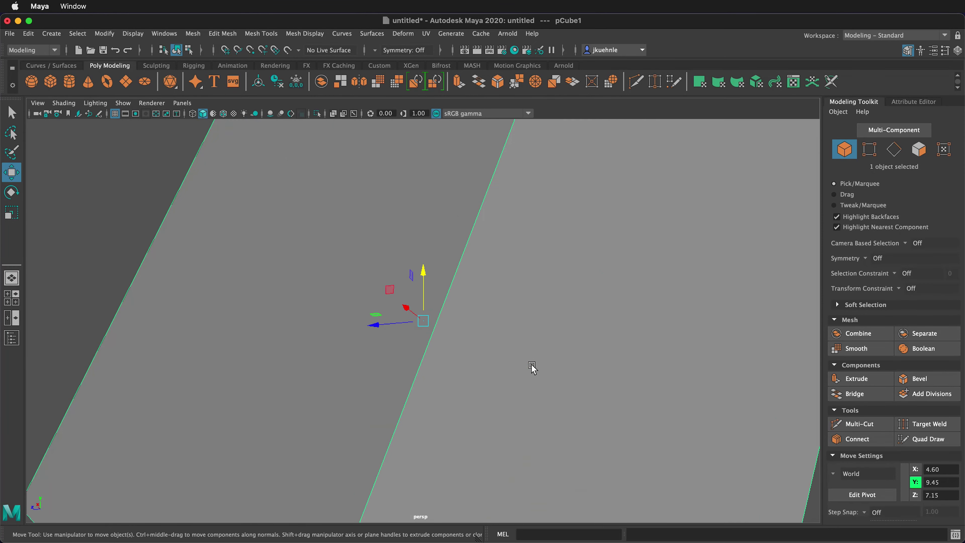
pyautogui.scroll(-10, 532, 367)
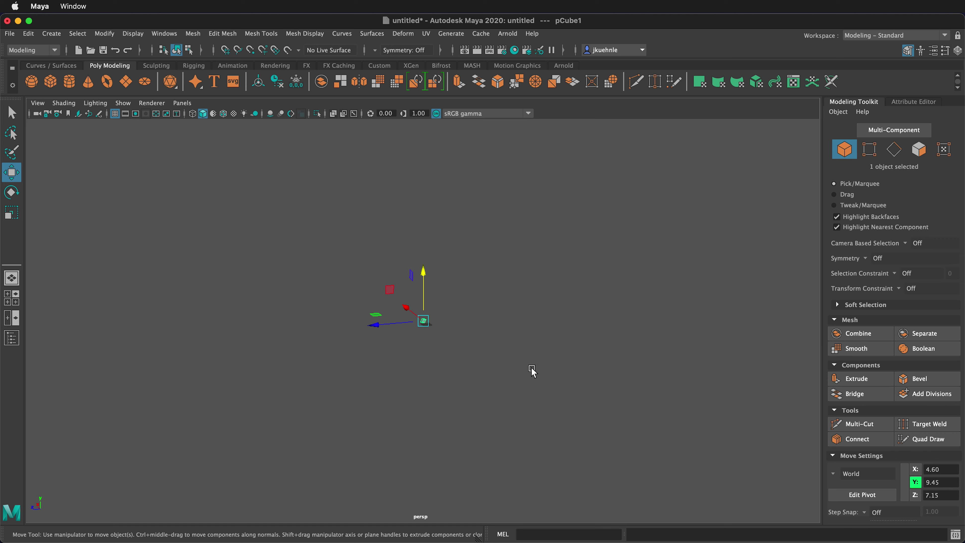
pyautogui.keyDown('alt'); pyautogui.moveTo(479, 421); pyautogui.dragTo(363, 411); pyautogui.keyUp('alt')
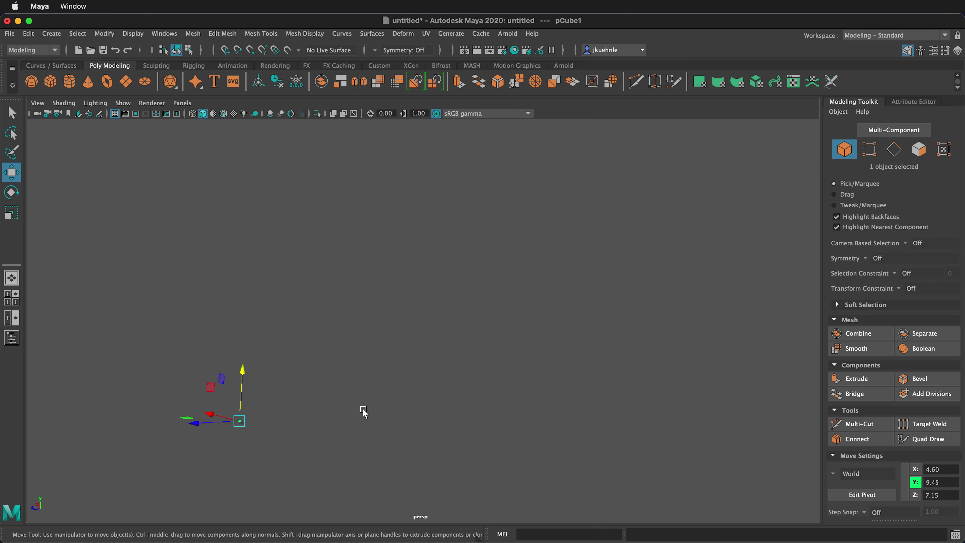
pyautogui.press('f')
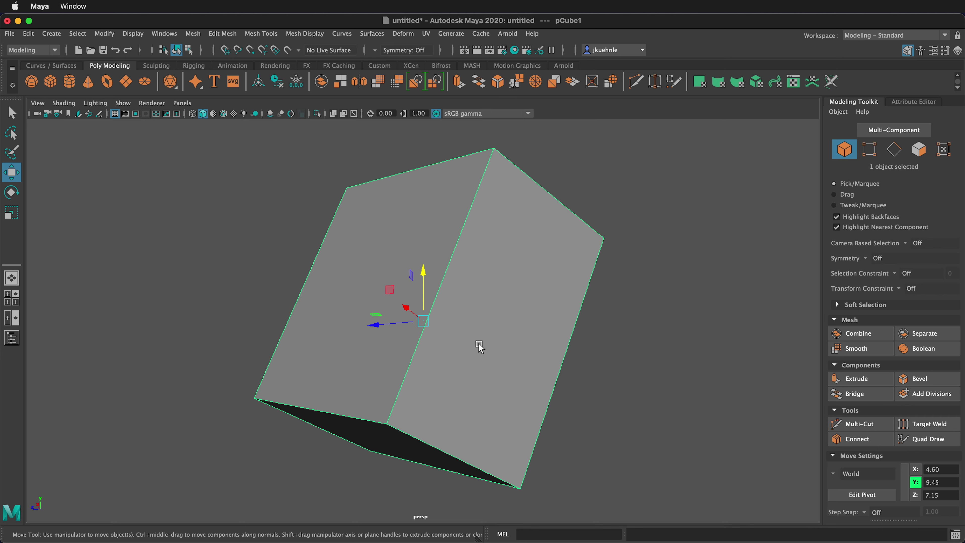
# - Duplicate the cube, move the copy along the Z axis to about -4.67, and frame all objects in the view
pyautogui.hotkey('ctrl', 'd')
pyautogui.moveTo(395, 323); pyautogui.dragTo(502, 384)
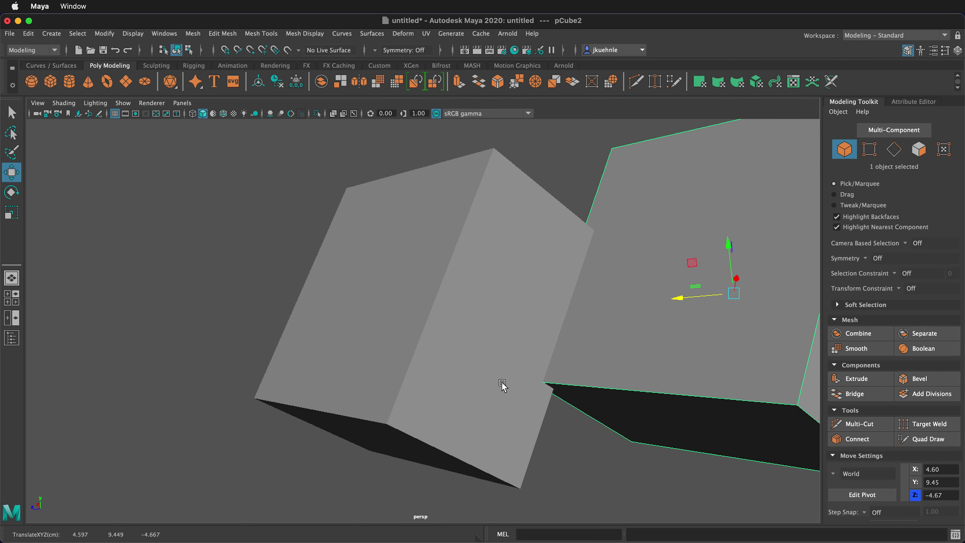
pyautogui.keyDown('alt'); pyautogui.moveTo(424, 338); pyautogui.dragTo(490, 352, button='middle'); pyautogui.keyUp('alt')
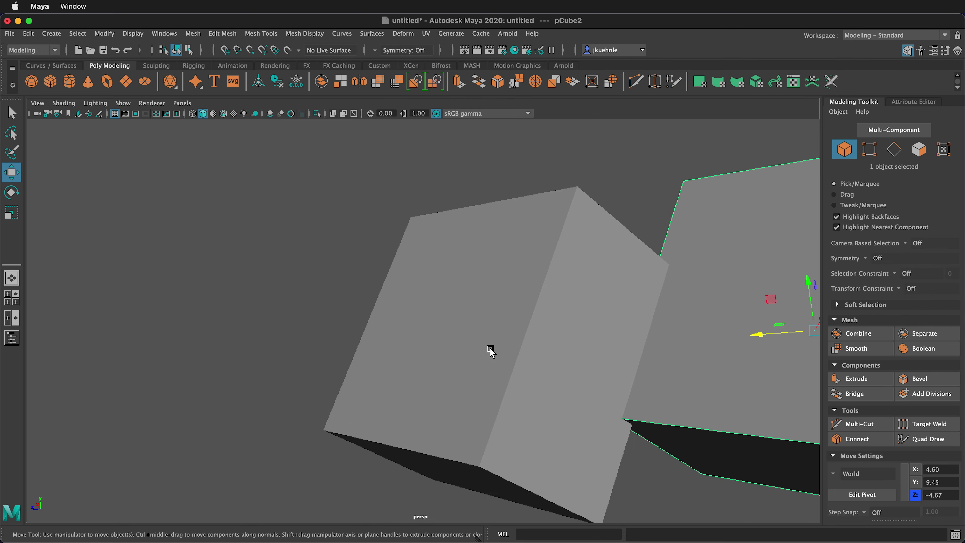
pyautogui.keyDown('alt'); pyautogui.moveTo(490, 350); pyautogui.dragTo(515, 361); pyautogui.keyUp('alt')
pyautogui.press('a')
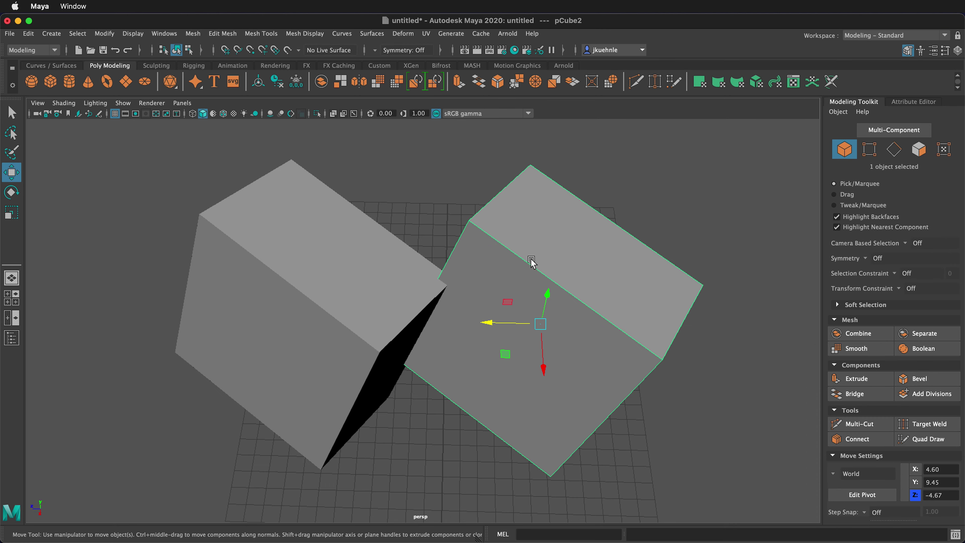
# - Frame the selected duplicate cube and orbit around it in the perspective view
pyautogui.moveTo(553, 286)
pyautogui.keyDown('alt'); pyautogui.mouseDown()
pyautogui.moveTo(491, 279)
pyautogui.moveTo(508, 203)
pyautogui.moveTo(631, 260)
pyautogui.moveTo(585, 297)
pyautogui.moveTo(555, 292)
pyautogui.mouseUp(); pyautogui.keyUp('alt')
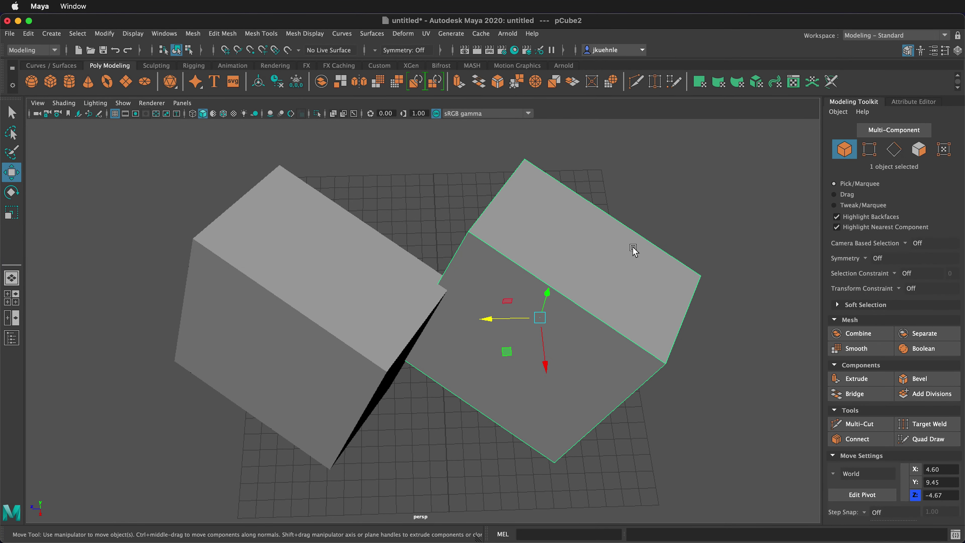
pyautogui.press('f')
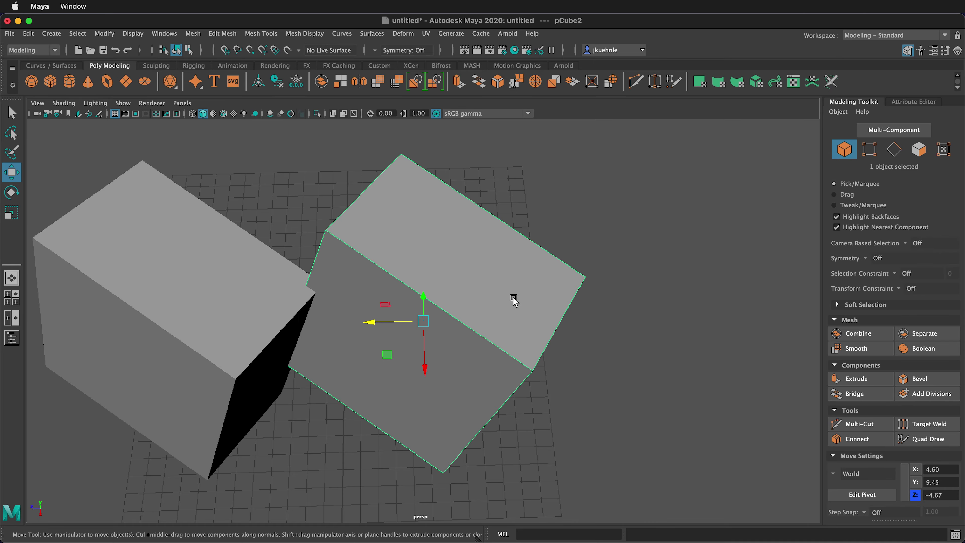
pyautogui.keyDown('alt'); pyautogui.moveTo(513, 300); pyautogui.dragTo(668, 276); pyautogui.keyUp('alt')
pyautogui.keyDown('alt'); pyautogui.moveTo(633, 308); pyautogui.dragTo(642, 279); pyautogui.keyUp('alt')
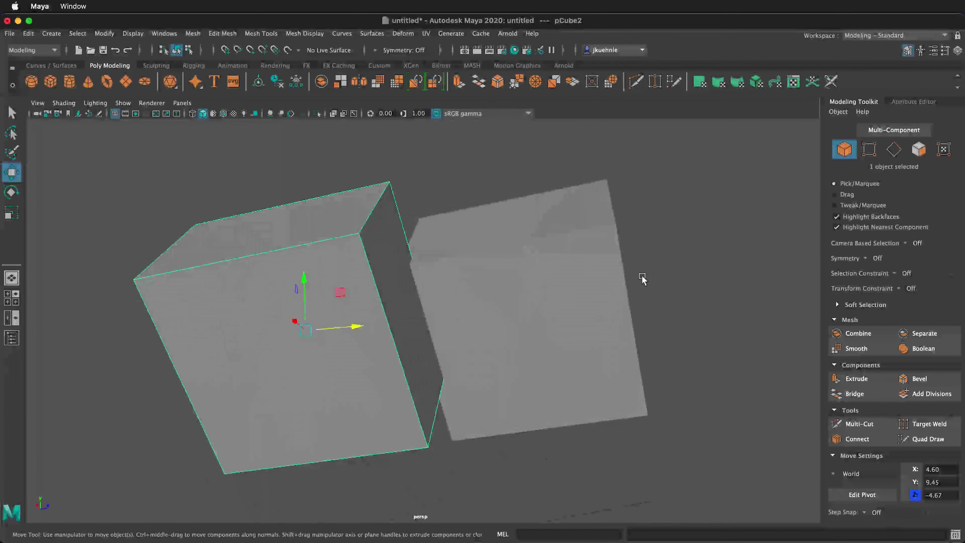
# - Select the original cube and frame it, and reframe the view on both cubes
pyautogui.click(612, 298)
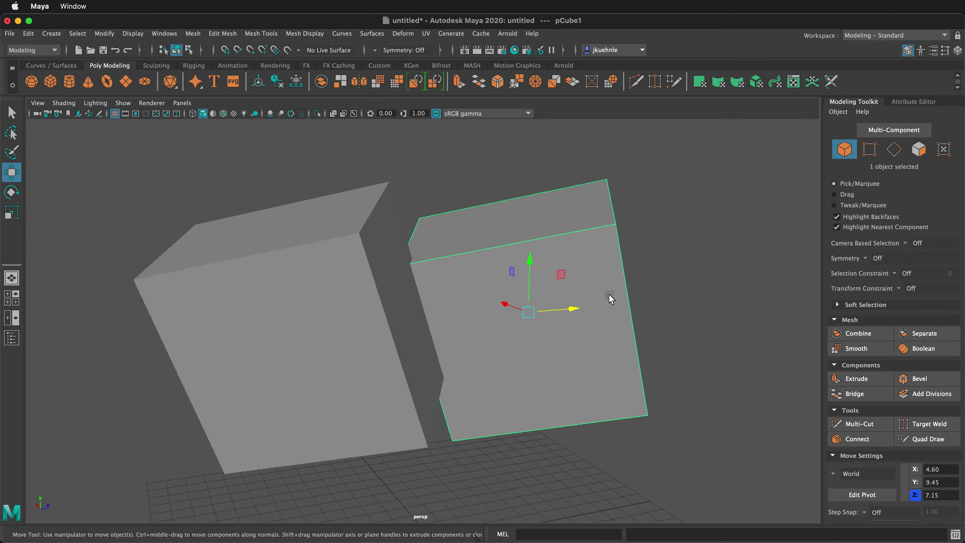
pyautogui.press('f')
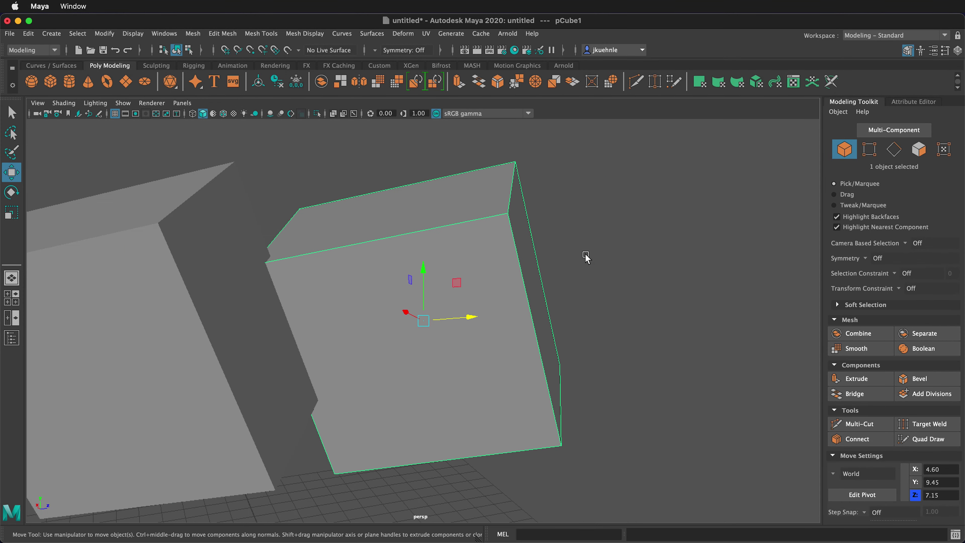
pyautogui.keyDown('alt'); pyautogui.moveTo(512, 273); pyautogui.dragTo(572, 254); pyautogui.keyUp('alt')
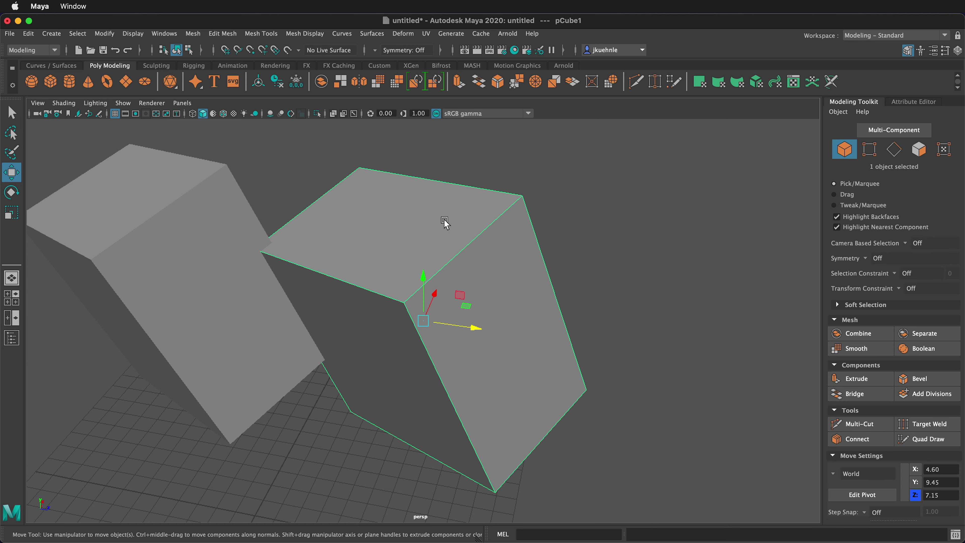
pyautogui.press('a')
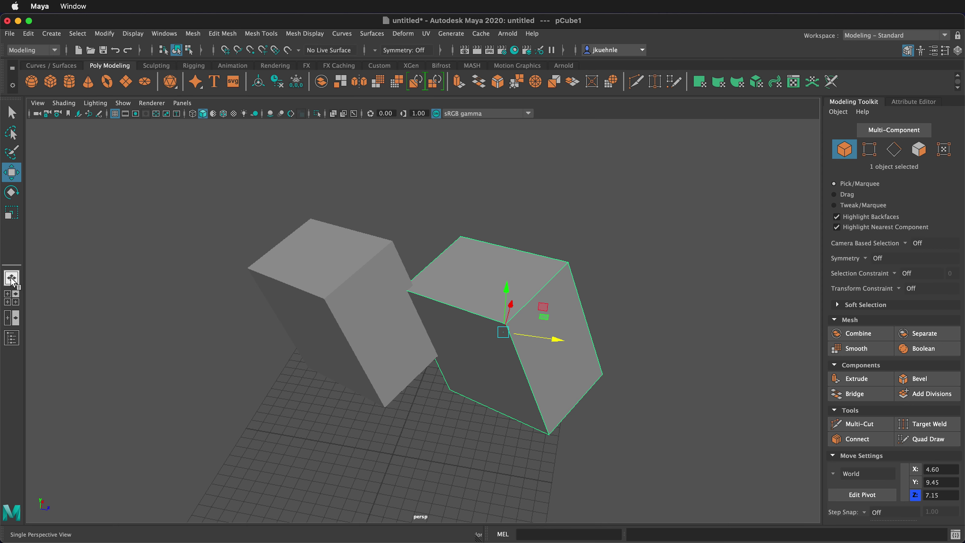
# - Switch to the four-view layout and delete both cubes from the scene
pyautogui.click(18, 302)
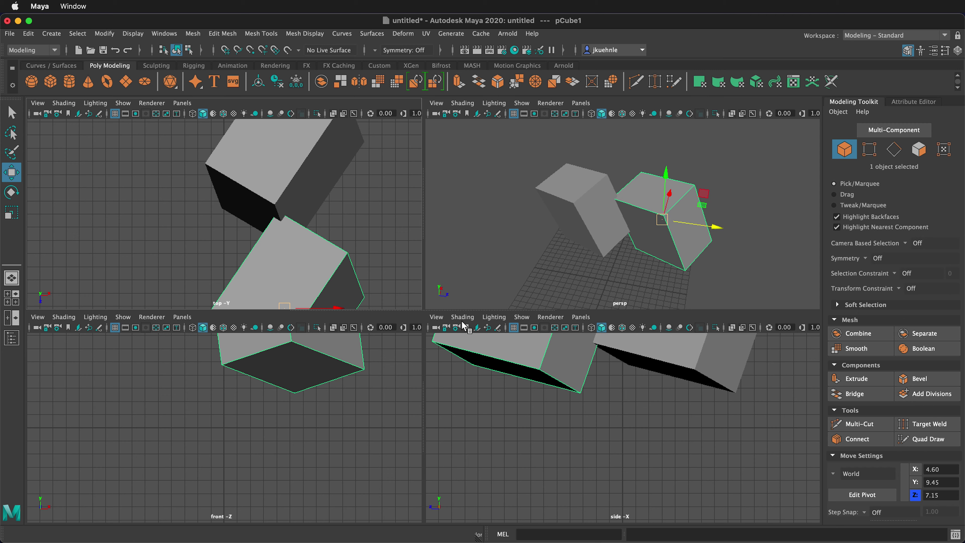
pyautogui.scroll(1, 495, 382)
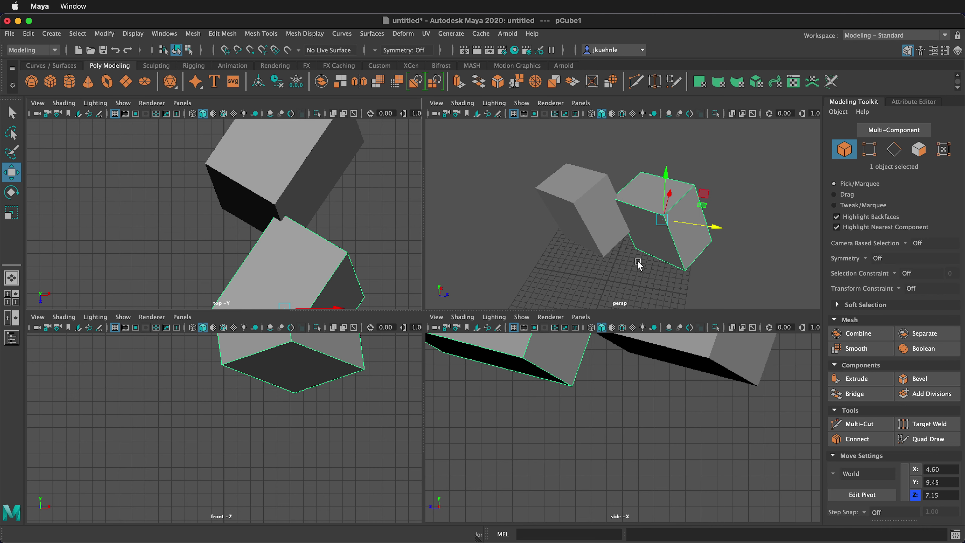
pyautogui.click(570, 202)
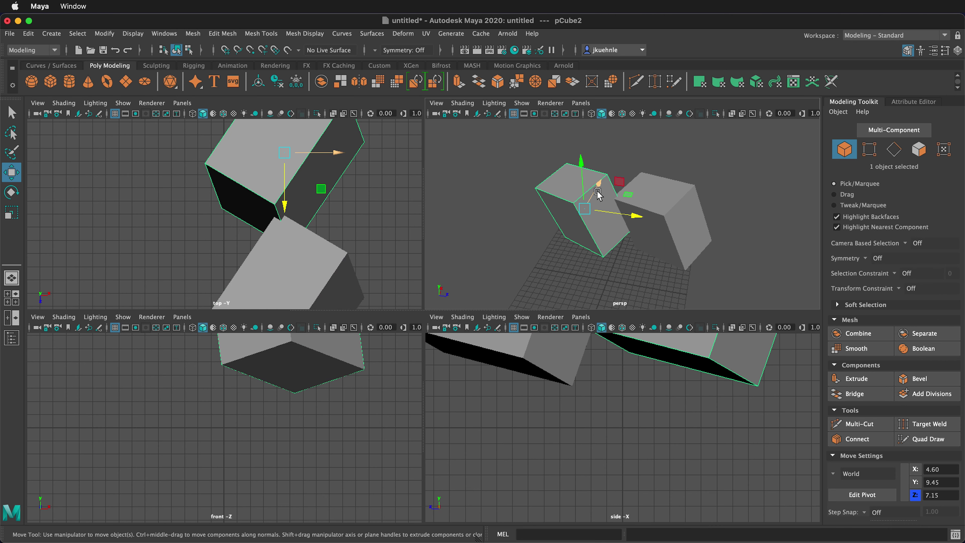
pyautogui.press('Delete')
pyautogui.click(609, 193)
pyautogui.press('Delete')
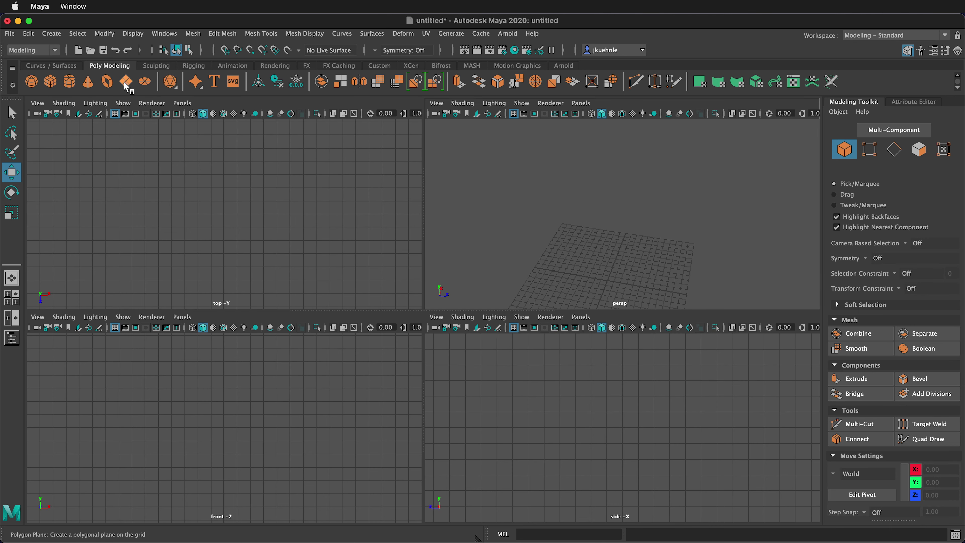
# - Create a new polygon cube at the origin and scale it uniformly to about 8.77
pyautogui.click(51, 81)
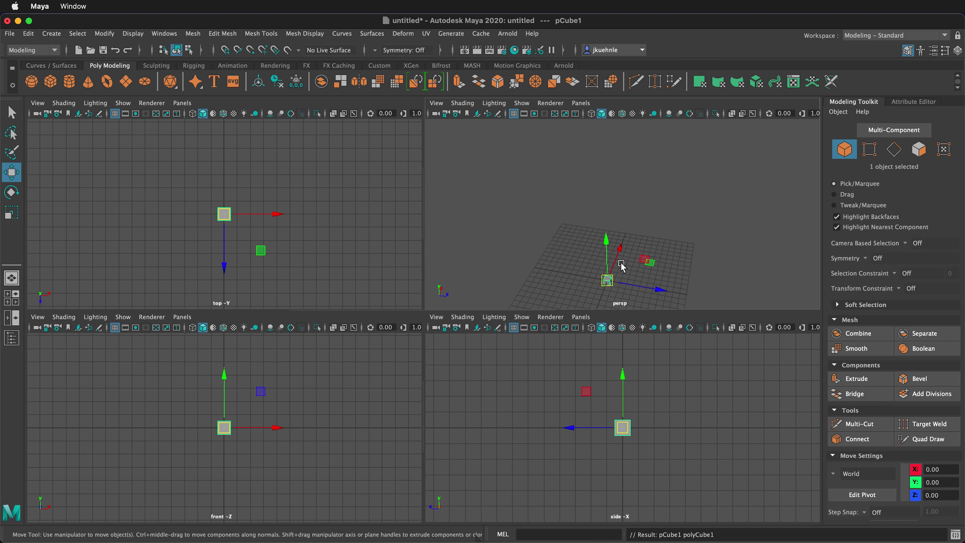
pyautogui.press('r')
pyautogui.moveTo(608, 287); pyautogui.dragTo(648, 235)
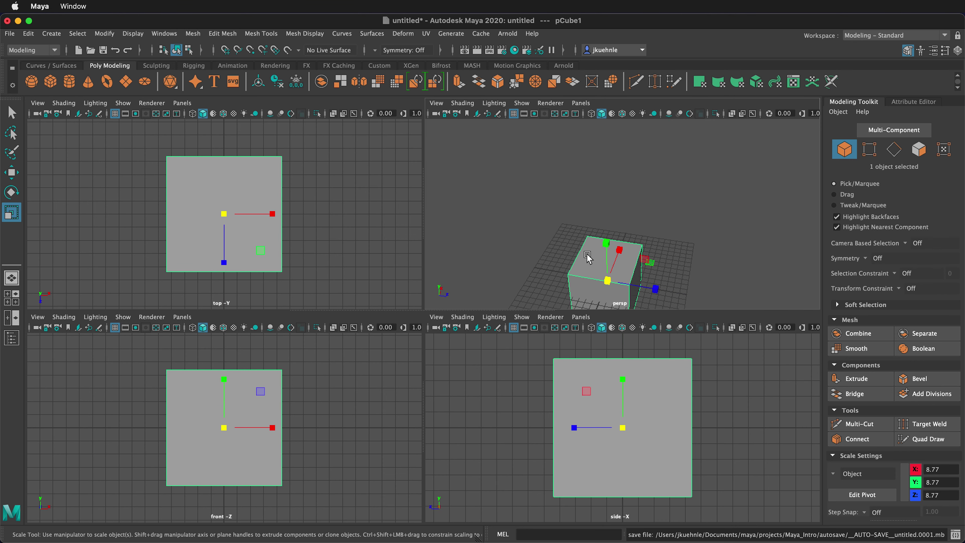
# - In the side view, scale the cube to about 5.75 in Y and 11.11 in Z
pyautogui.keyDown('alt'); pyautogui.moveTo(589, 258); pyautogui.dragTo(607, 183, button='right'); pyautogui.keyUp('alt')
pyautogui.moveTo(375, 223)
pyautogui.keyDown('alt'); pyautogui.mouseDown(button='middle')
pyautogui.moveTo(295, 224)
pyautogui.moveTo(370, 194)
pyautogui.moveTo(372, 231)
pyautogui.mouseUp(button='middle'); pyautogui.keyUp('alt')
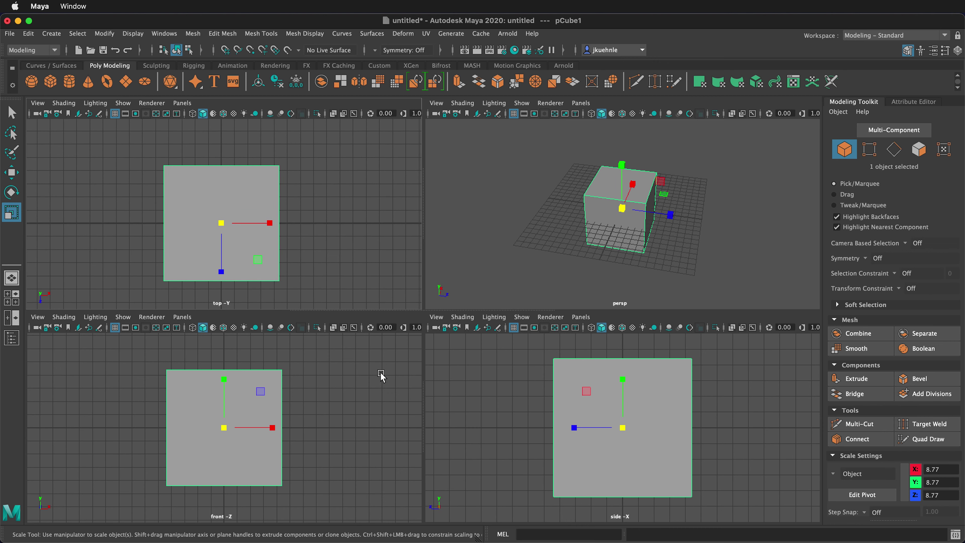
pyautogui.moveTo(381, 377)
pyautogui.keyDown('alt'); pyautogui.mouseDown(button='middle')
pyautogui.moveTo(337, 393)
pyautogui.moveTo(378, 380)
pyautogui.mouseUp(button='middle'); pyautogui.keyUp('alt')
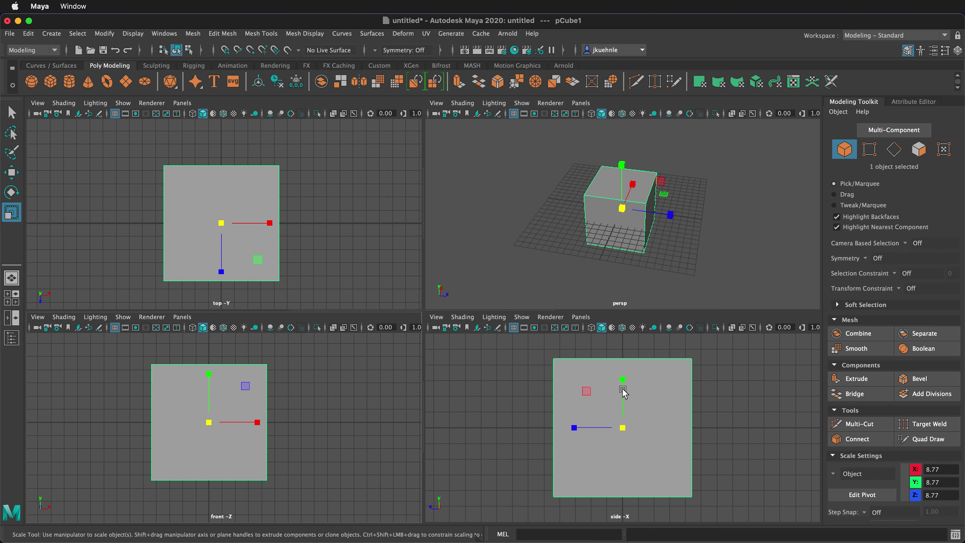
pyautogui.moveTo(625, 387); pyautogui.dragTo(570, 431)
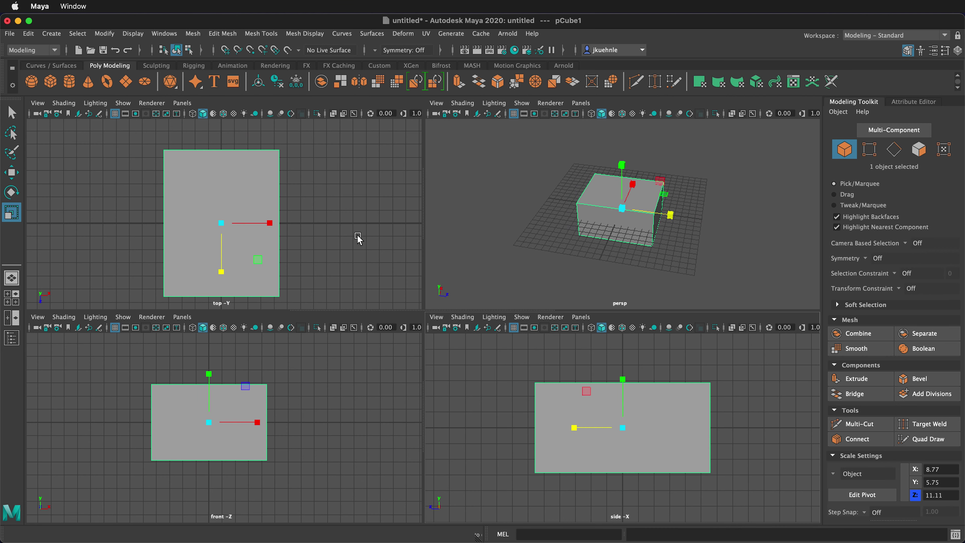
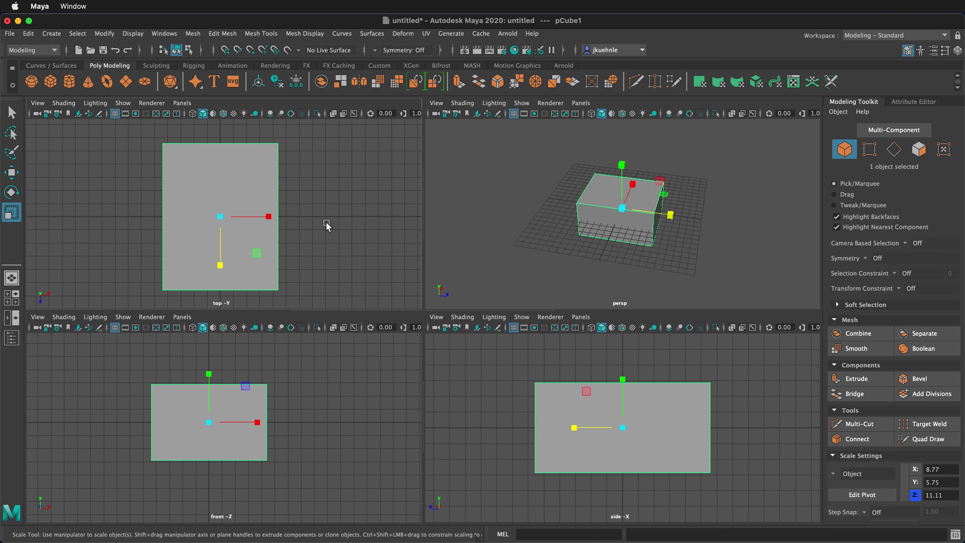
# - Maximize the top view and the perspective view in turn, returning to the four-view layout after each
pyautogui.press('space')
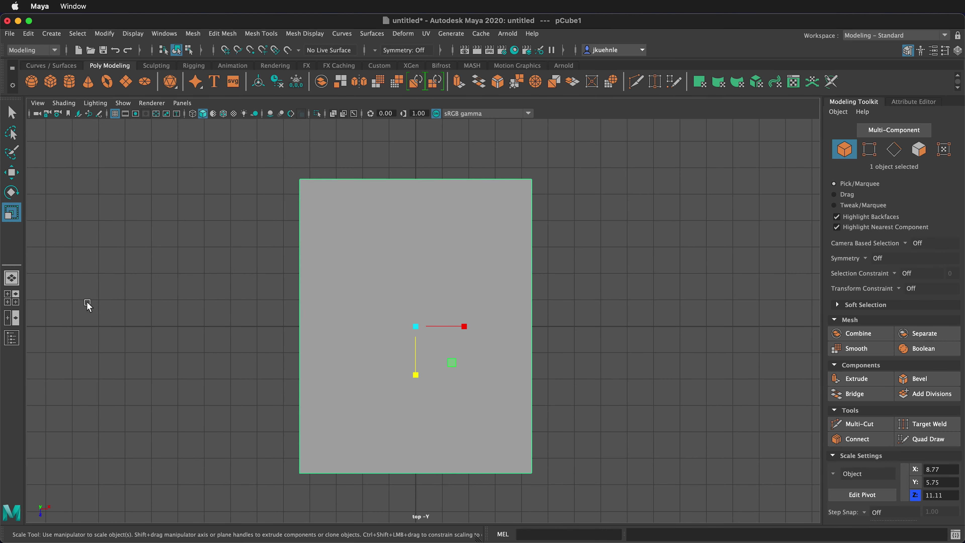
pyautogui.click(14, 303)
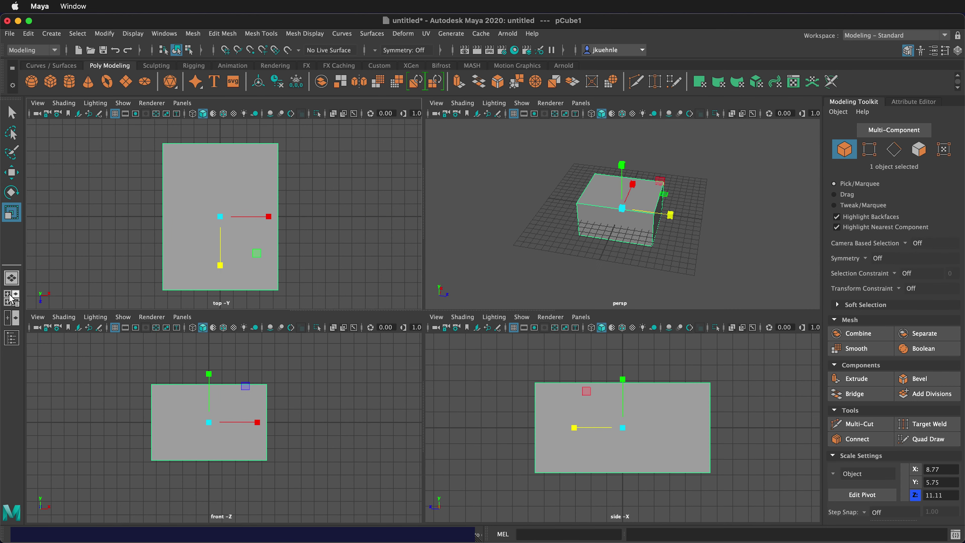
pyautogui.press('space')
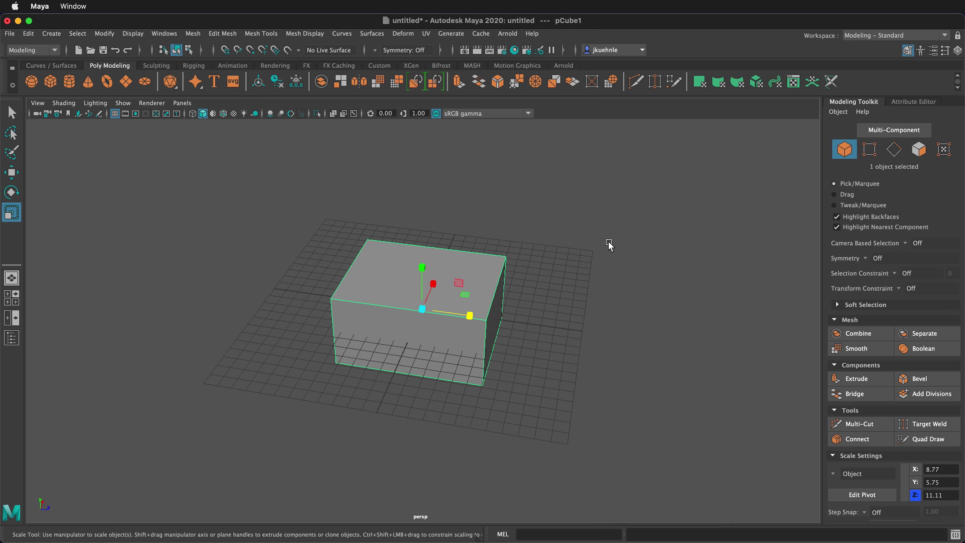
pyautogui.press('space')
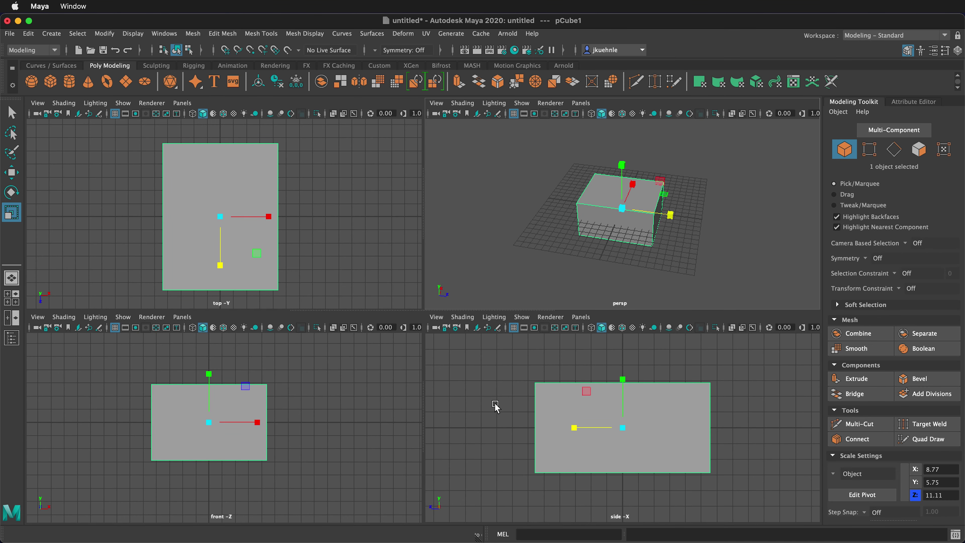
# - Scale the cube to about 20.38 in Z in the maximized side view, and switch to the maximized perspective view
pyautogui.press('space')
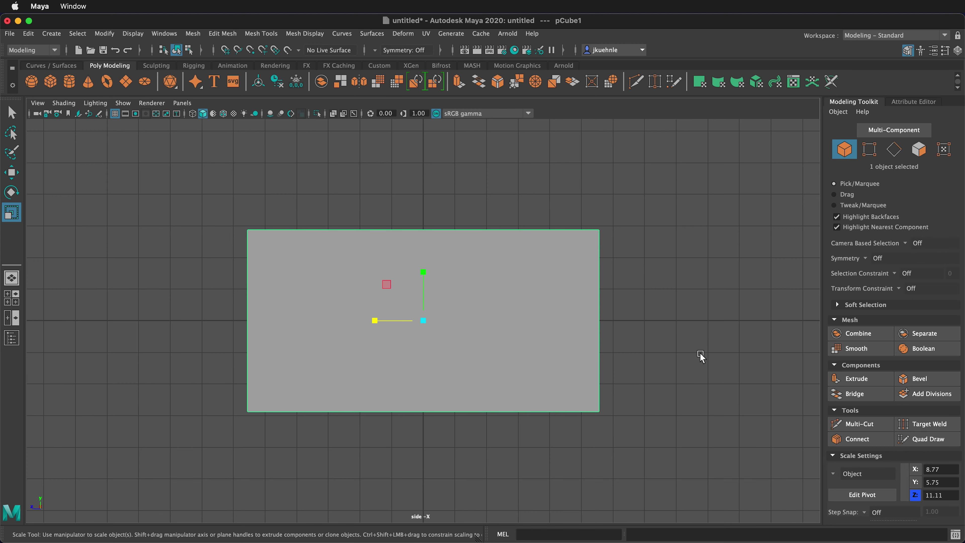
pyautogui.moveTo(376, 322); pyautogui.dragTo(340, 323)
pyautogui.press('space')
pyautogui.press('space')
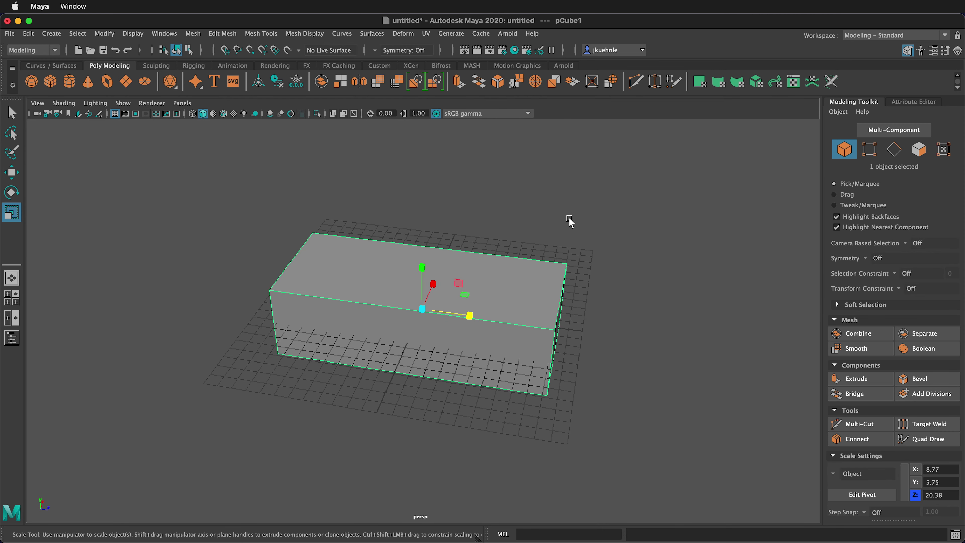
# - Return to the four-view layout, and deselect and reselect the cube from different views
pyautogui.press('space')
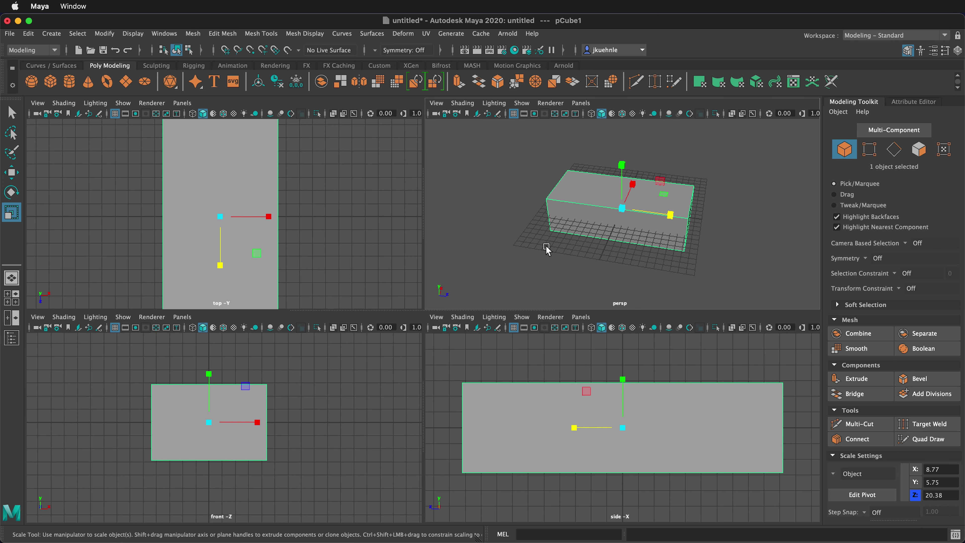
pyautogui.click(326, 241)
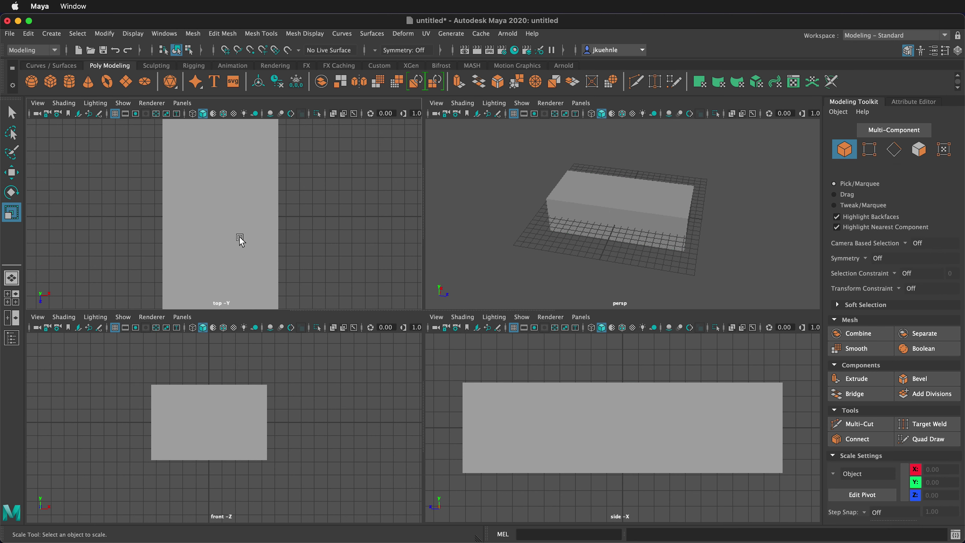
pyautogui.click(581, 210)
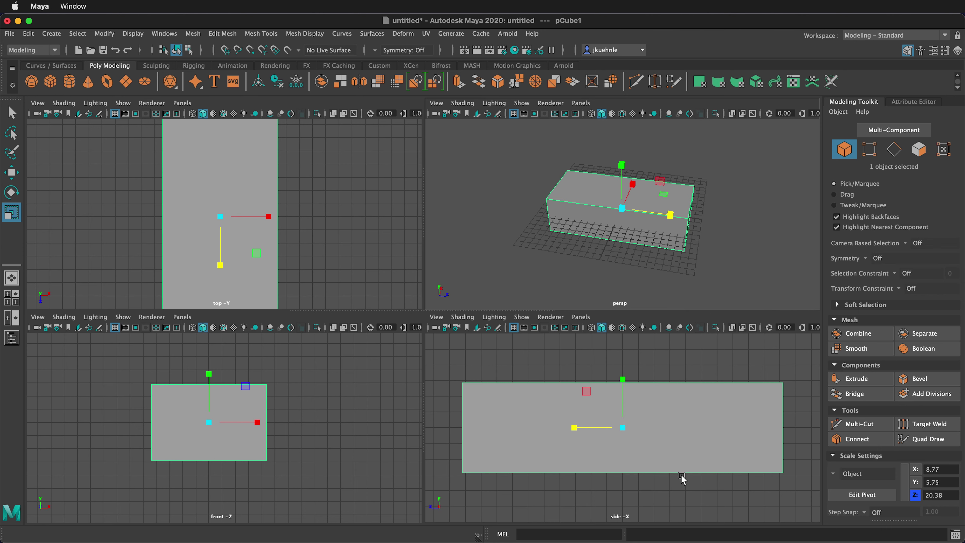
pyautogui.middleClick(327, 415)
pyautogui.click(327, 415)
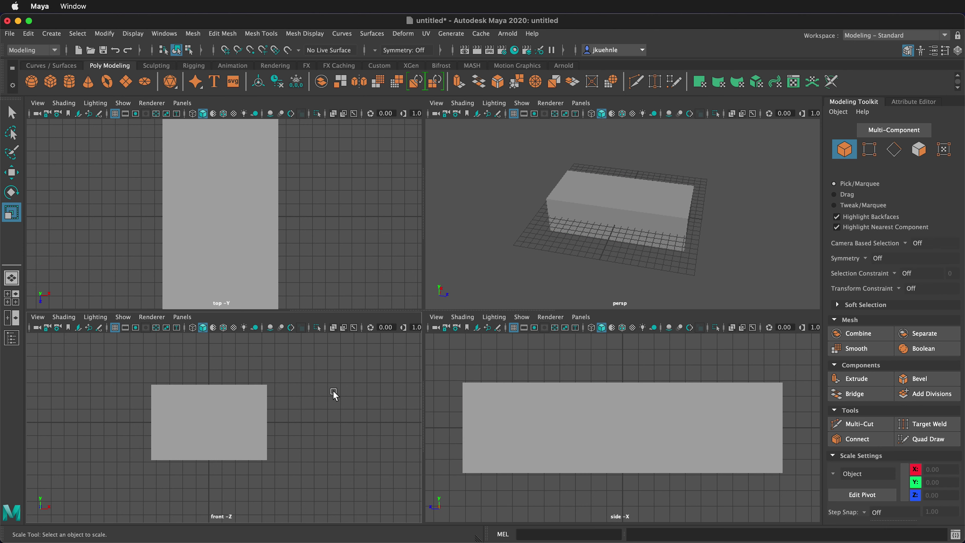
pyautogui.click(483, 408)
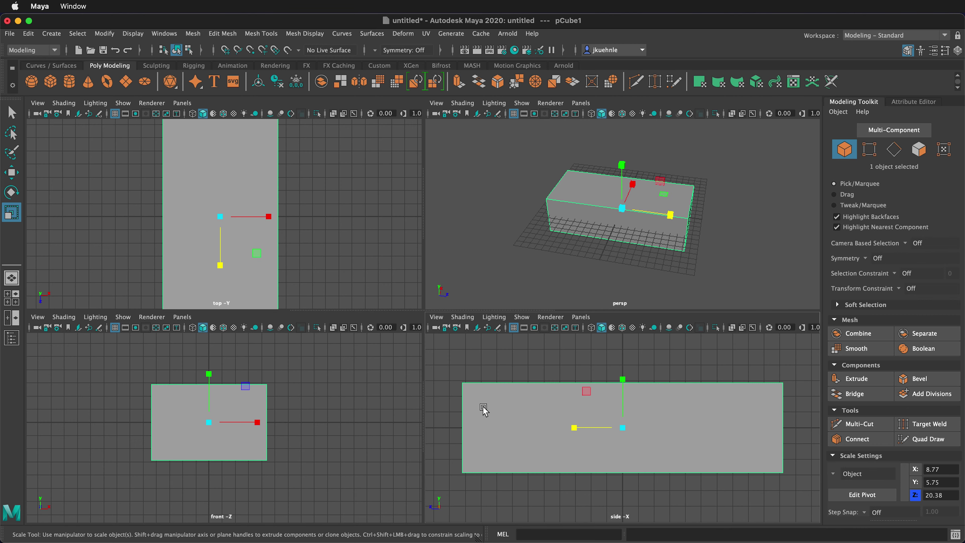
# - Maximize the front view and return to the four-view layout
pyautogui.press('space')
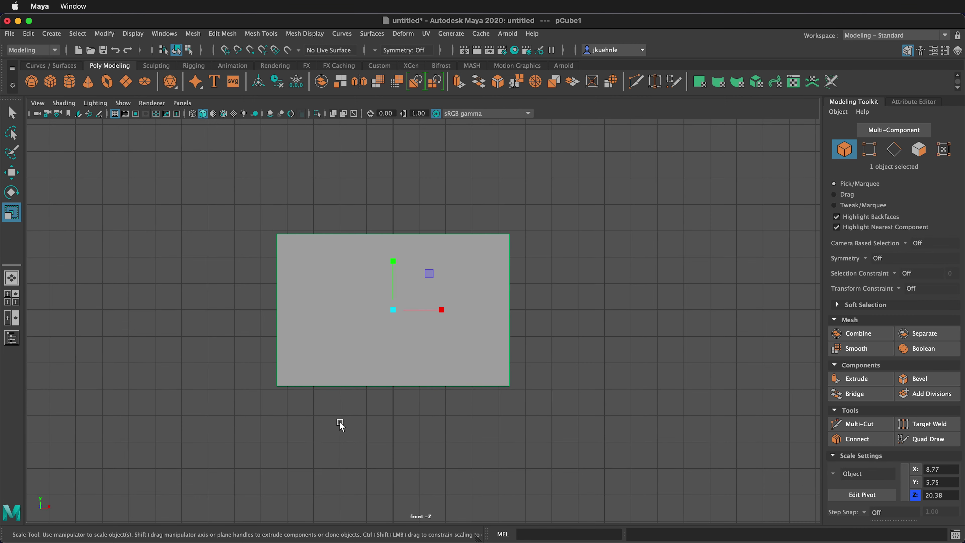
pyautogui.press('space')
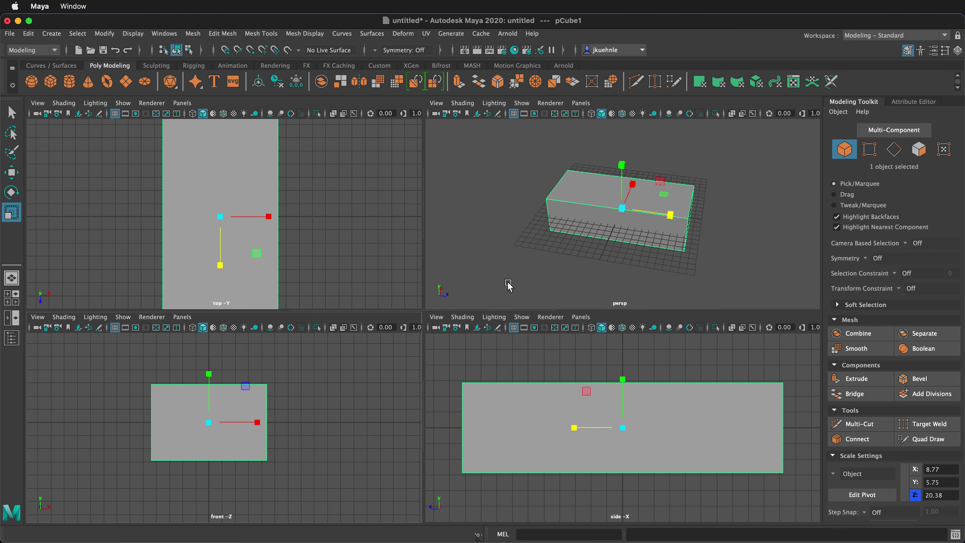
pyautogui.press('space')
pyautogui.press('space')
# - Apply the two-pane front/perspective layout, and switch to the saved Single Perspective View layout
pyautogui.click(12, 318)
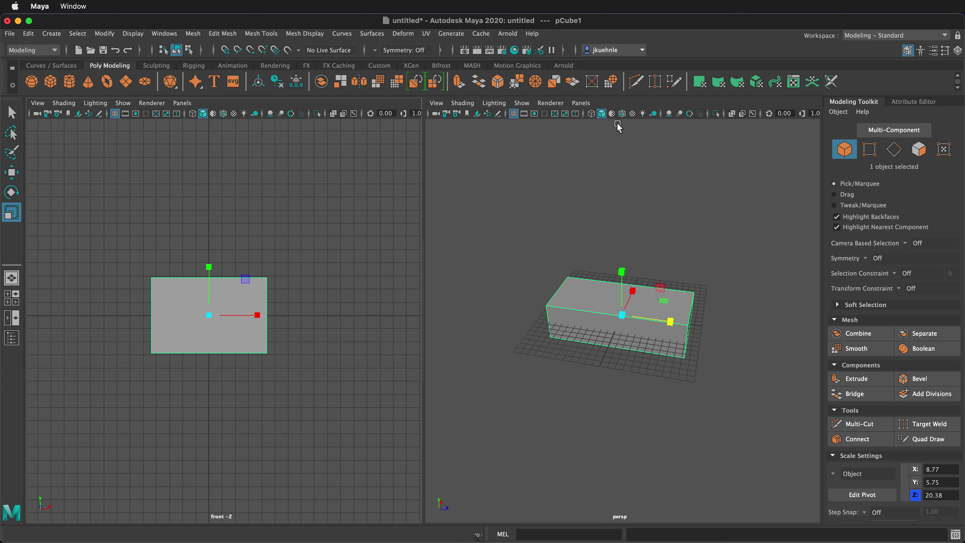
pyautogui.click(182, 107)
pyautogui.moveTo(212, 194)
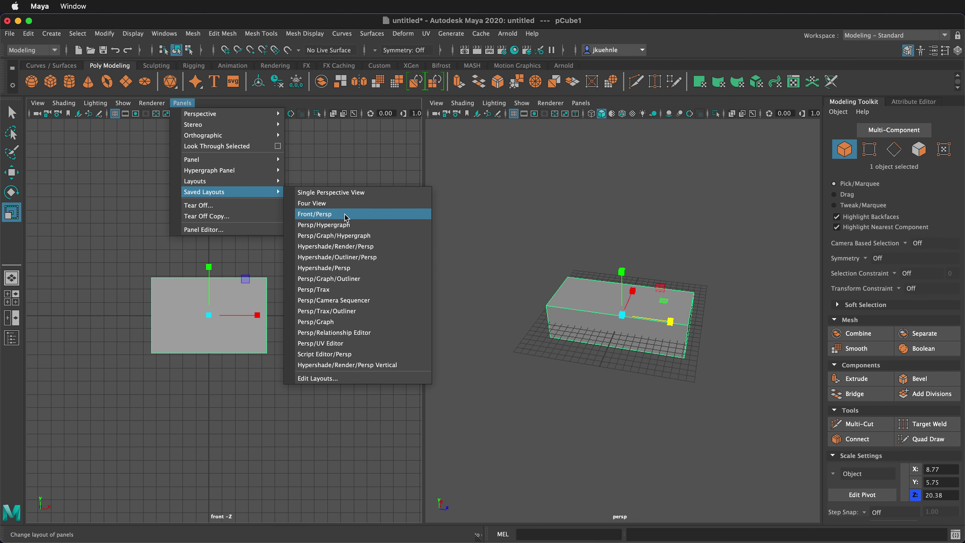
pyautogui.click(353, 192)
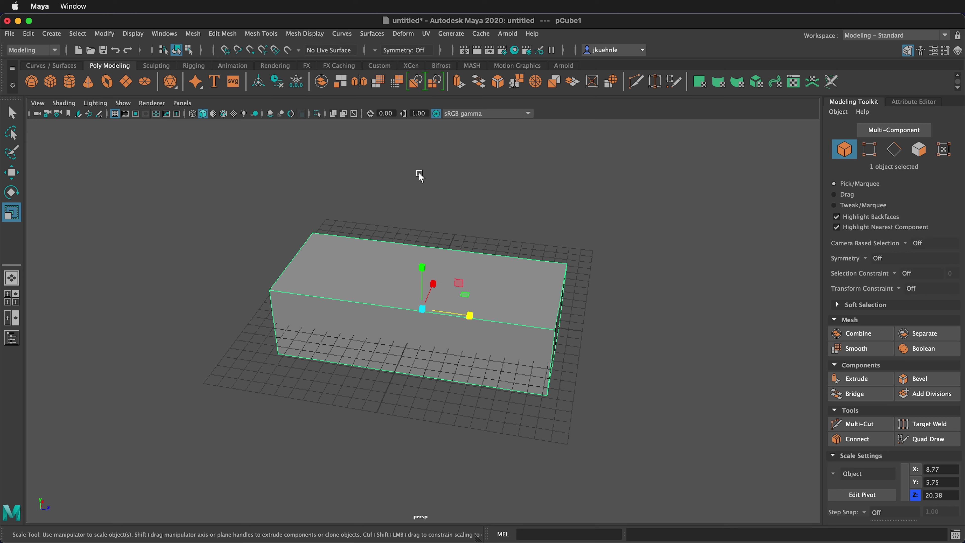
# - Cycle the perspective view through wireframe, shaded, textured and lit display, and return it to plain shaded display
pyautogui.press('4')
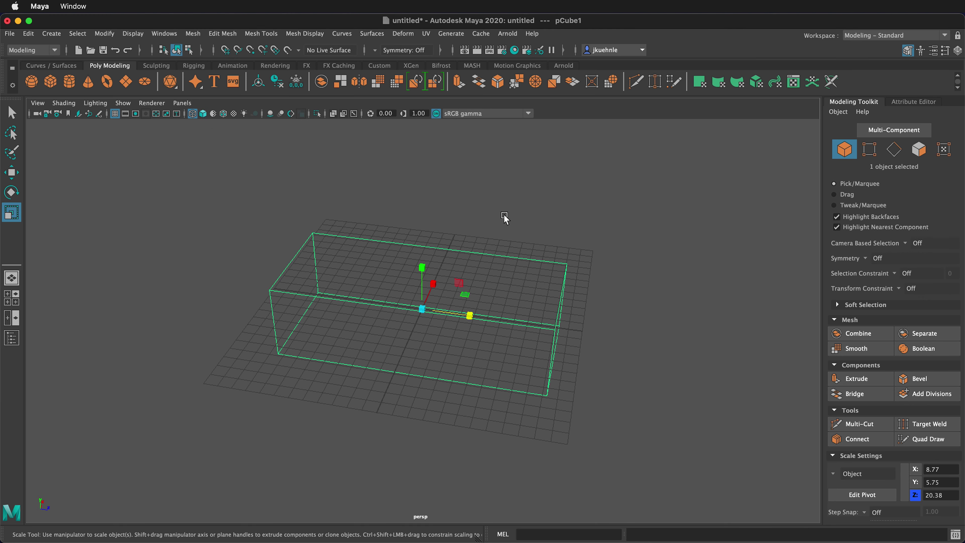
pyautogui.press('5')
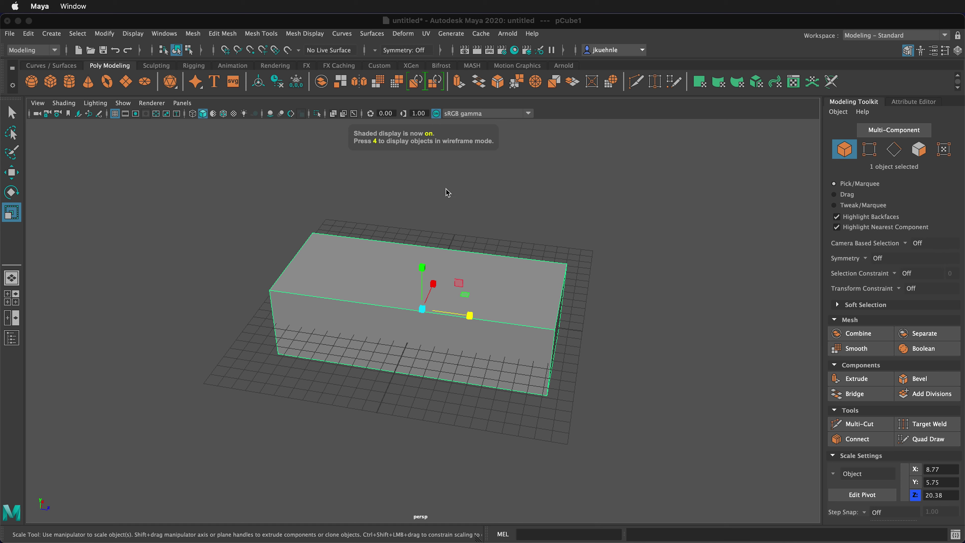
pyautogui.press('6')
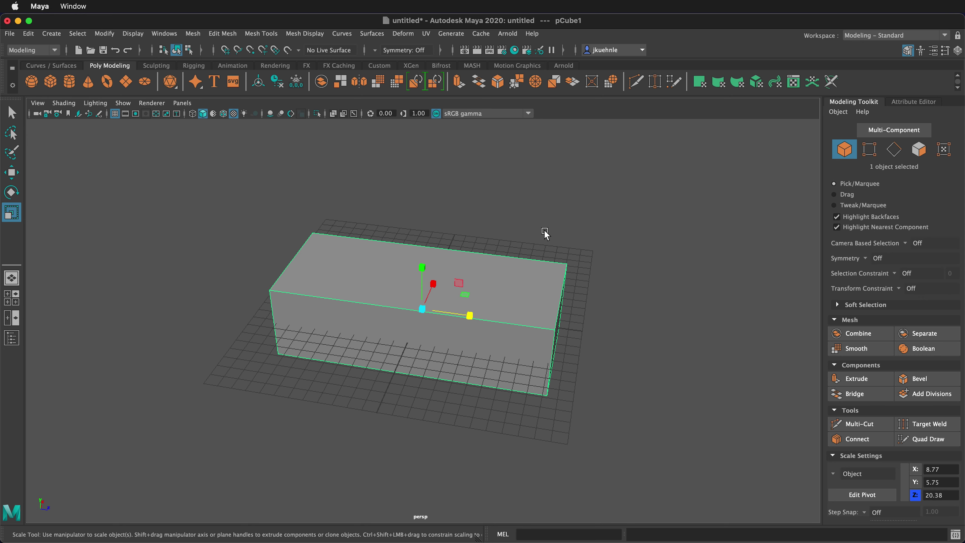
pyautogui.press('7')
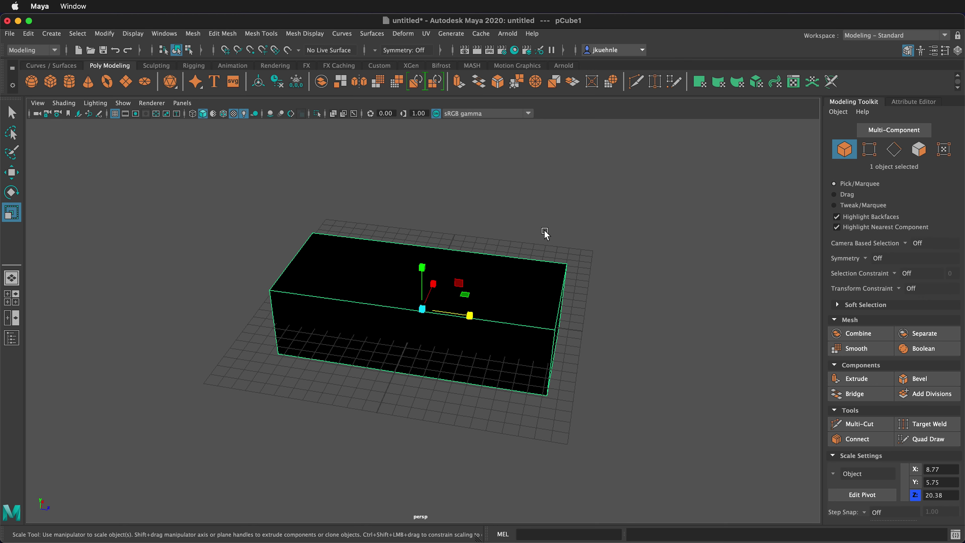
pyautogui.press('5')
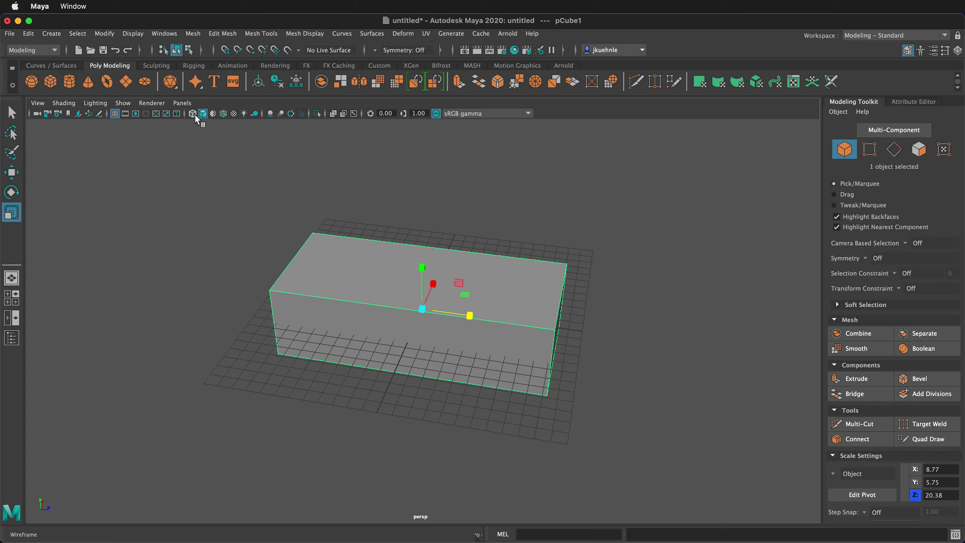
# - With the Outliner displayed, duplicate the cube twice and move the copies to about 17.29 and -16.35 in X
pyautogui.click(18, 340)
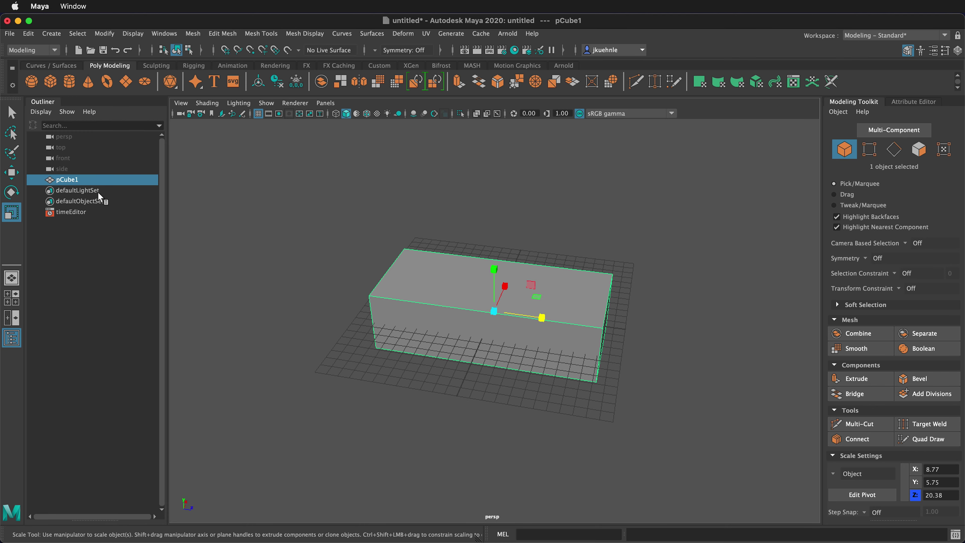
pyautogui.hotkey('ctrl', 'd')
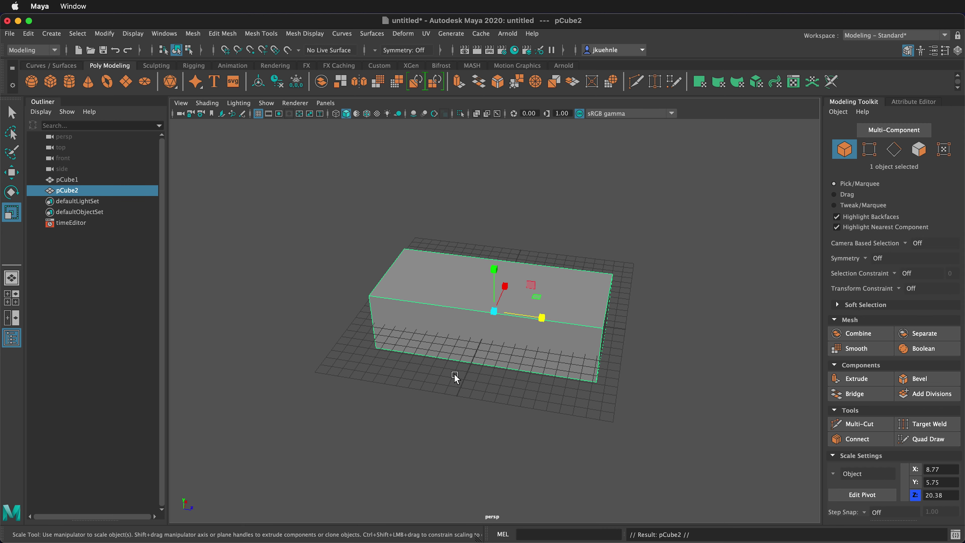
pyautogui.press('w')
pyautogui.moveTo(503, 297); pyautogui.dragTo(539, 214)
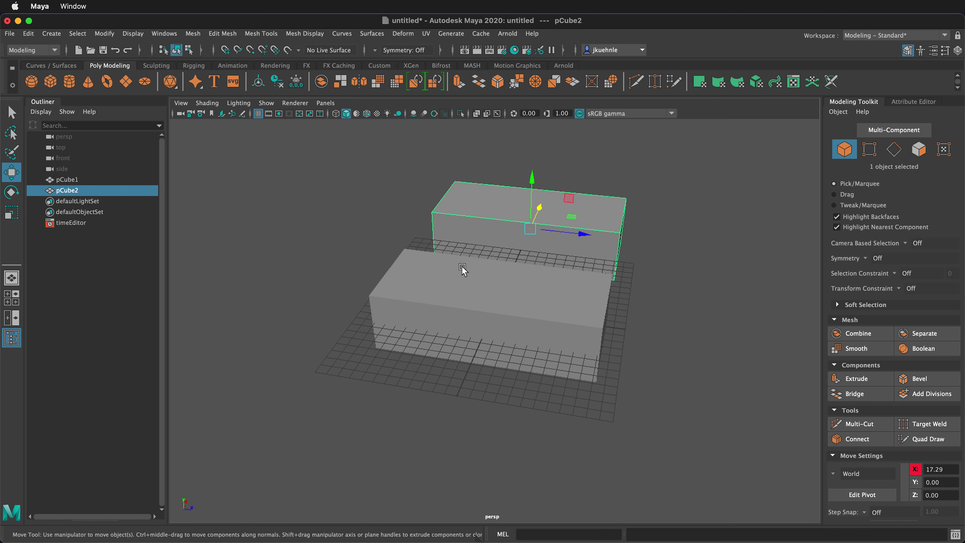
pyautogui.hotkey('ctrl', 'd')
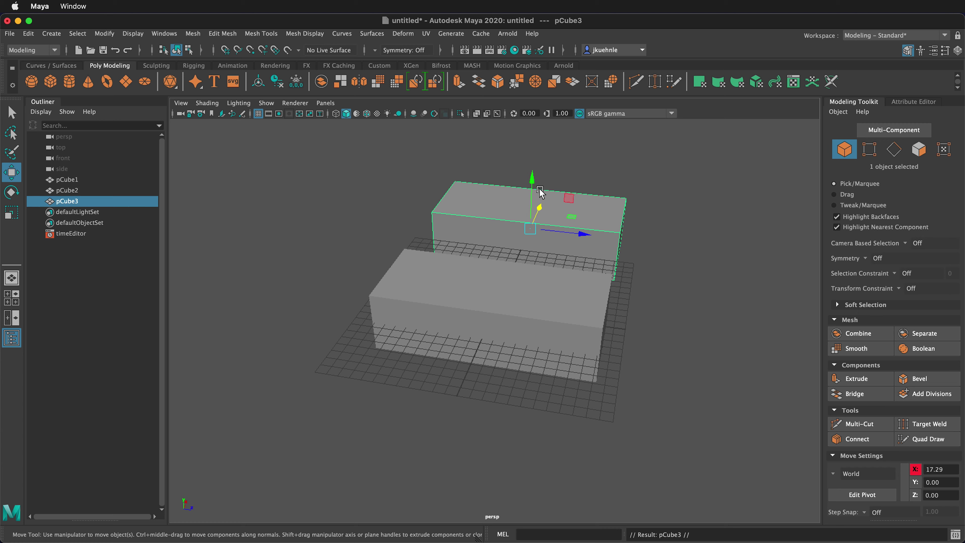
pyautogui.moveTo(539, 209); pyautogui.dragTo(487, 409)
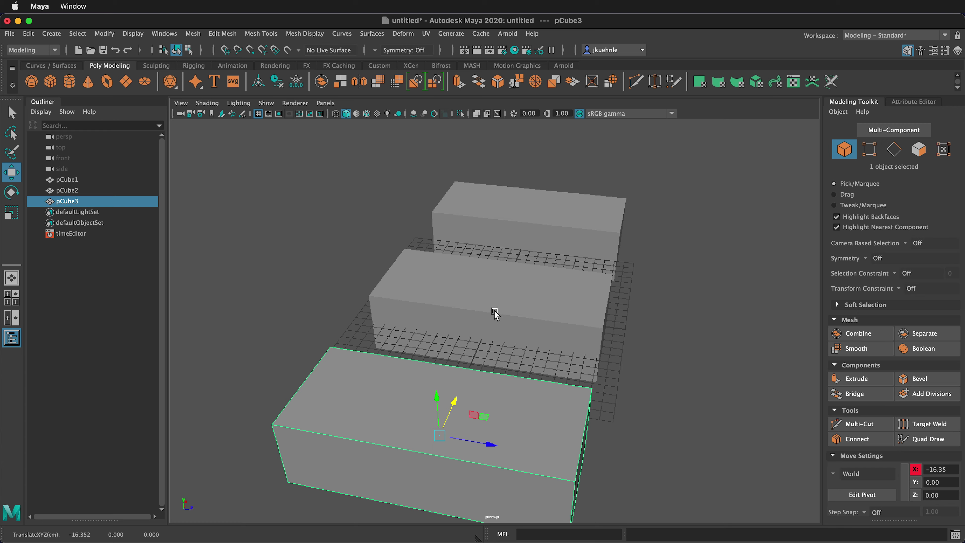
# - Duplicate all three cubes together and move the copies to about 24.55 in Z
pyautogui.keyDown('shift'); pyautogui.click(516, 307); pyautogui.keyUp('shift')
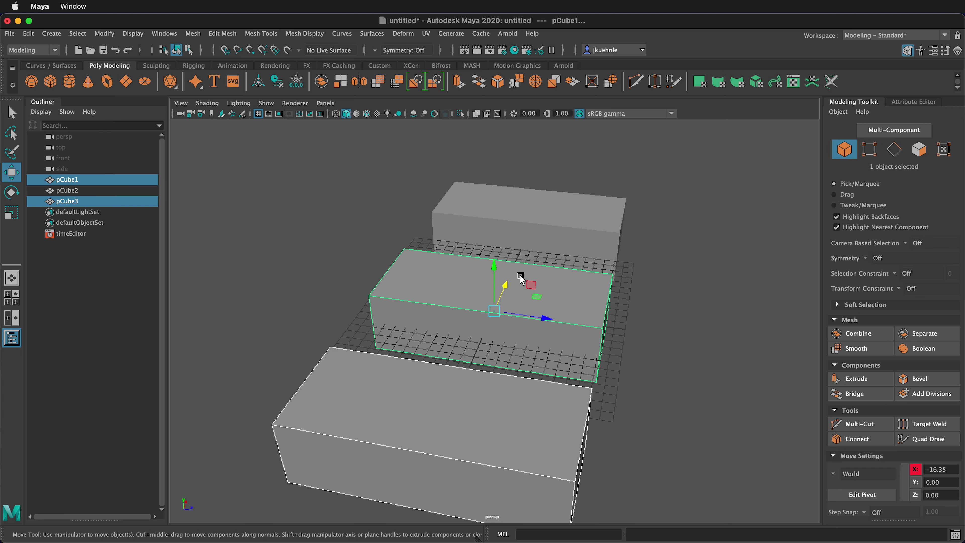
pyautogui.keyDown('shift'); pyautogui.click(534, 216); pyautogui.keyUp('shift')
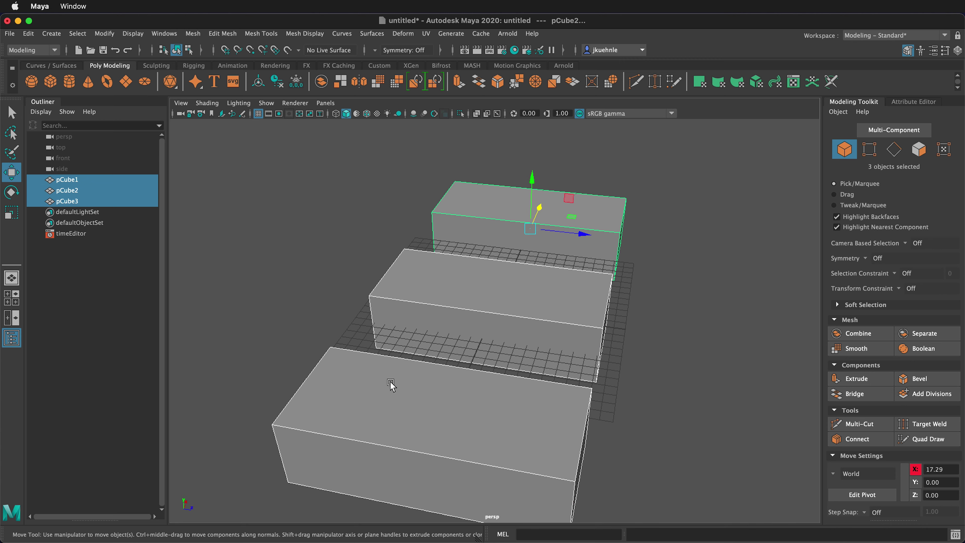
pyautogui.press('super+d')
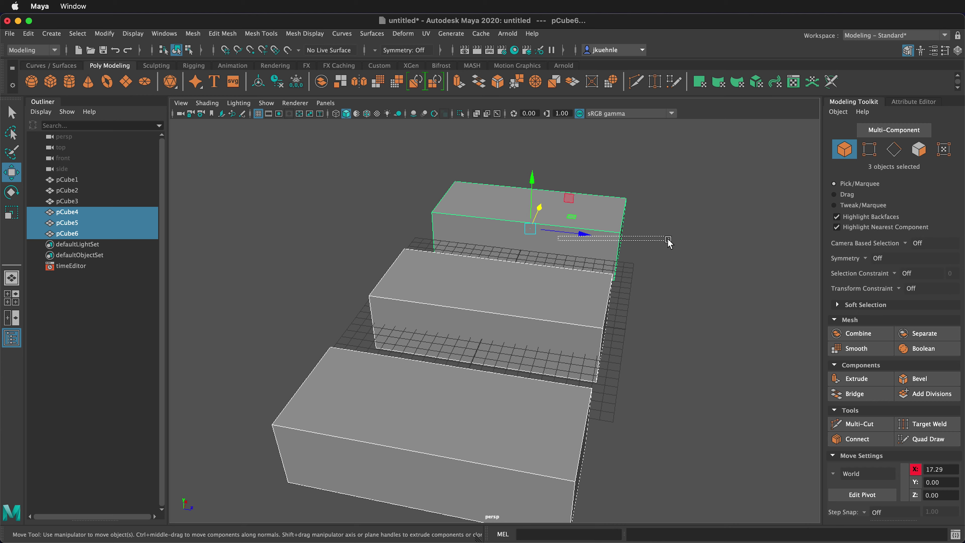
pyautogui.moveTo(558, 237); pyautogui.dragTo(775, 254)
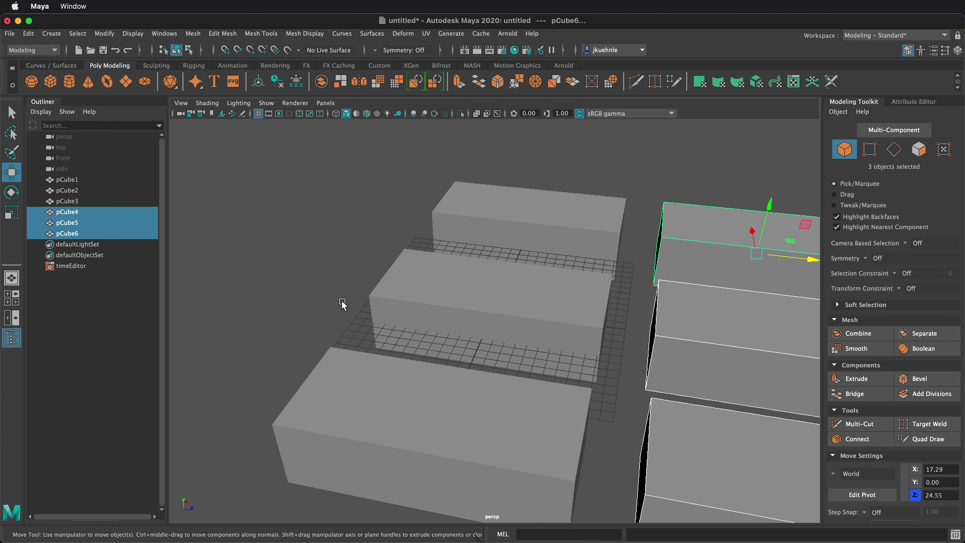
pyautogui.scroll(-5, 315, 324)
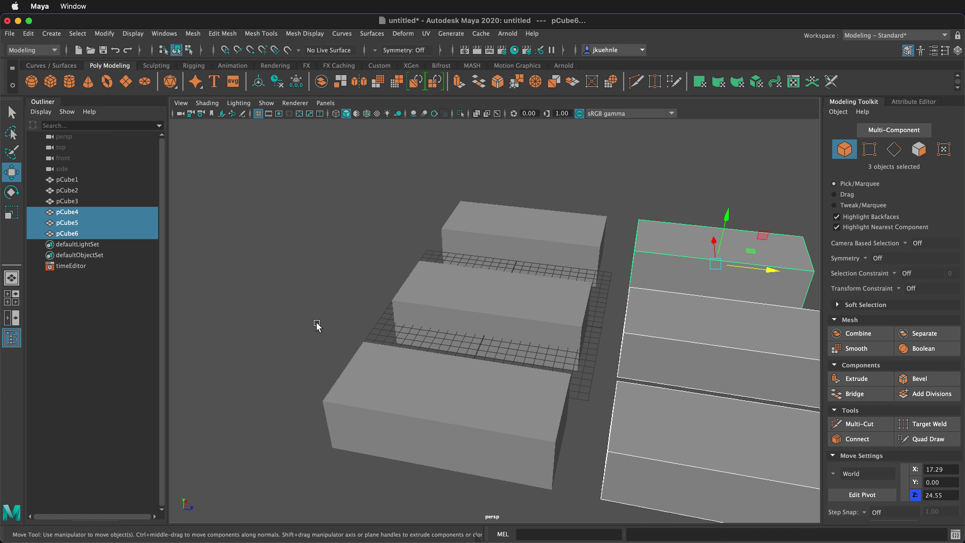
pyautogui.keyDown('alt'); pyautogui.moveTo(469, 371); pyautogui.dragTo(377, 360, button='middle'); pyautogui.keyUp('alt')
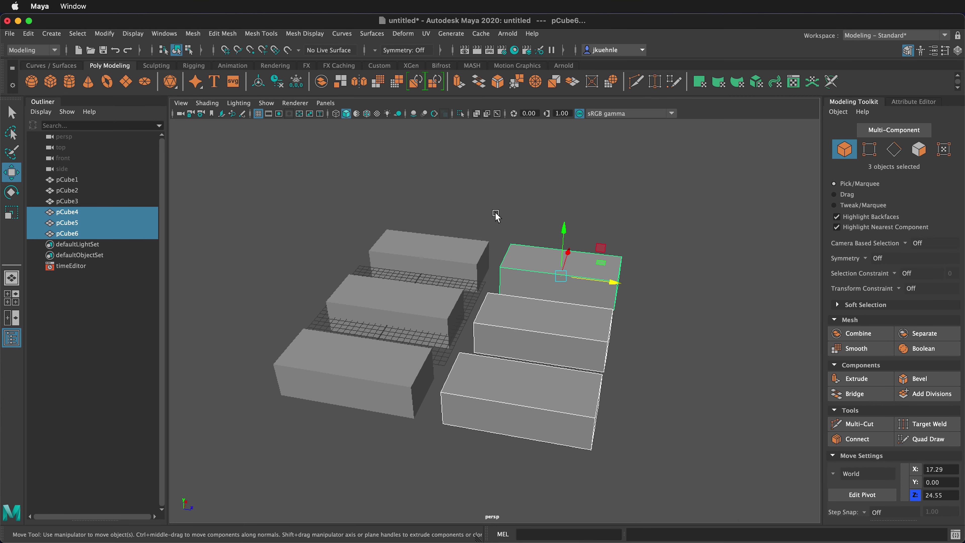
# - Group the three cubes of the second column and rename the group Cube_Group
pyautogui.click(492, 232)
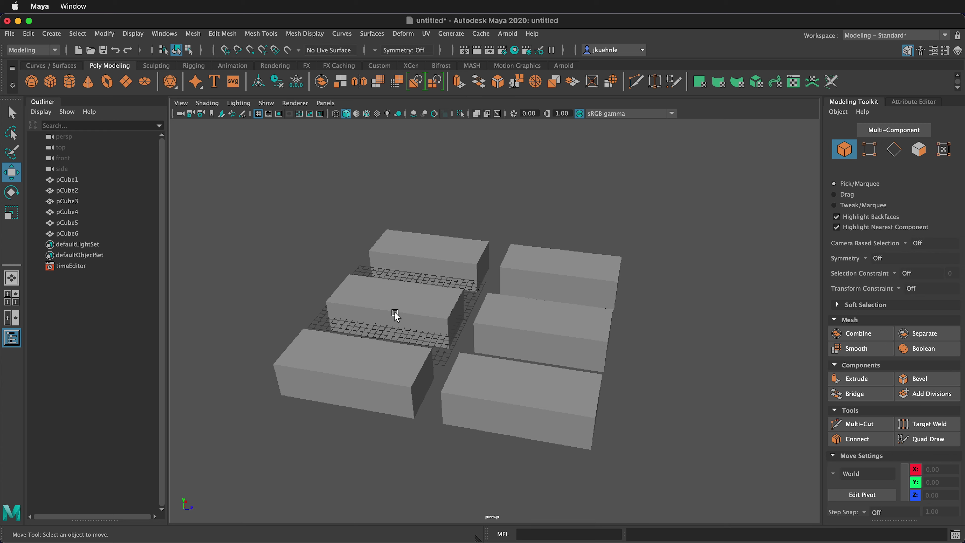
pyautogui.click(535, 267)
pyautogui.keyDown('shift'); pyautogui.click(518, 324); pyautogui.keyUp('shift')
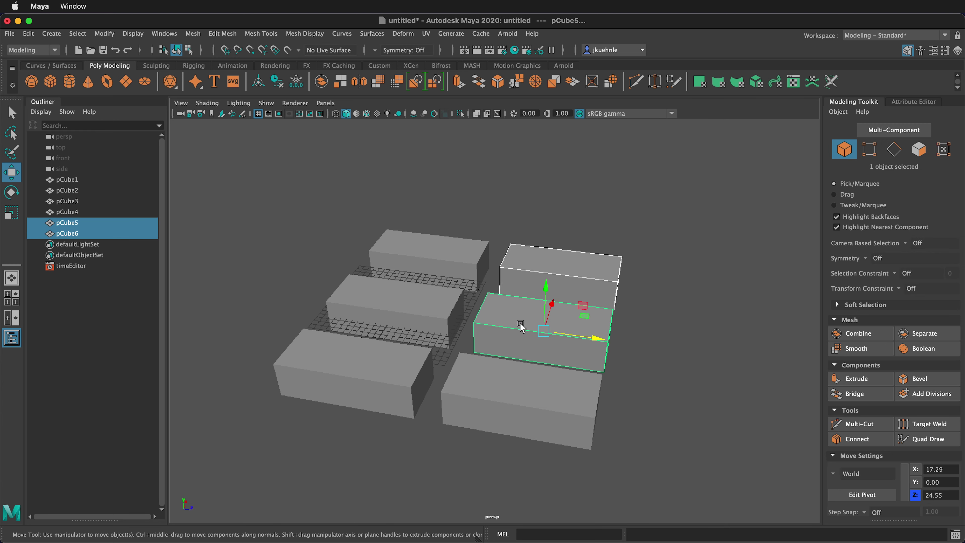
pyautogui.keyDown('shift'); pyautogui.click(509, 376); pyautogui.keyUp('shift')
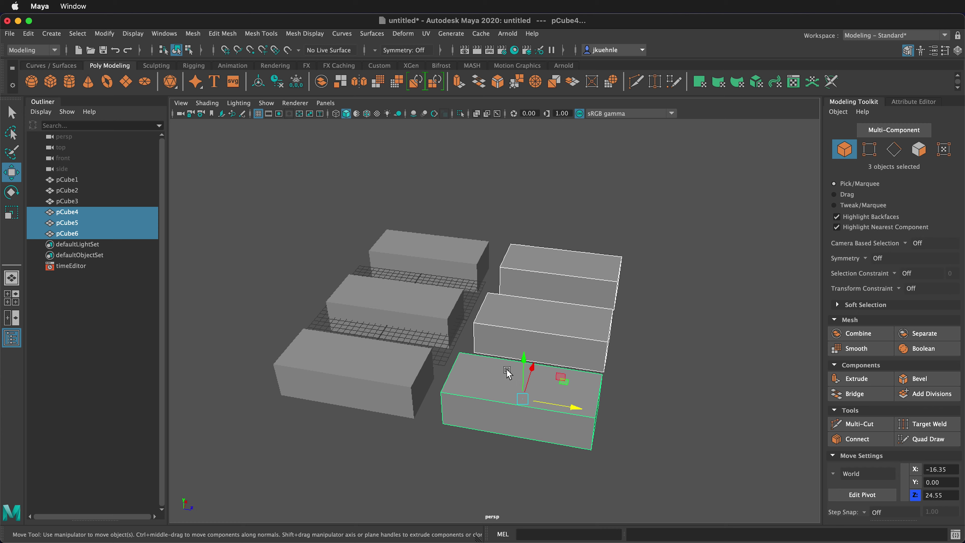
pyautogui.hotkey('ctrl', 'g')
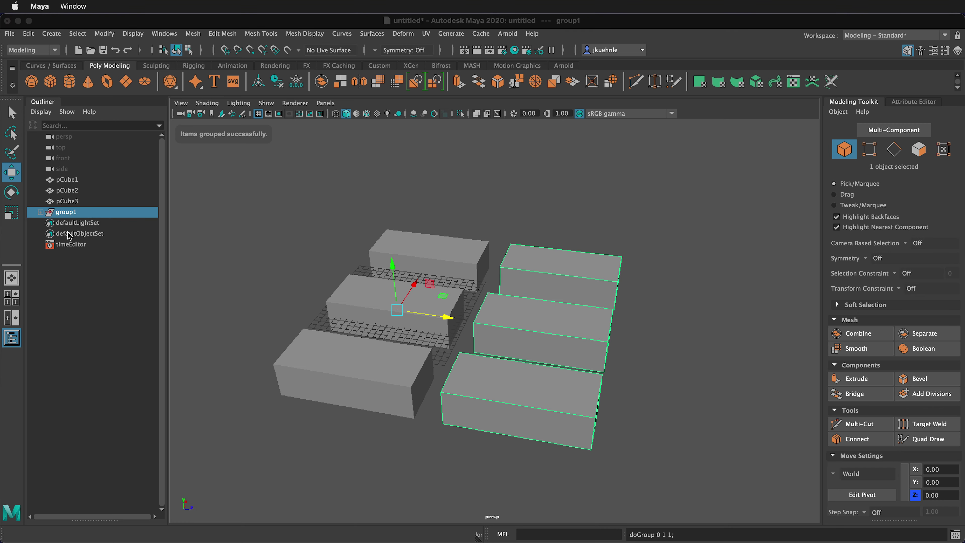
pyautogui.doubleClick(71, 214)
pyautogui.write('Cube_Group')
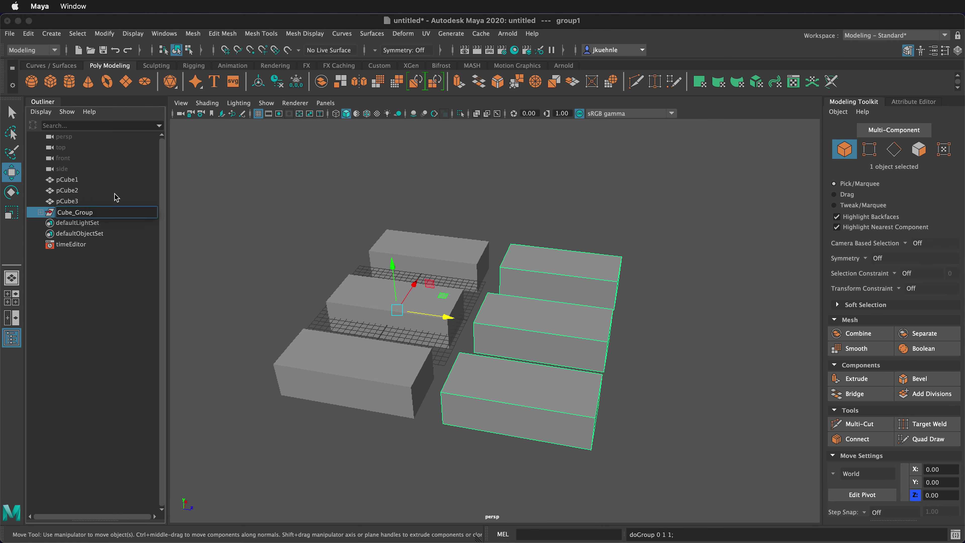
pyautogui.press('Return')
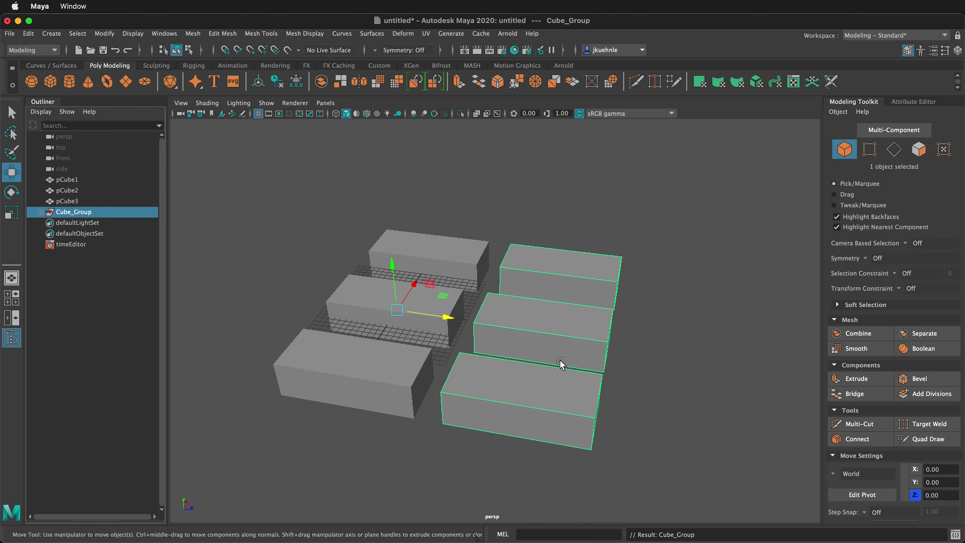
# - Rotate Cube_Group freely to about 28.3, 20.7 and 10.8 degrees, and clear the selection
pyautogui.press('e')
pyautogui.moveTo(424, 280); pyautogui.dragTo(374, 332)
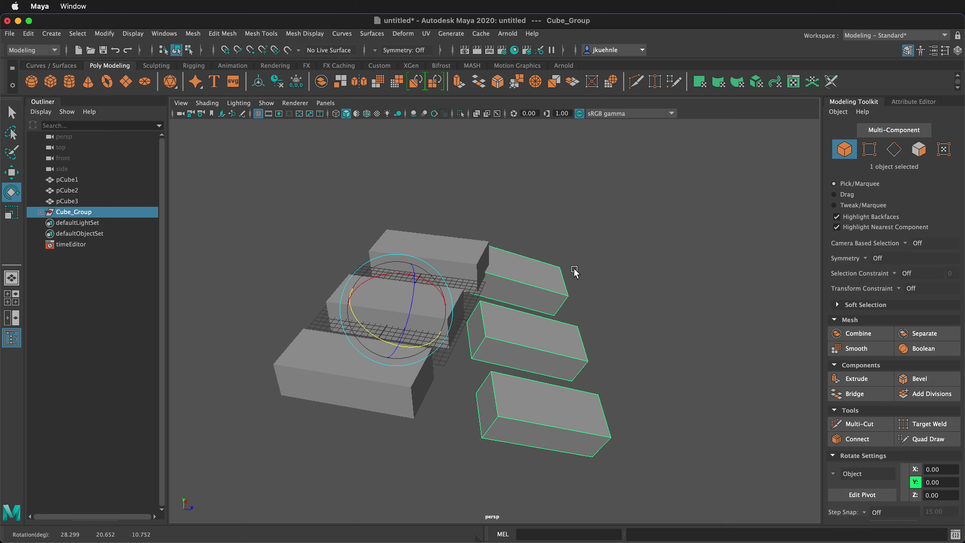
pyautogui.click(589, 280)
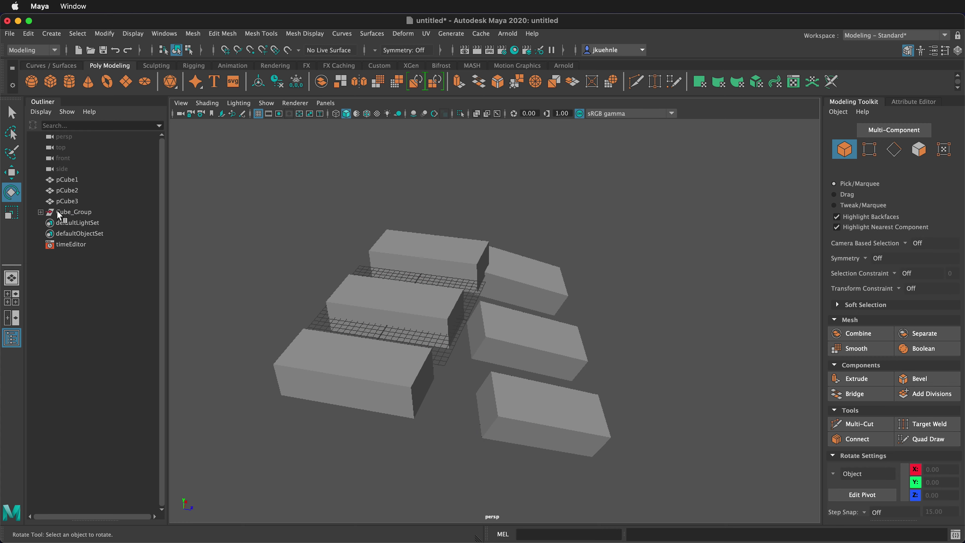
# - Select only the rearmost cube of Cube_Group in the perspective view
pyautogui.moveTo(57, 211); pyautogui.dragTo(423, 259)
pyautogui.click(538, 285)
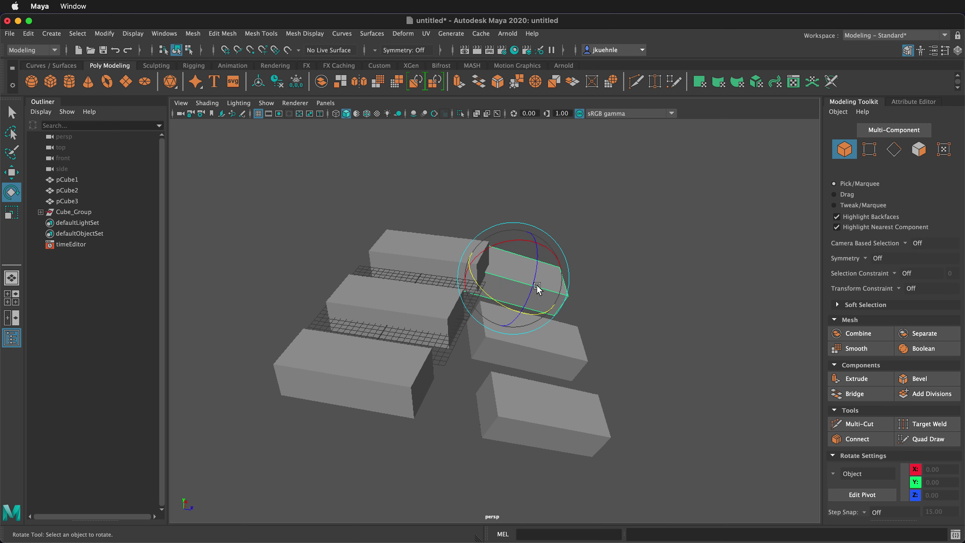
# - Rotate the three cubes of Cube_Group individually by about -73.35 degrees in Z, and rotate the whole group freely around its shared pivot
pyautogui.keyDown('shift'); pyautogui.click(547, 403); pyautogui.keyUp('shift')
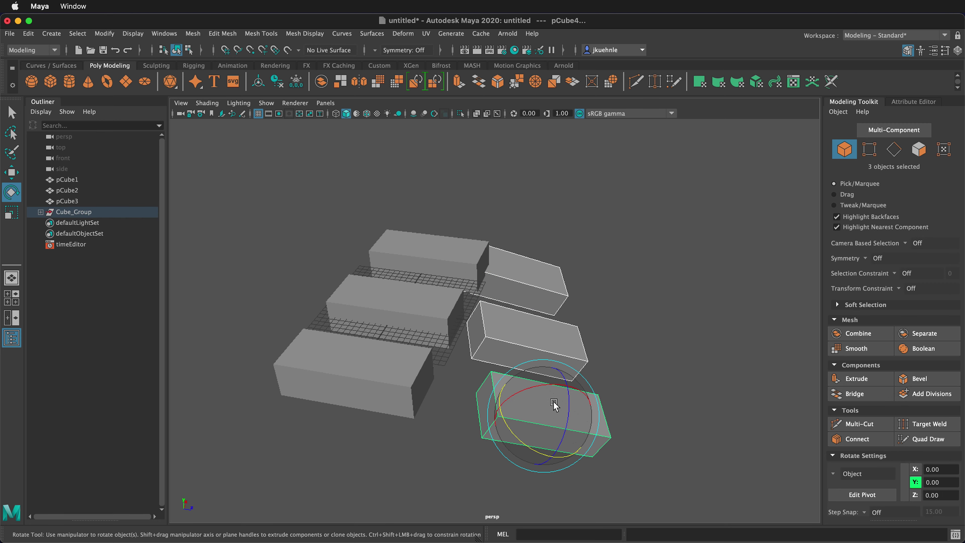
pyautogui.moveTo(565, 408); pyautogui.dragTo(545, 339)
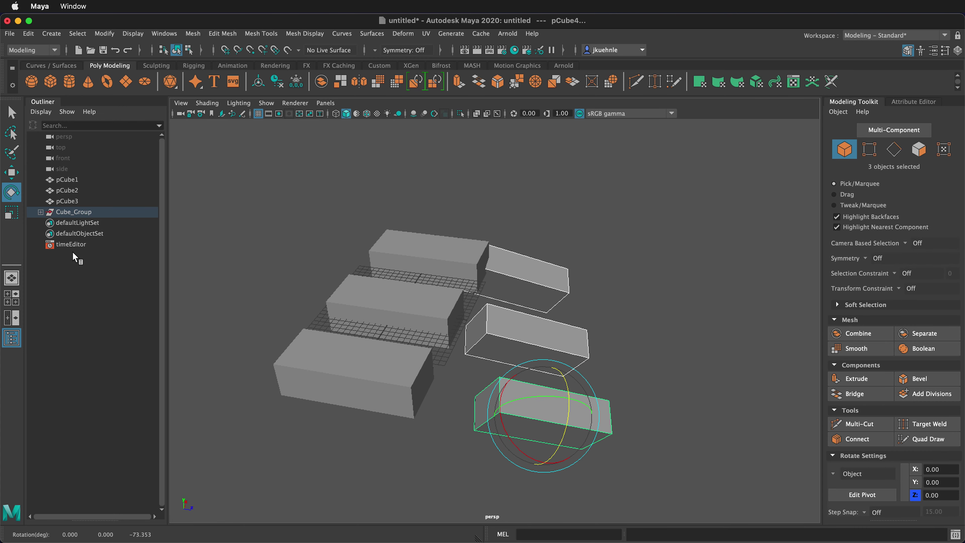
pyautogui.click(72, 214)
pyautogui.moveTo(439, 295); pyautogui.dragTo(417, 328)
pyautogui.press('w')
pyautogui.click(613, 300)
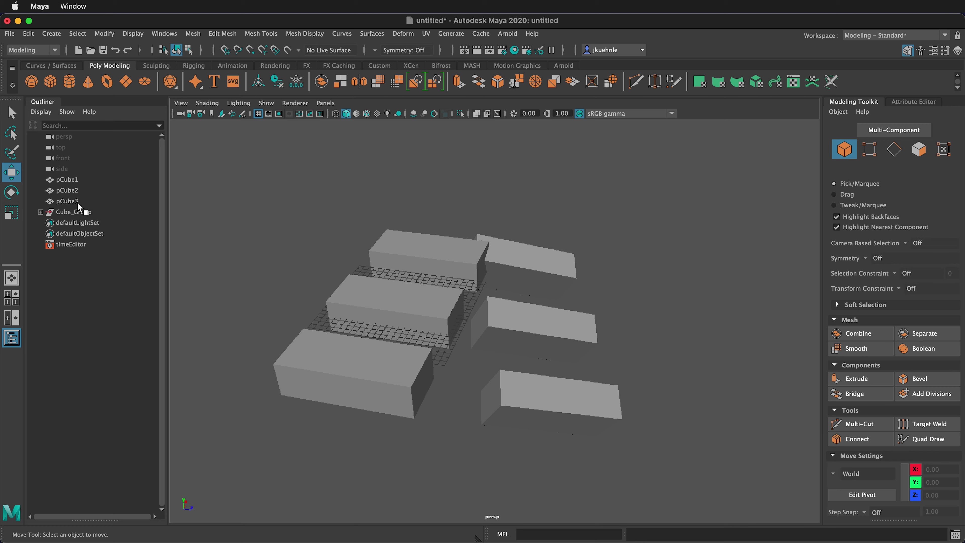
# - Parent pCube2 under pCube3 in the Outliner and expand pCube3
pyautogui.click(60, 200)
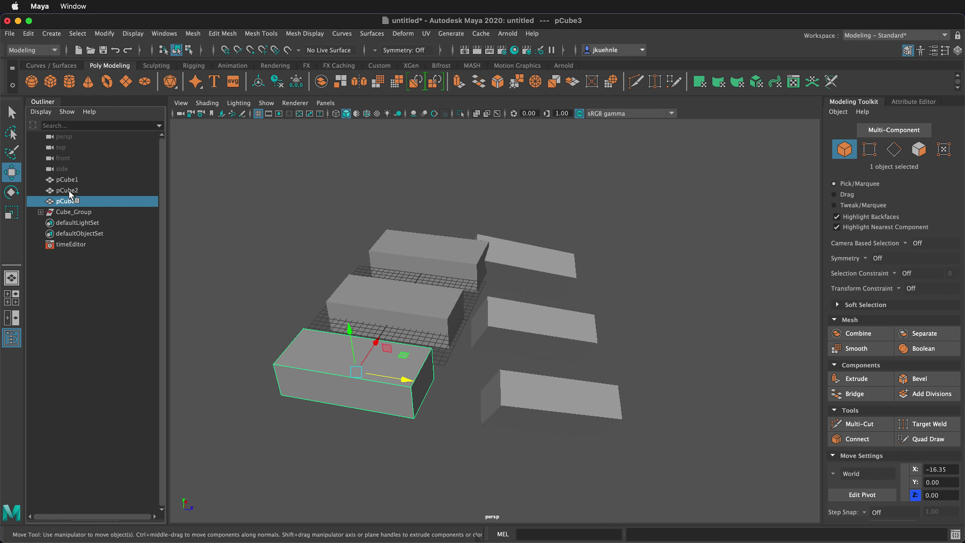
pyautogui.moveTo(69, 190); pyautogui.dragTo(68, 190)
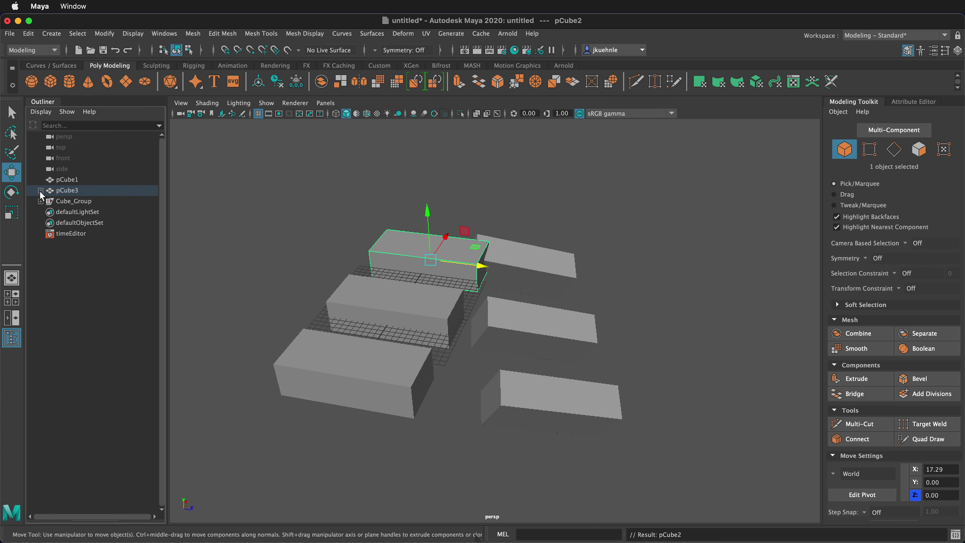
pyautogui.click(41, 190)
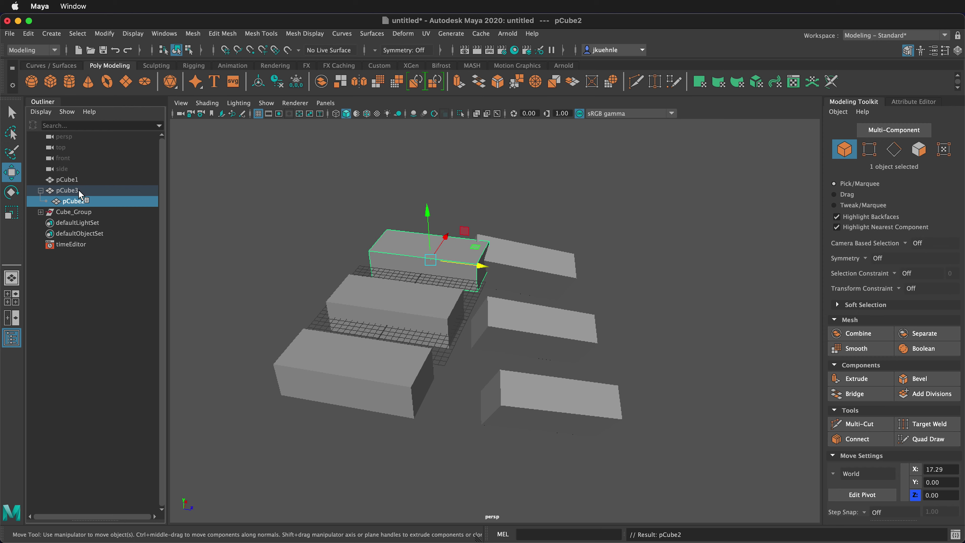
# - Parent pCube3 under pCube1 and expand the resulting hierarchy in the Outliner
pyautogui.click(69, 189)
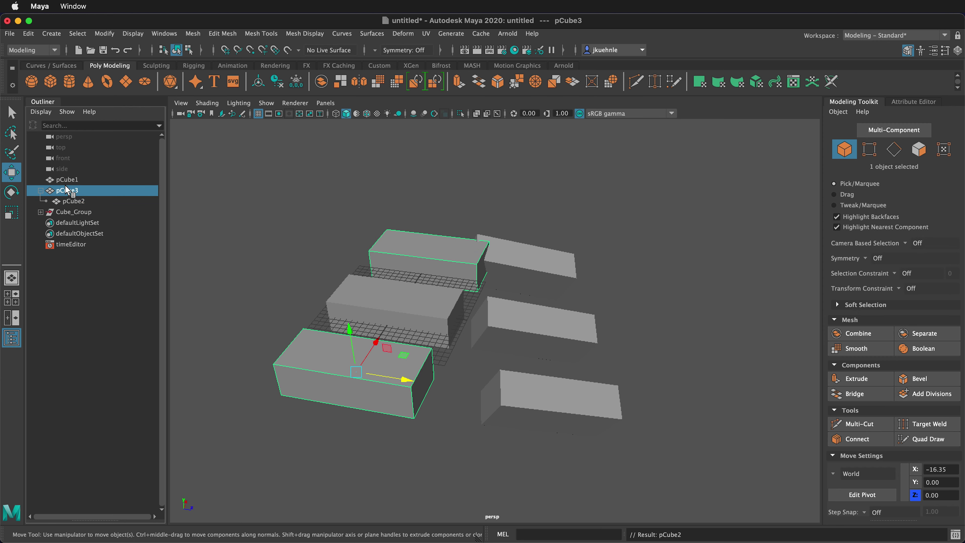
pyautogui.keyDown('ctrl'); pyautogui.click(75, 181); pyautogui.keyUp('ctrl')
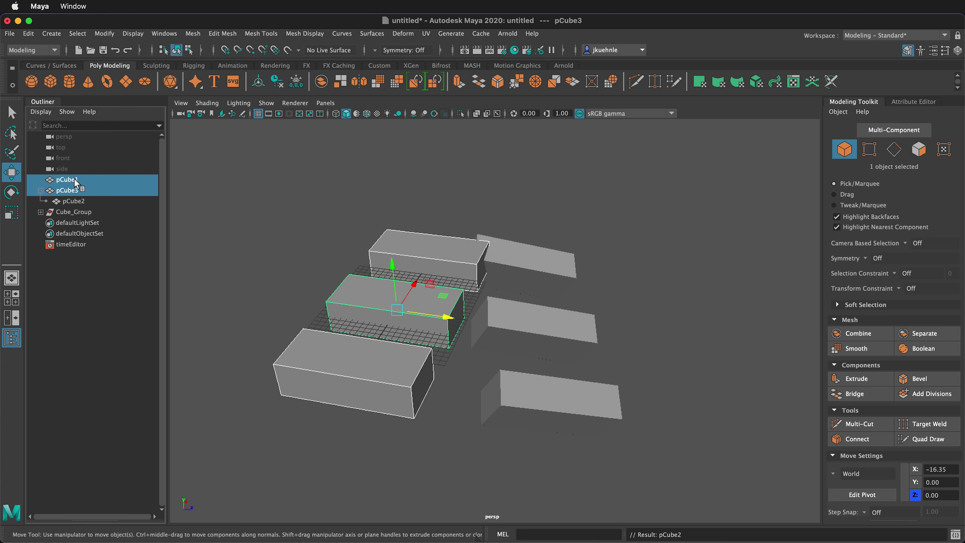
pyautogui.press('p')
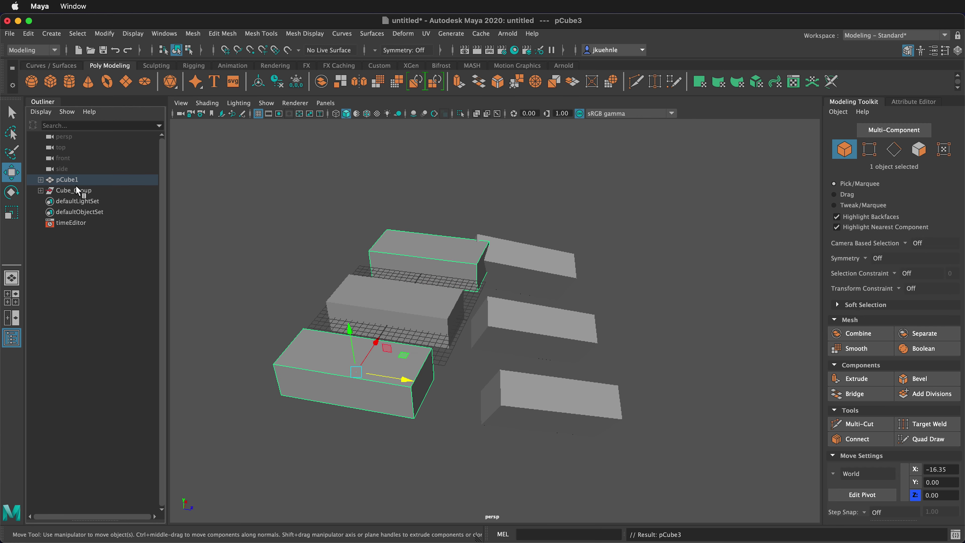
pyautogui.click(47, 190)
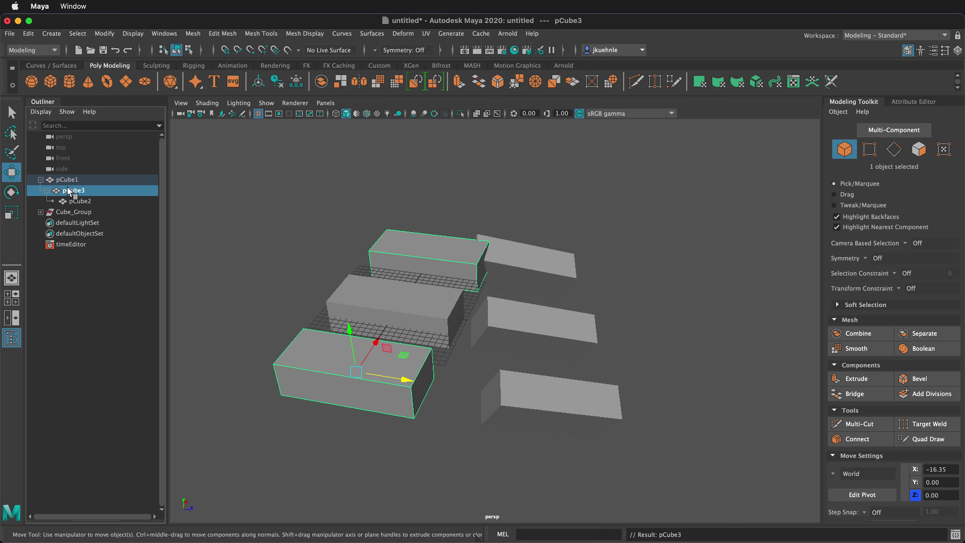
# - Select pCube2 and walk the selection up the hierarchy through pCube3 to pCube1
pyautogui.click(91, 201)
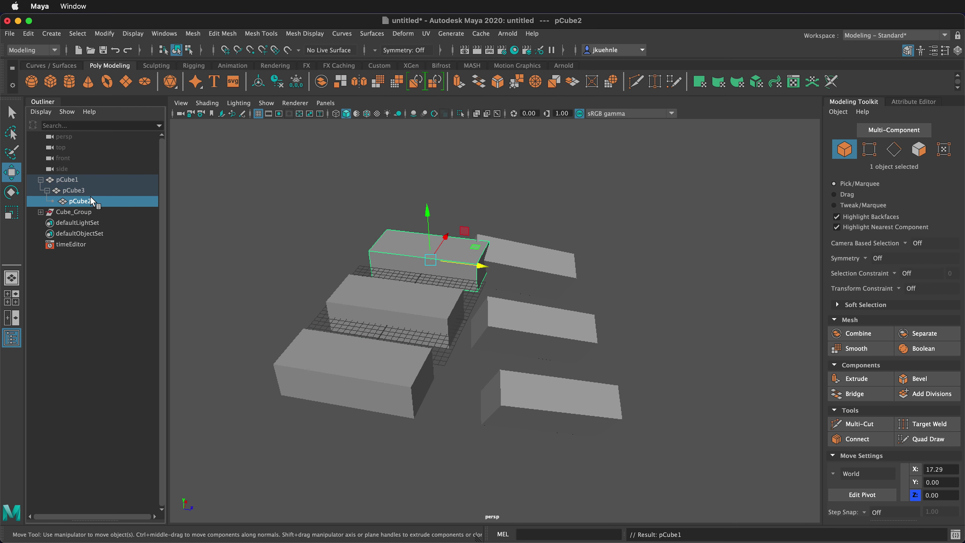
pyautogui.press('Up')
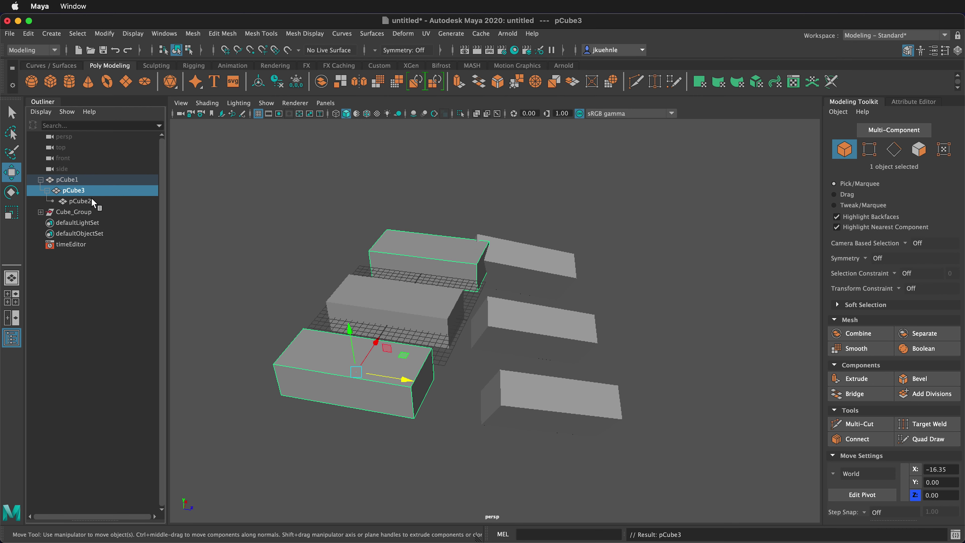
pyautogui.press('Up')
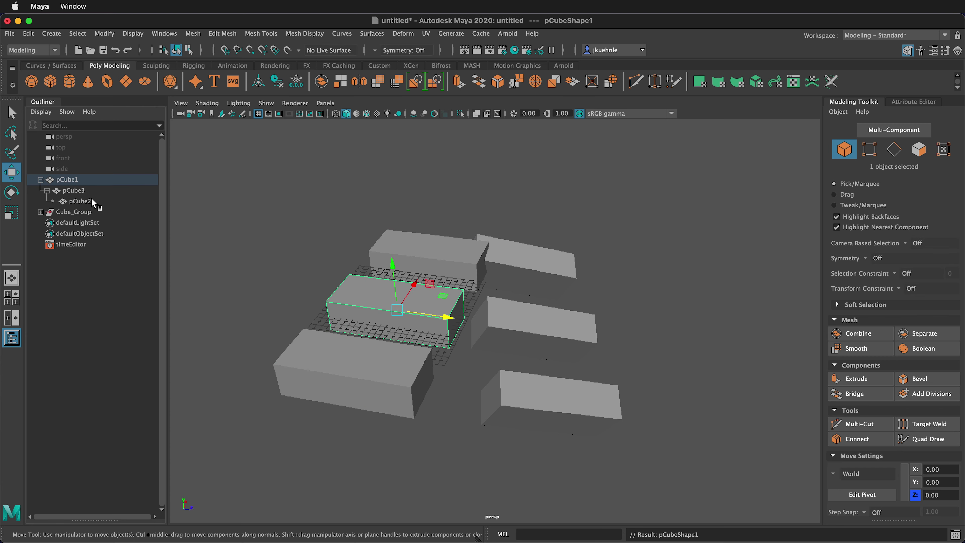
# - Rotate pCube2, pCube3 and pCube1 freely one after another, from the lowest child up to the top parent
pyautogui.click(92, 199)
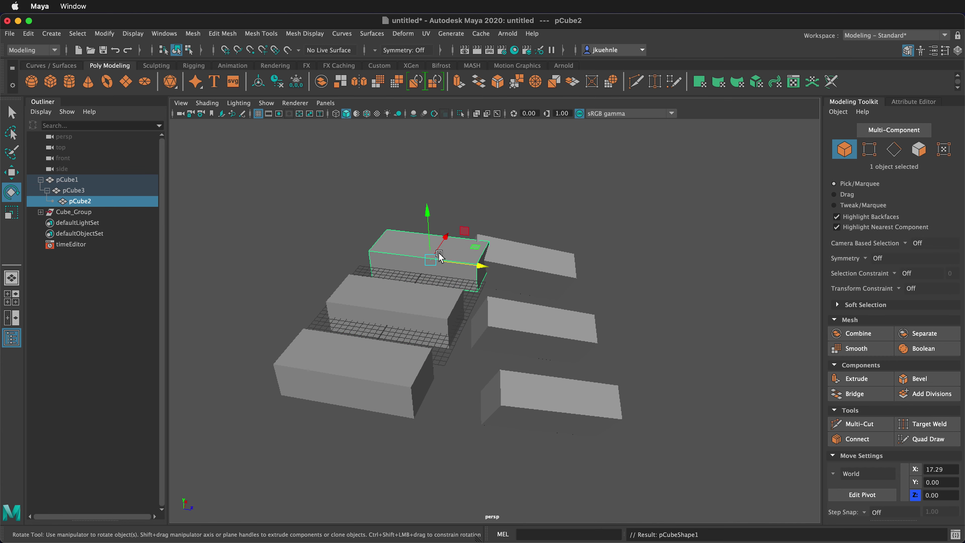
pyautogui.press('e')
pyautogui.moveTo(471, 243); pyautogui.dragTo(411, 231)
pyautogui.click(75, 190)
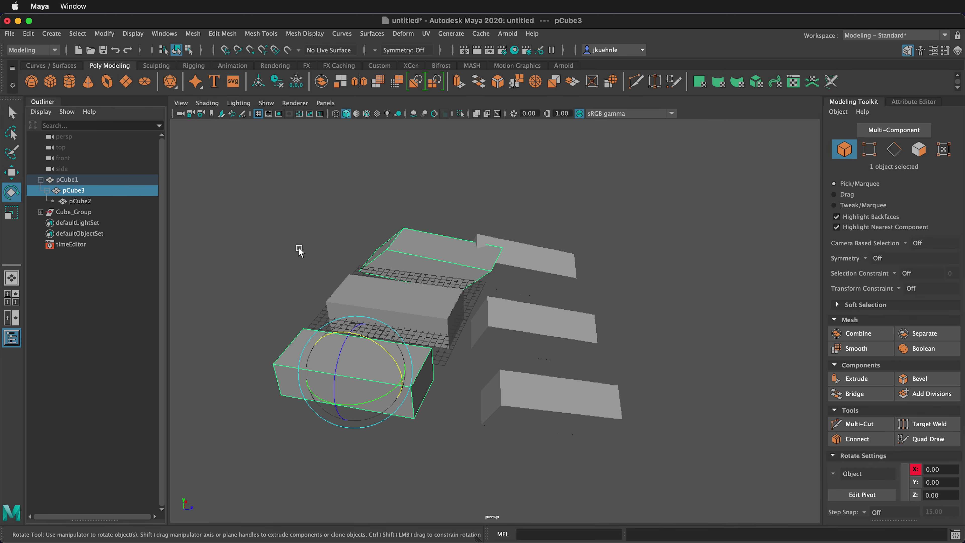
pyautogui.moveTo(382, 367); pyautogui.dragTo(344, 331)
pyautogui.click(84, 179)
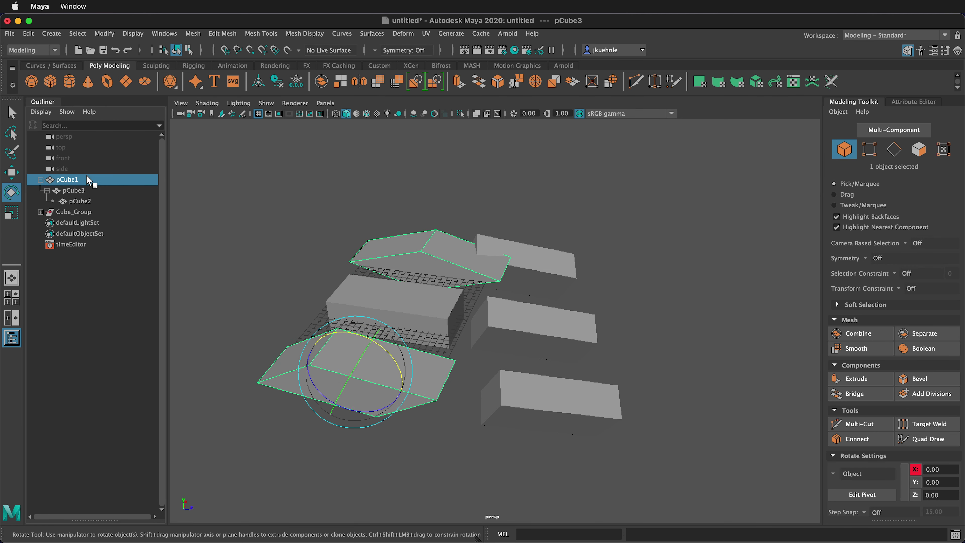
pyautogui.moveTo(433, 290); pyautogui.dragTo(245, 252)
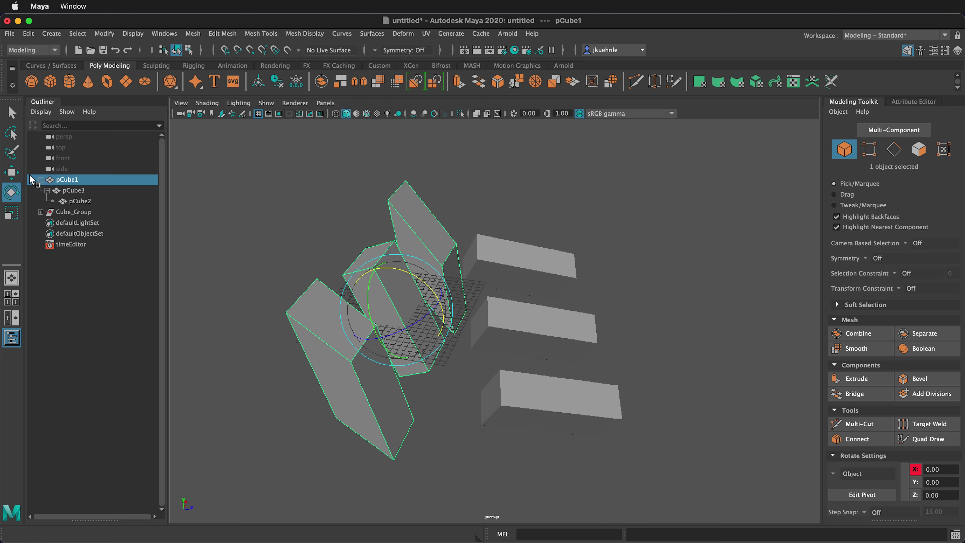
# - Collapse pCube1 in the Outliner and delete it together with its child cubes
pyautogui.click(41, 180)
pyautogui.press('q')
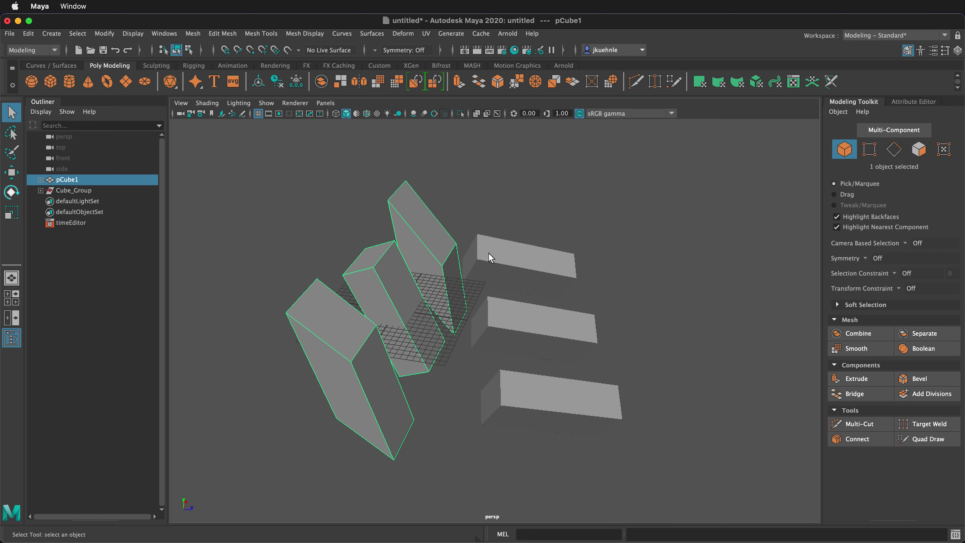
pyautogui.press('Delete')
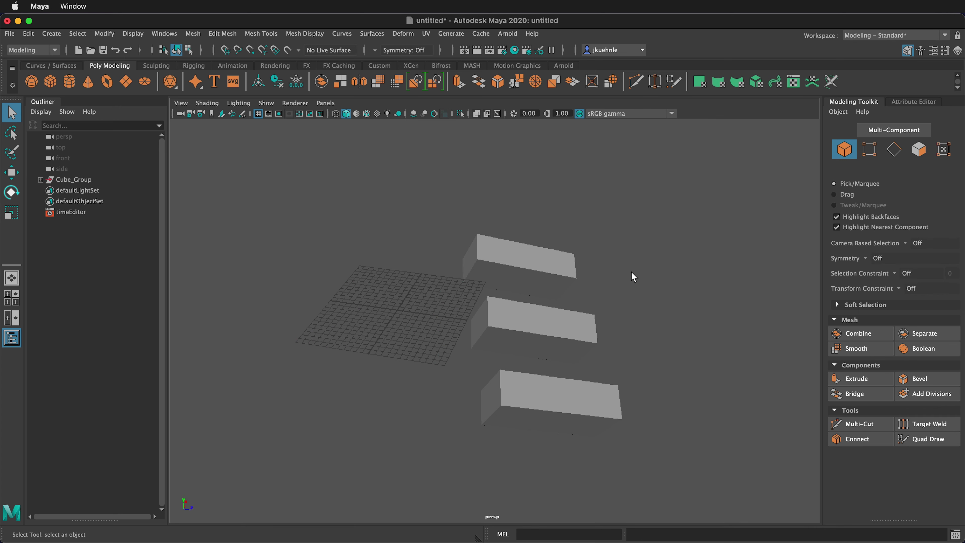
# - Delete the three cubes of Cube_Group one by one in the perspective view, keeping the empty group
pyautogui.click(541, 268)
pyautogui.press('Delete')
pyautogui.click(547, 332)
pyautogui.press('Delete')
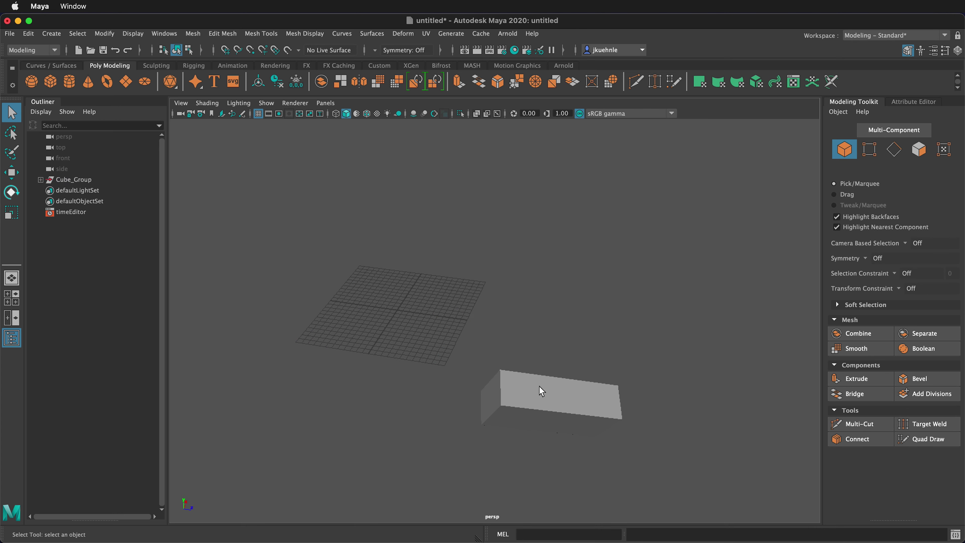
pyautogui.click(541, 390)
pyautogui.press('Delete')
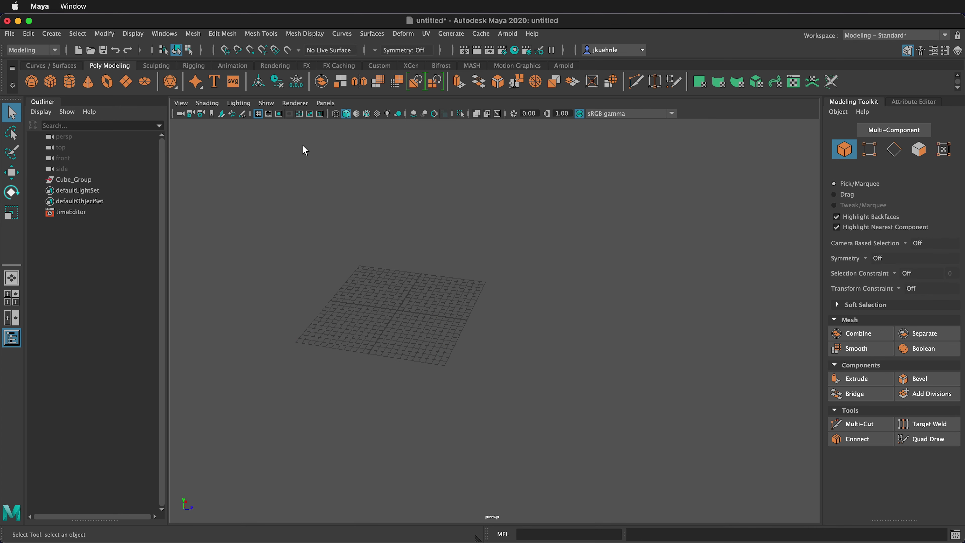
# - Create a polygon cube at the origin and show its attributes in the Attribute Editor
pyautogui.click(53, 79)
pyautogui.press('f')
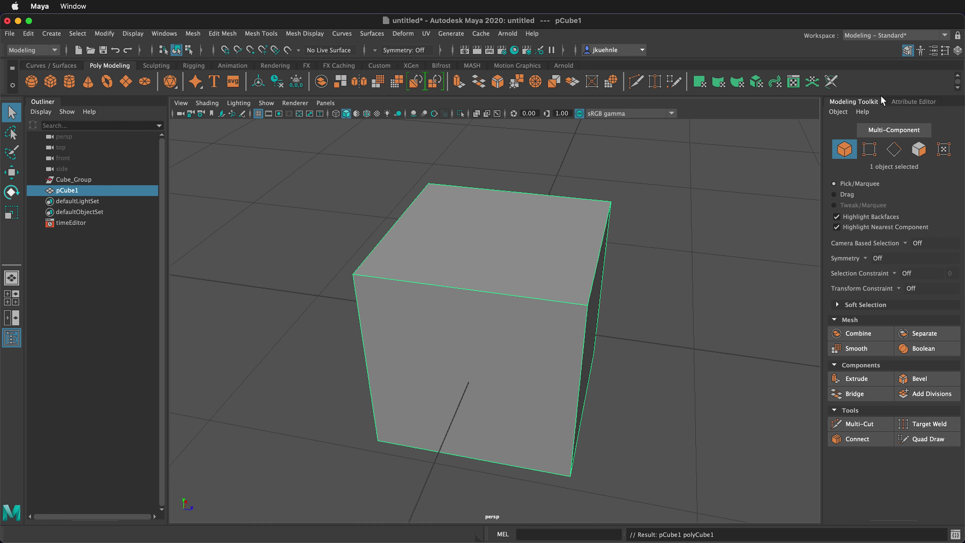
pyautogui.click(916, 106)
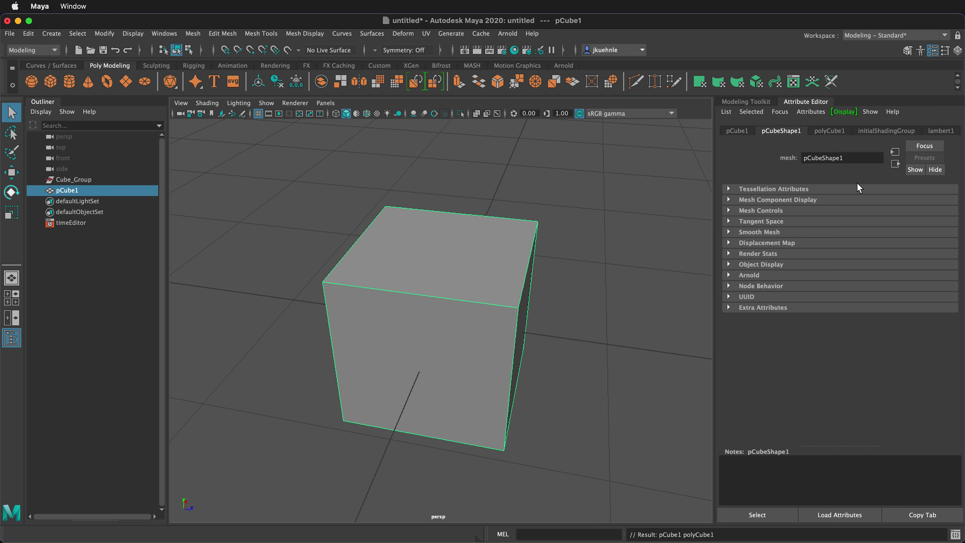
# - Rename the new polygon cube my_Cube in the Outliner
pyautogui.doubleClick(72, 190)
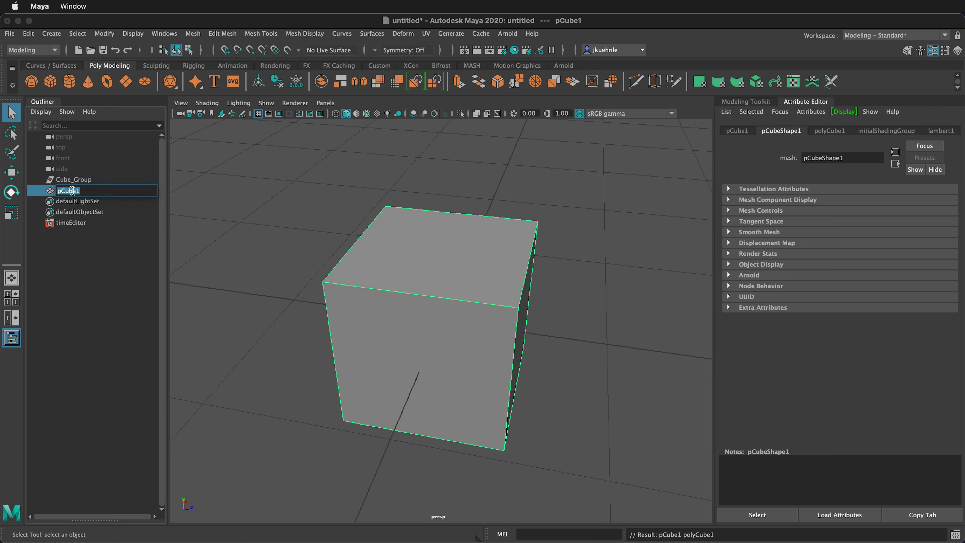
pyautogui.write('my_Cube')
pyautogui.press('Return')
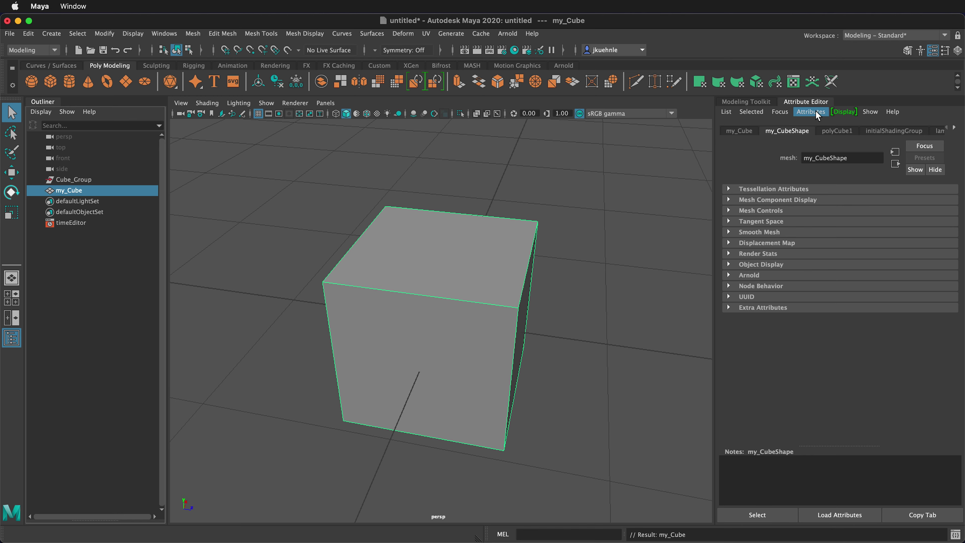
# - Set my_Cube's width, height and depth to about 14.71, 12.26 and 11.28, and the matching subdivisions to 4, 5 and 4
pyautogui.click(828, 130)
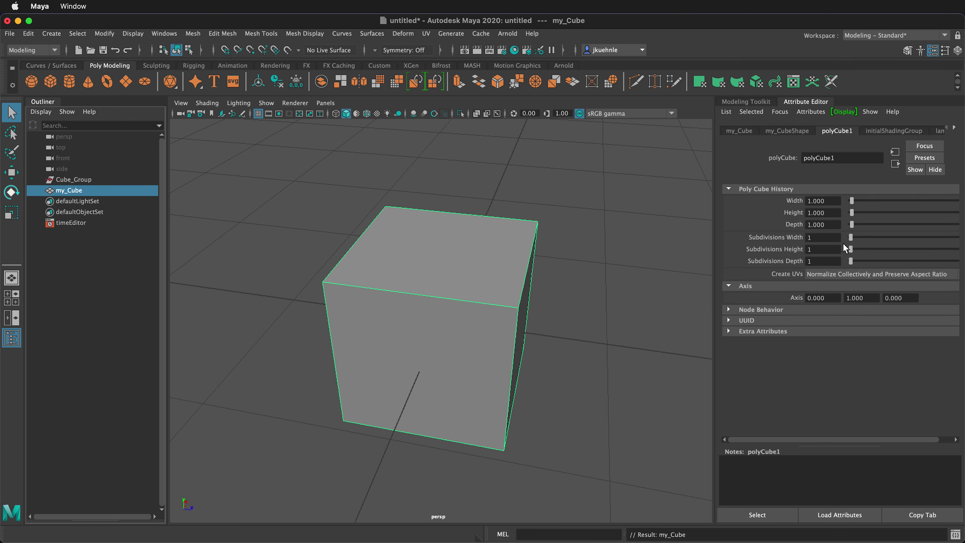
pyautogui.moveTo(851, 200); pyautogui.dragTo(862, 224)
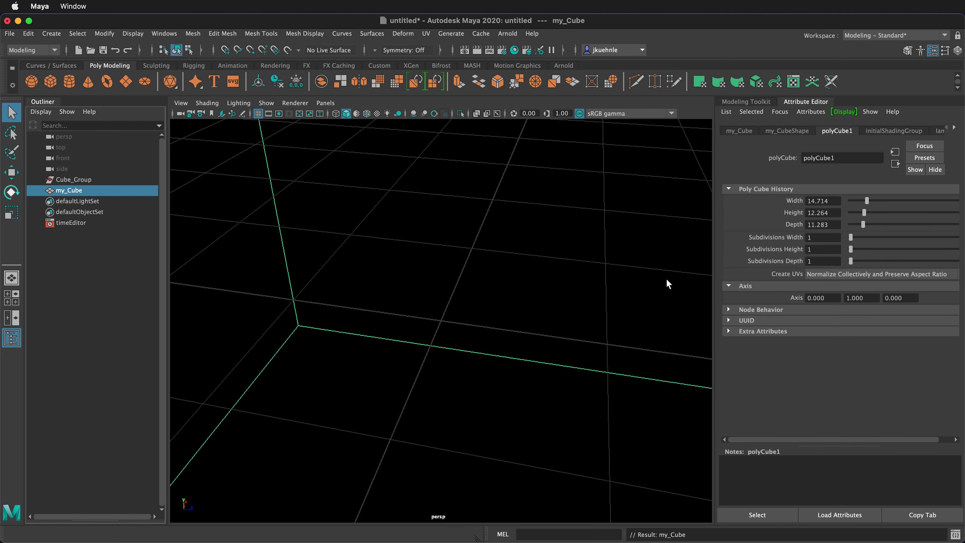
pyautogui.press('f')
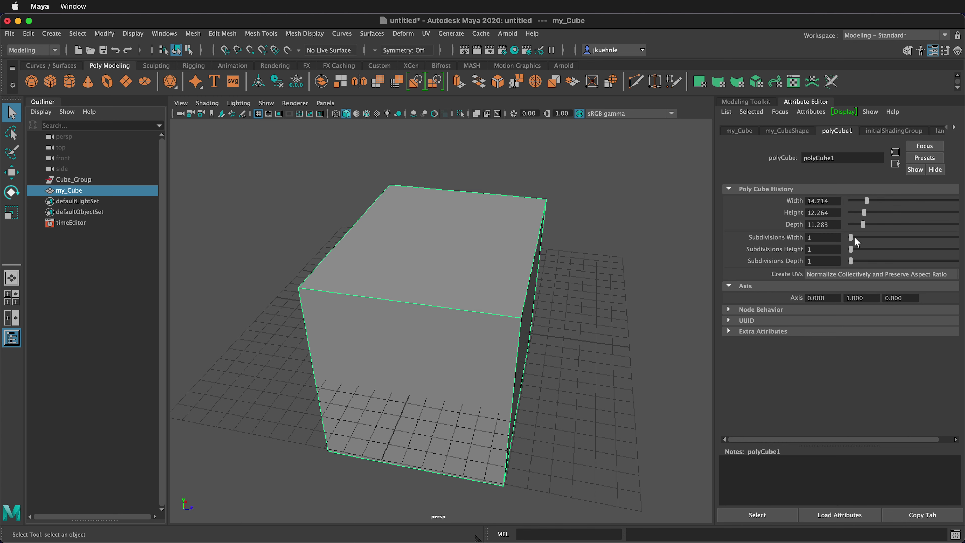
pyautogui.moveTo(850, 236); pyautogui.dragTo(857, 261)
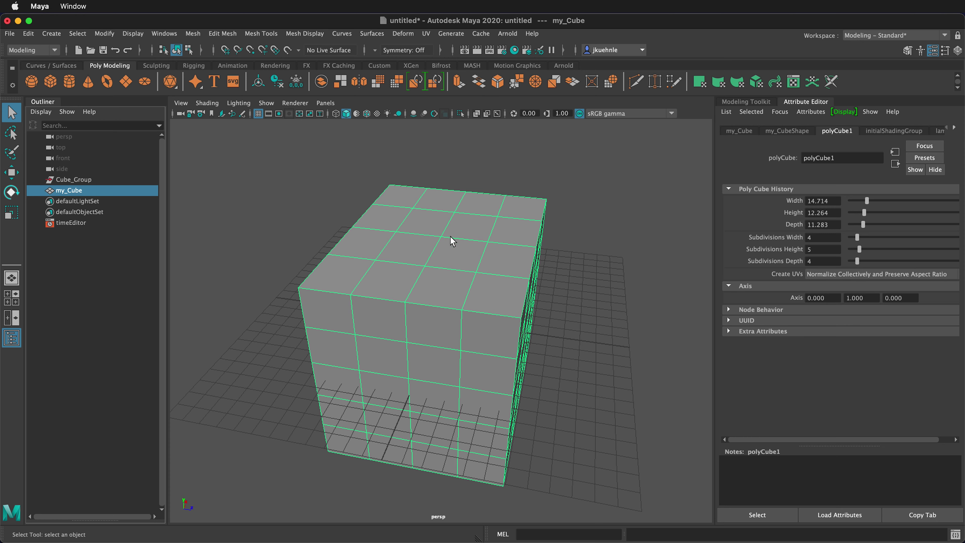
pyautogui.keyDown('alt'); pyautogui.moveTo(495, 262); pyautogui.dragTo(460, 247); pyautogui.keyUp('alt')
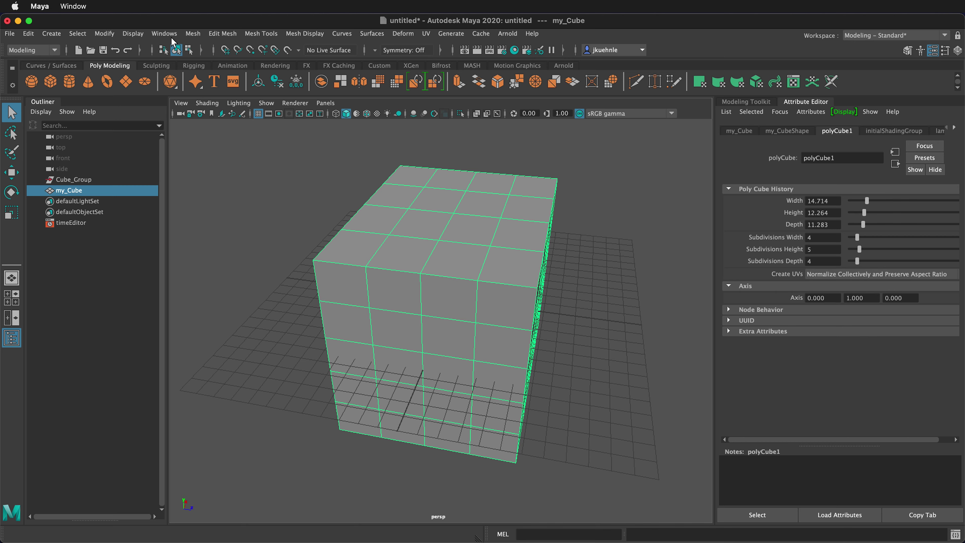
# - Toggle my_Cube between object and vertex selection, and switch its component selection to edges
pyautogui.click(177, 51)
pyautogui.click(189, 50)
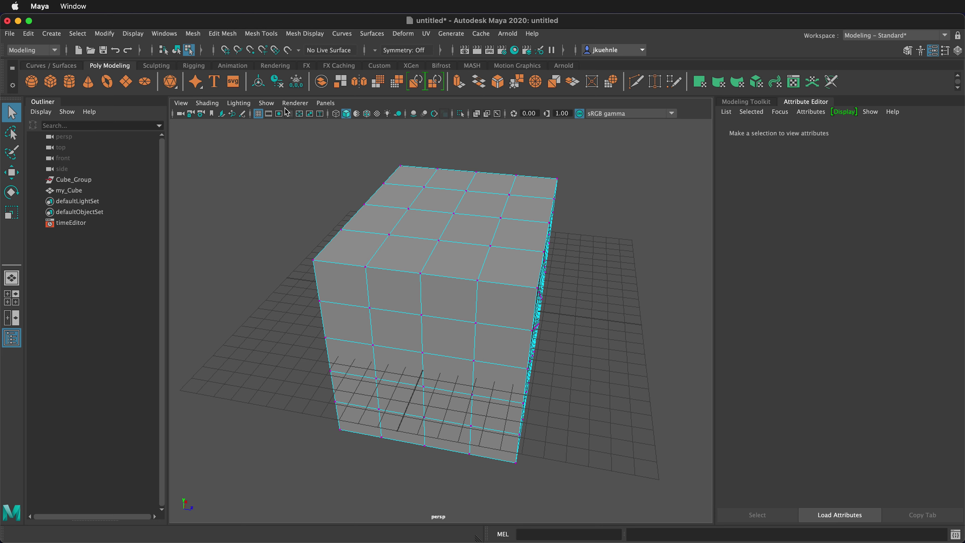
pyautogui.press('F8')
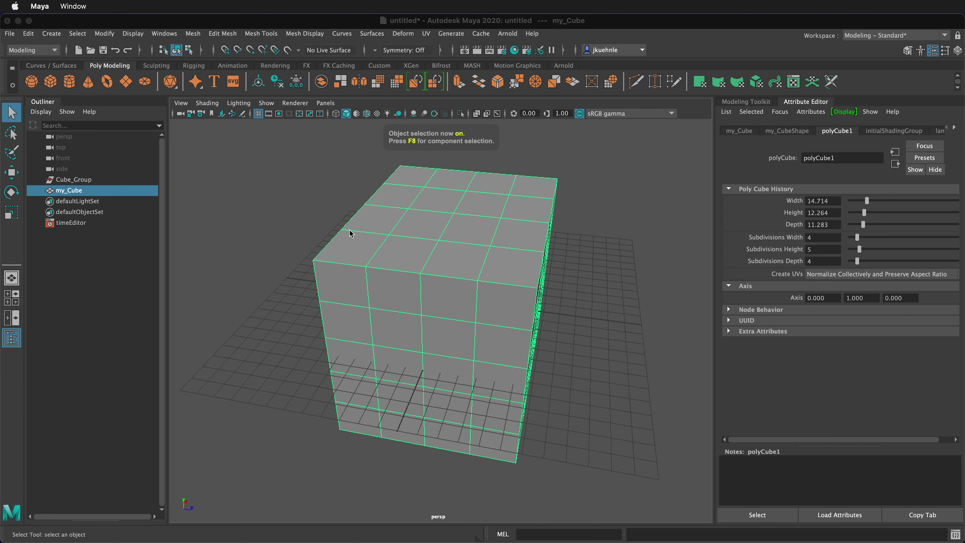
pyautogui.press('F8')
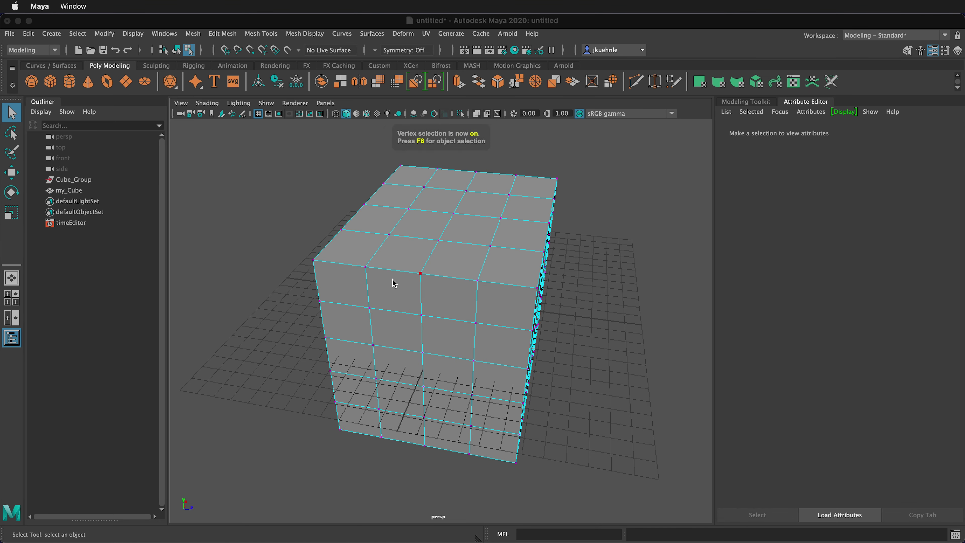
pyautogui.click(417, 259)
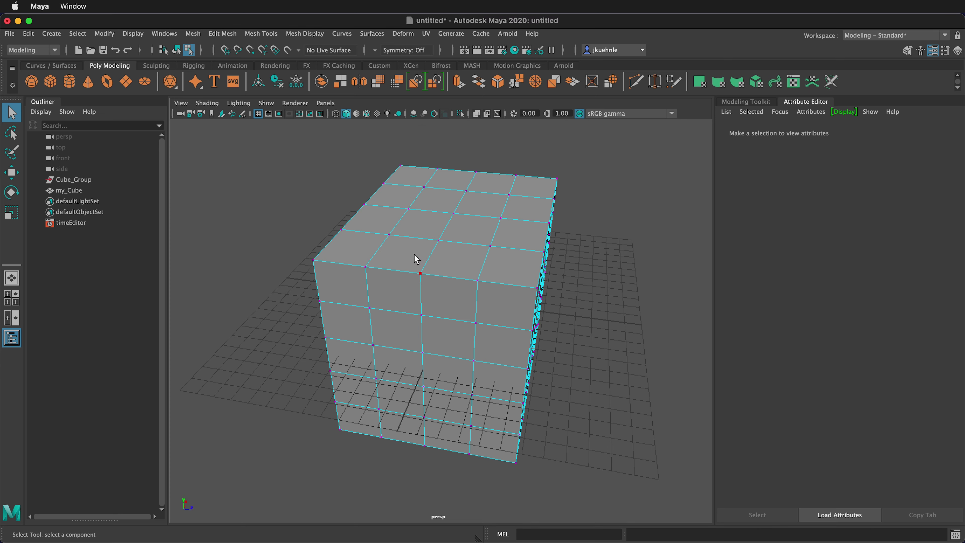
pyautogui.press('F10')
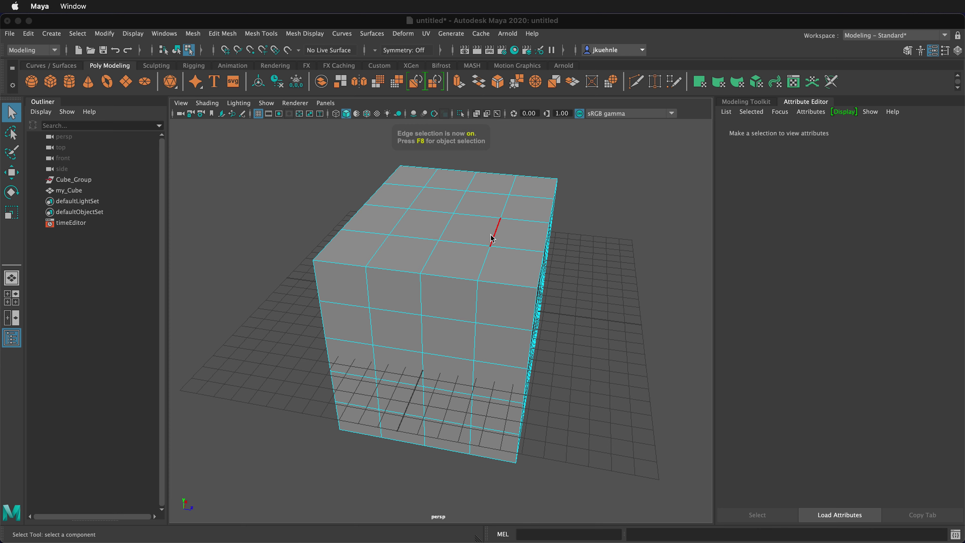
# - Switch my_Cube's component selection from edges to faces, and return the cube to object selection
pyautogui.click(472, 270)
pyautogui.press('F11')
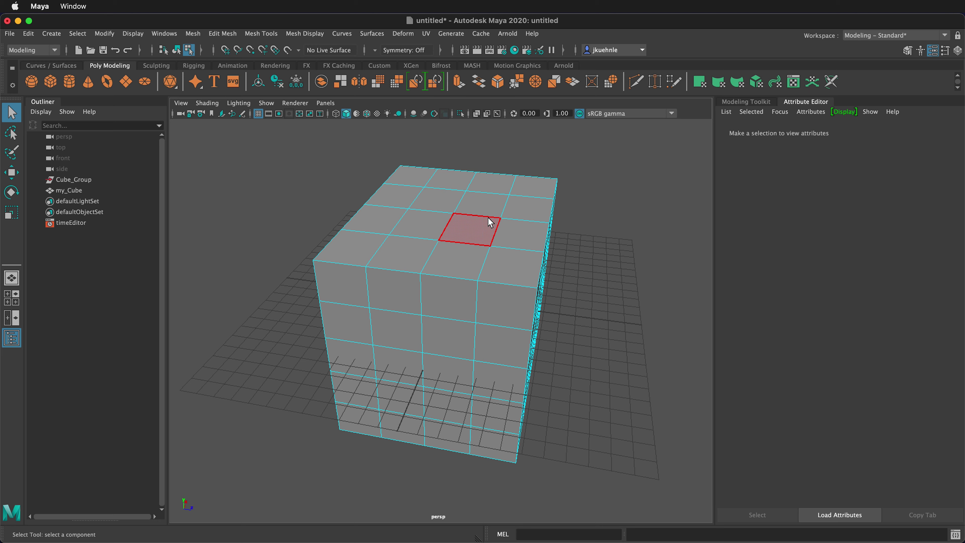
pyautogui.press('F8')
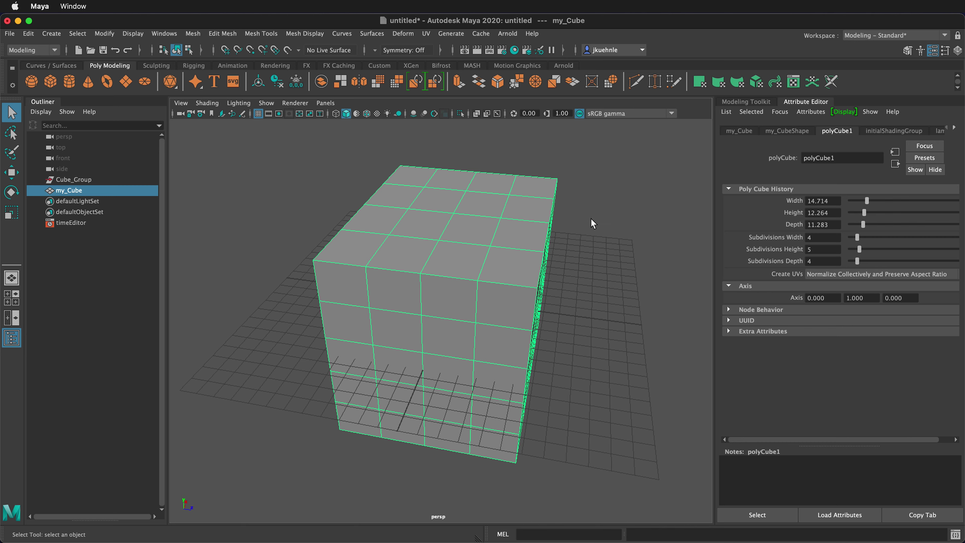
# - Switch my_Cube to edge selection, return it to object mode, and deselect it
pyautogui.rightClick(470, 226)
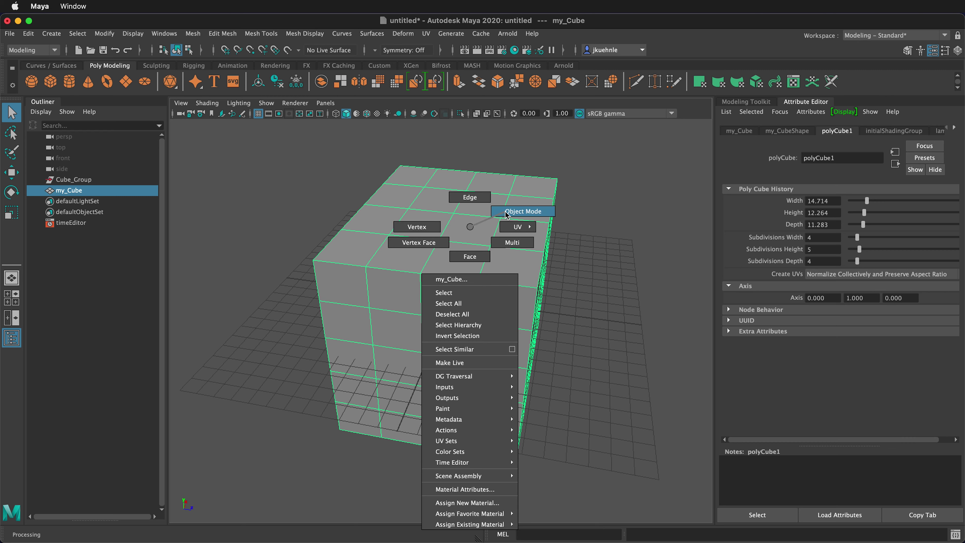
pyautogui.moveTo(506, 215); pyautogui.dragTo(468, 196, button='right')
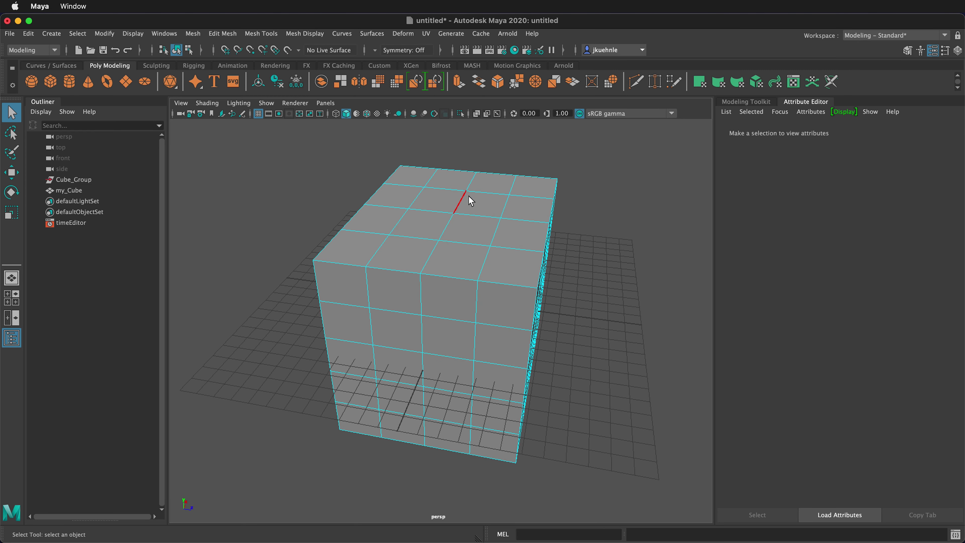
pyautogui.rightClick(452, 252)
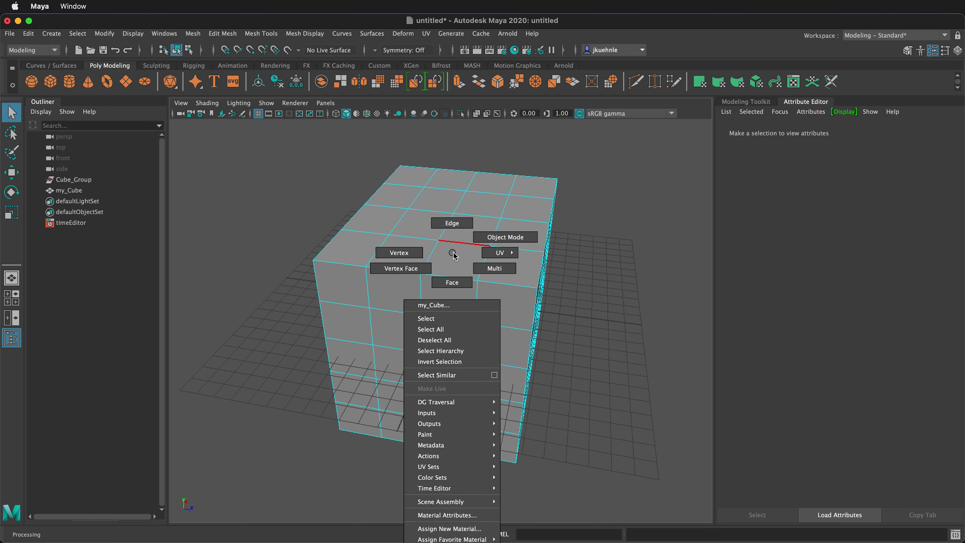
pyautogui.click(489, 237)
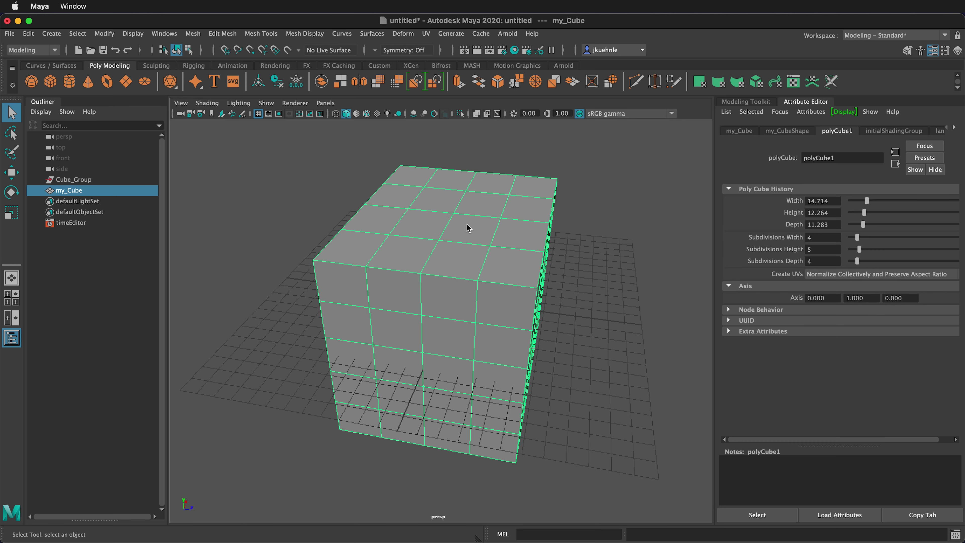
pyautogui.moveTo(466, 224)
pyautogui.keyDown('shift'); pyautogui.mouseDown(button='right')
pyautogui.moveTo(484, 288)
pyautogui.moveTo(454, 228)
pyautogui.moveTo(469, 358)
pyautogui.moveTo(457, 217)
pyautogui.moveTo(486, 208)
pyautogui.moveTo(473, 189)
pyautogui.mouseUp(button='right'); pyautogui.keyUp('shift')
pyautogui.click(570, 260)
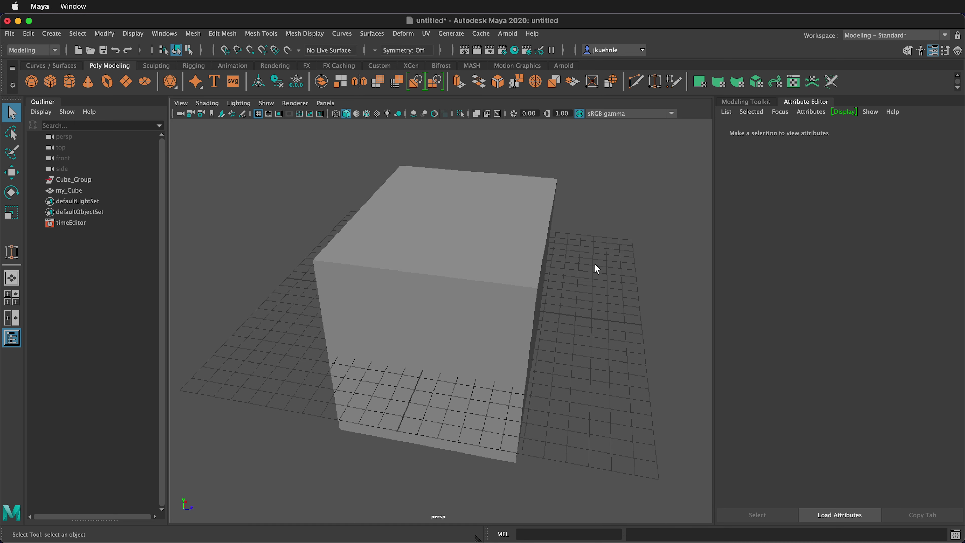
# - Create a polygon cylinder, move it along the Z axis until it stands clear beside my_Cube, and deselect it
pyautogui.keyDown('shift'); pyautogui.moveTo(606, 262); pyautogui.dragTo(608, 265, button='right'); pyautogui.keyUp('shift')
pyautogui.moveTo(604, 277); pyautogui.dragTo(565, 268, button='right')
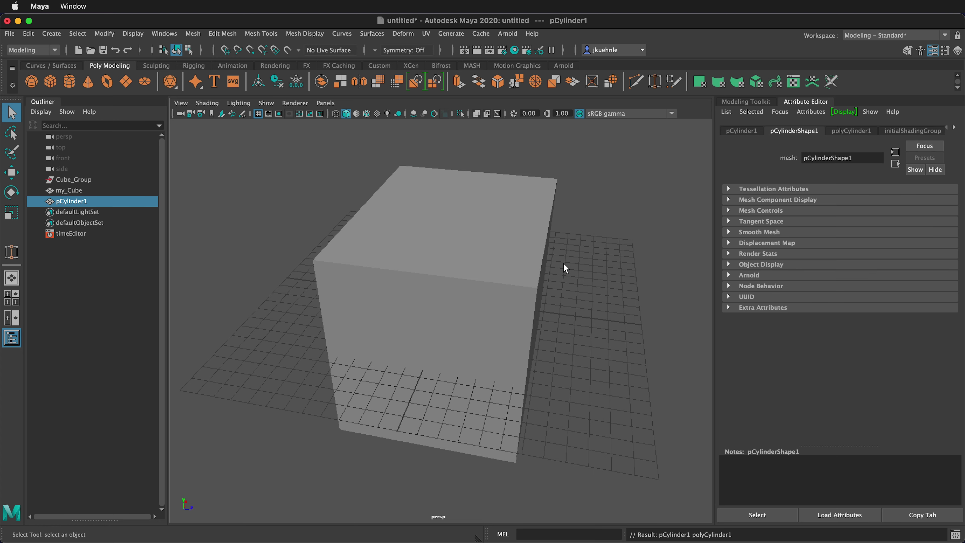
pyautogui.press('w')
pyautogui.moveTo(500, 302); pyautogui.dragTo(673, 313)
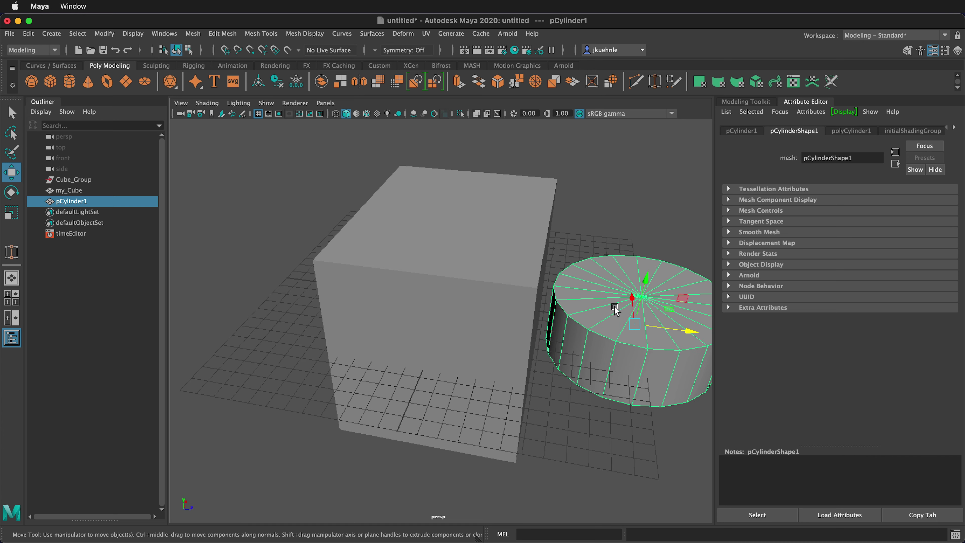
pyautogui.keyDown('ctrl'); pyautogui.click(605, 317); pyautogui.keyUp('ctrl')
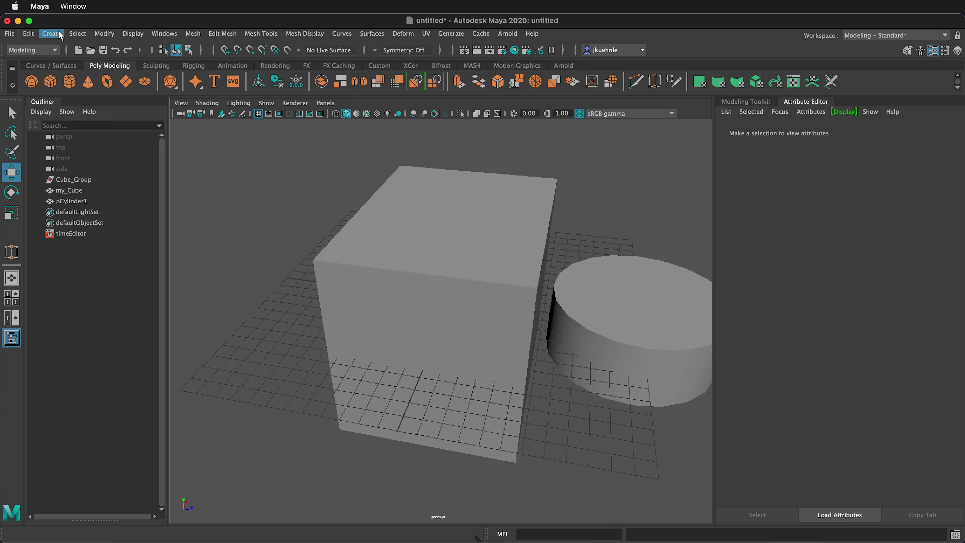
# - Reset the polygon cylinder creation options to their default settings and close the options without creating another cylinder
pyautogui.click(52, 33)
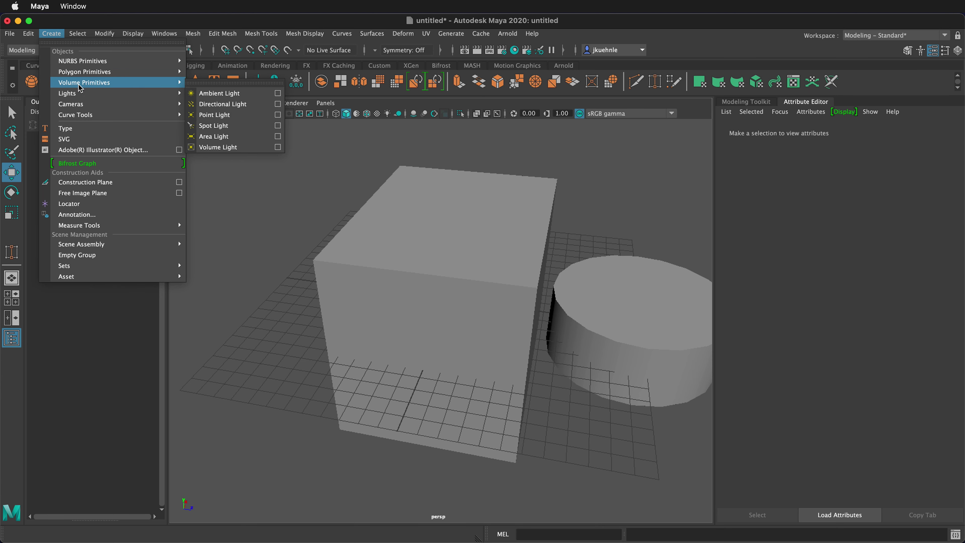
pyautogui.moveTo(160, 61)
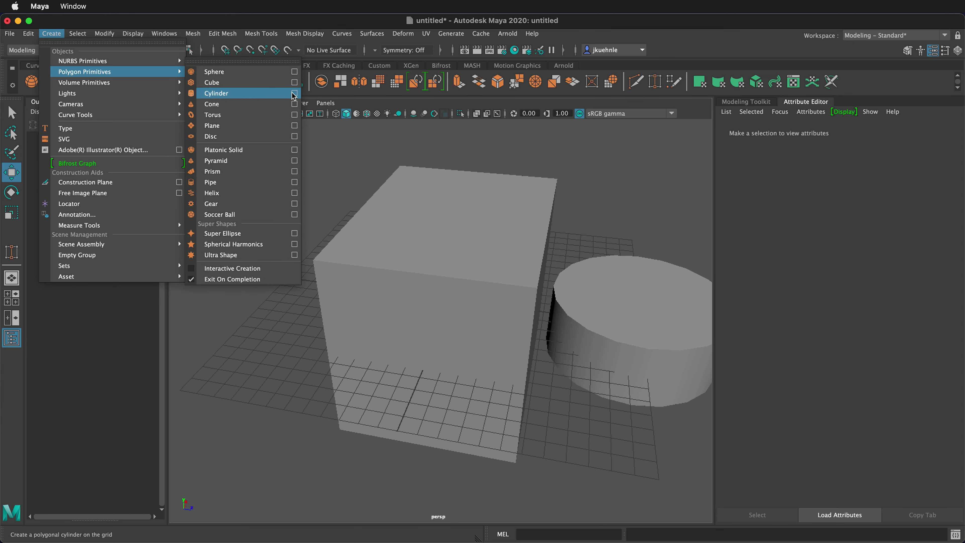
pyautogui.click(295, 93)
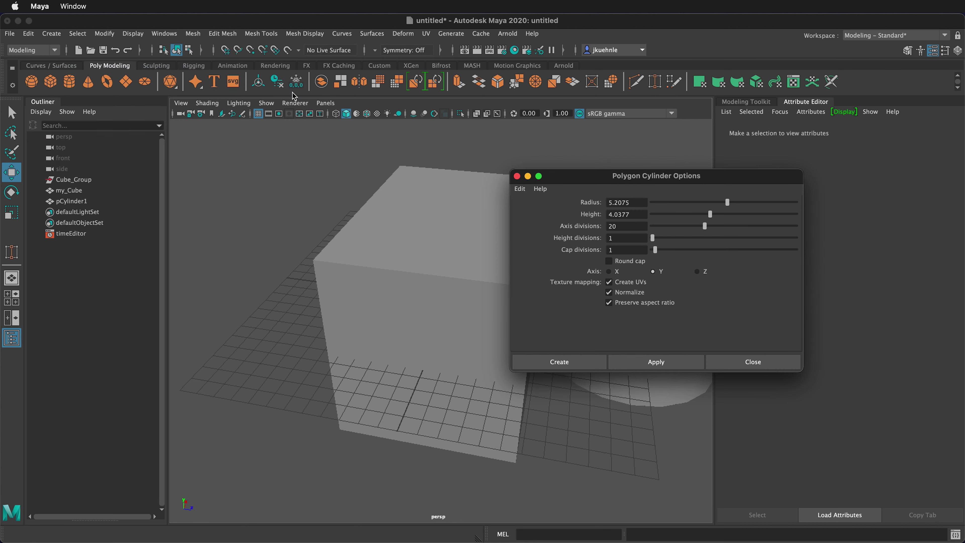
pyautogui.click(524, 189)
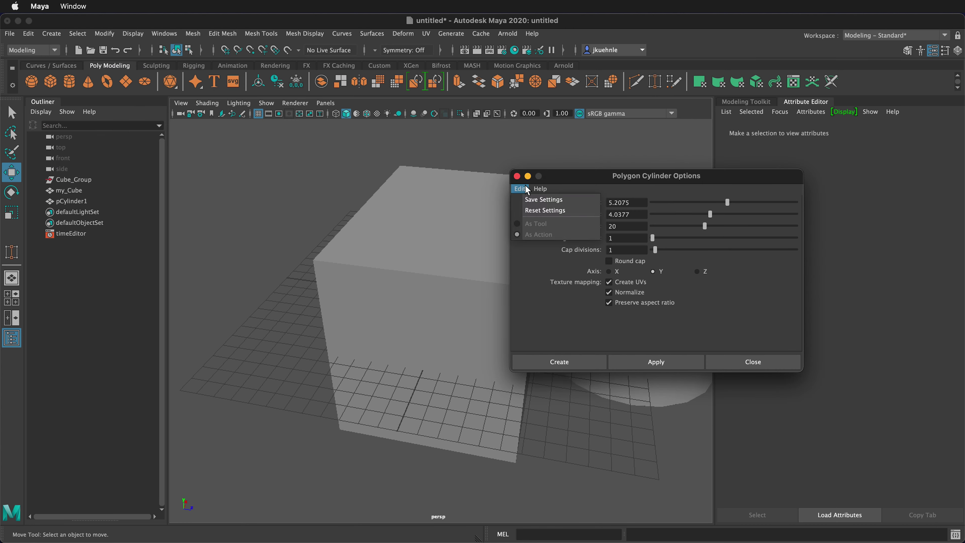
pyautogui.click(563, 211)
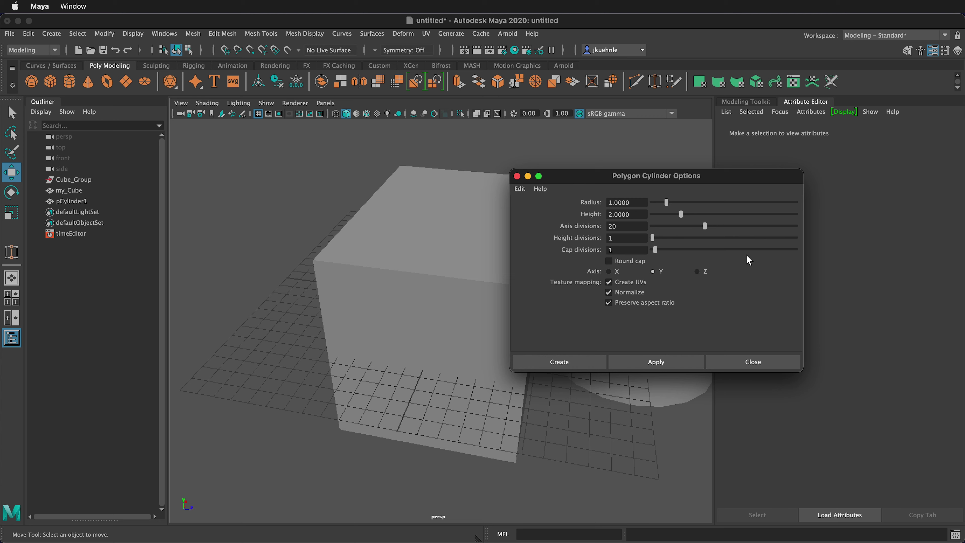
pyautogui.click(517, 176)
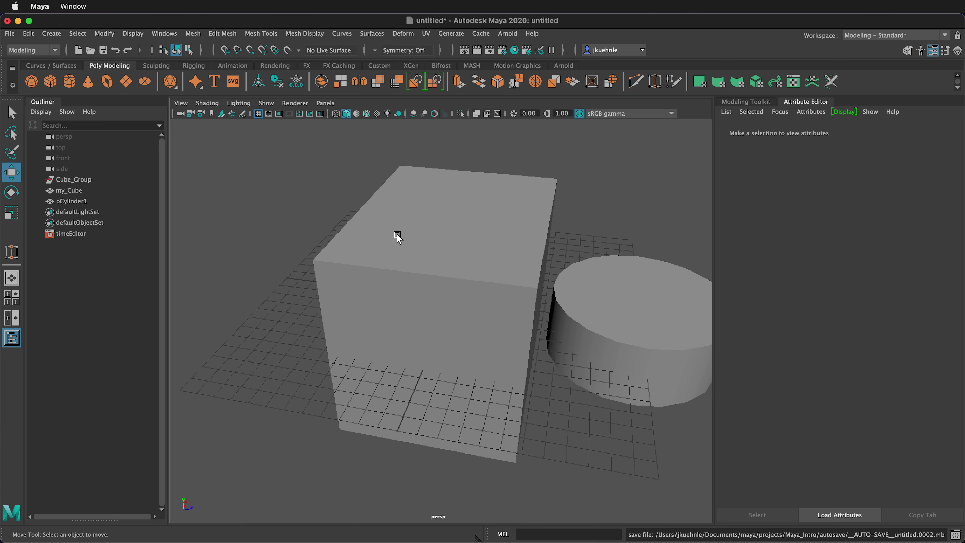
# - Switch my_Cube's component selection to vertices, to edges, and finally to faces
pyautogui.moveTo(390, 215); pyautogui.dragTo(446, 256, button='right')
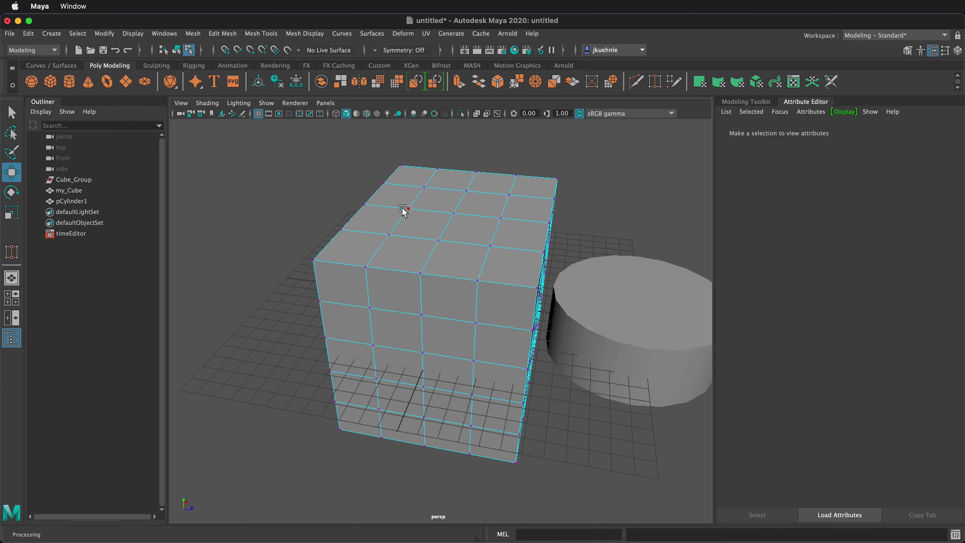
pyautogui.moveTo(431, 213); pyautogui.dragTo(432, 205, button='right')
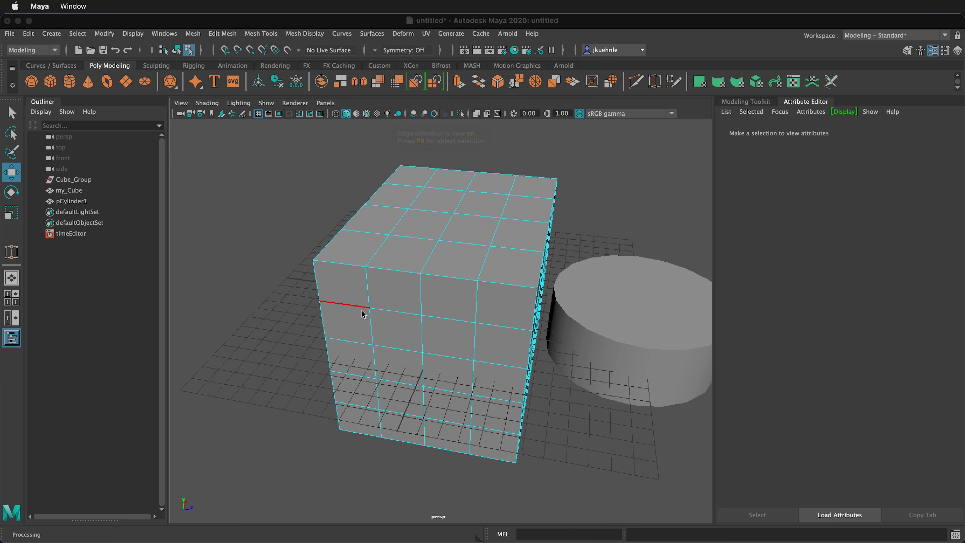
pyautogui.moveTo(361, 314); pyautogui.dragTo(356, 323, button='right')
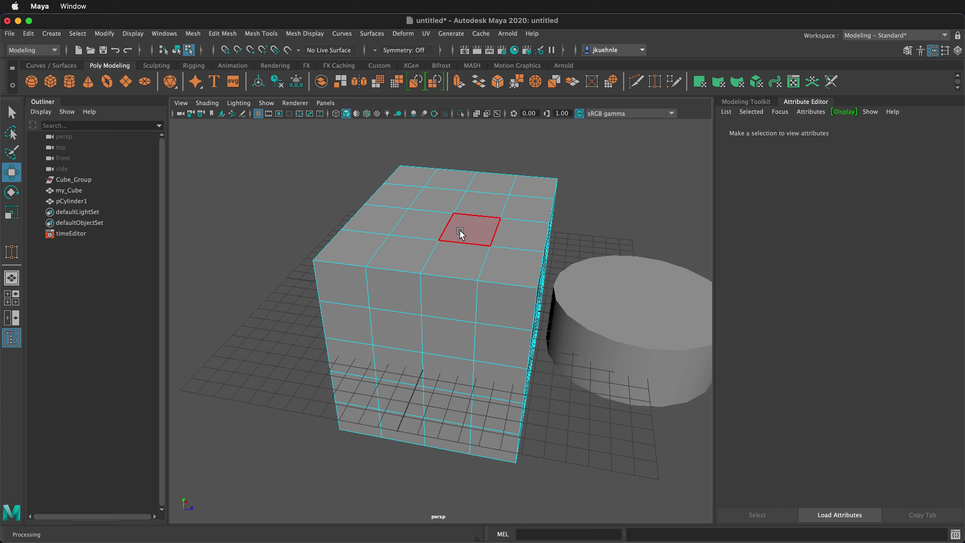
# - Select all of my_Cube's faces, and replace that selection with the second strip of four faces running front to back across its top
pyautogui.doubleClick(461, 235)
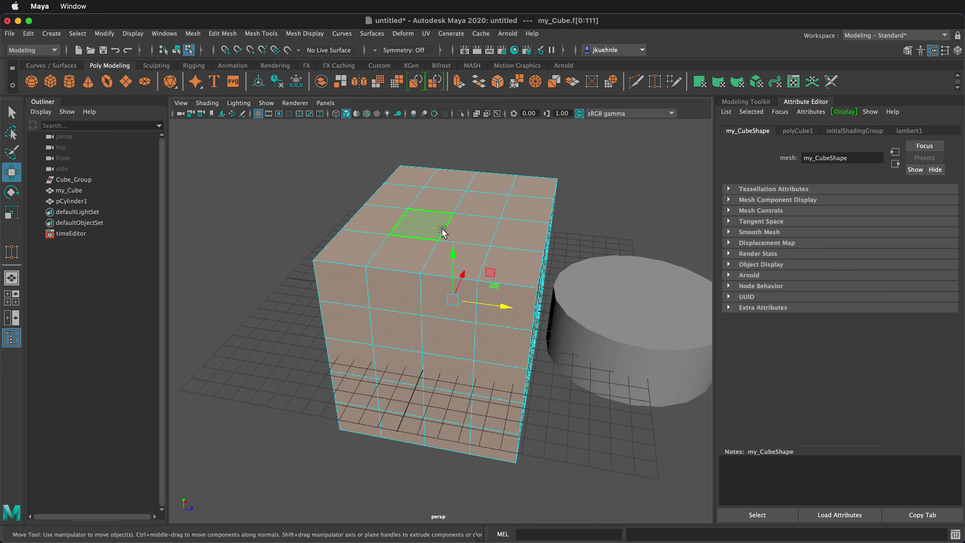
pyautogui.click(424, 247)
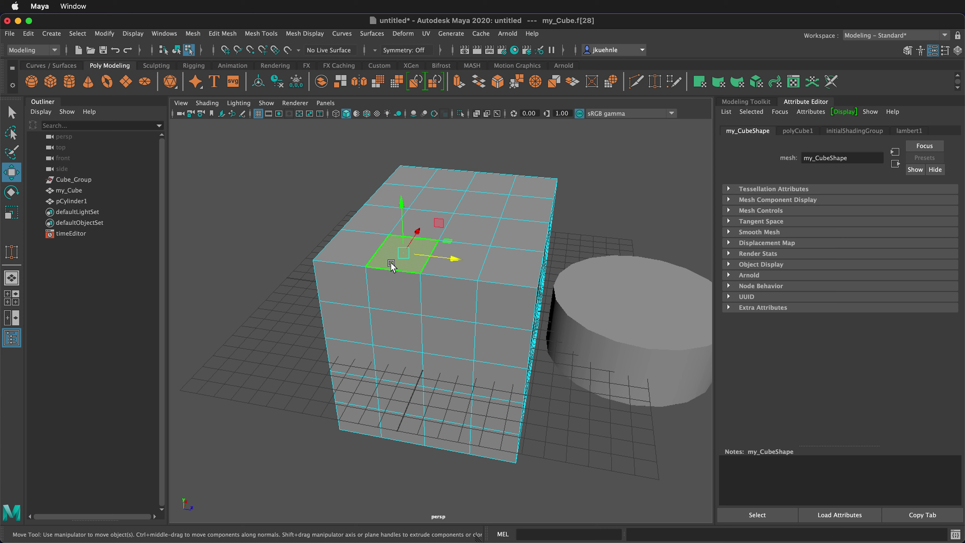
pyautogui.keyDown('shift'); pyautogui.doubleClick(448, 185); pyautogui.keyUp('shift')
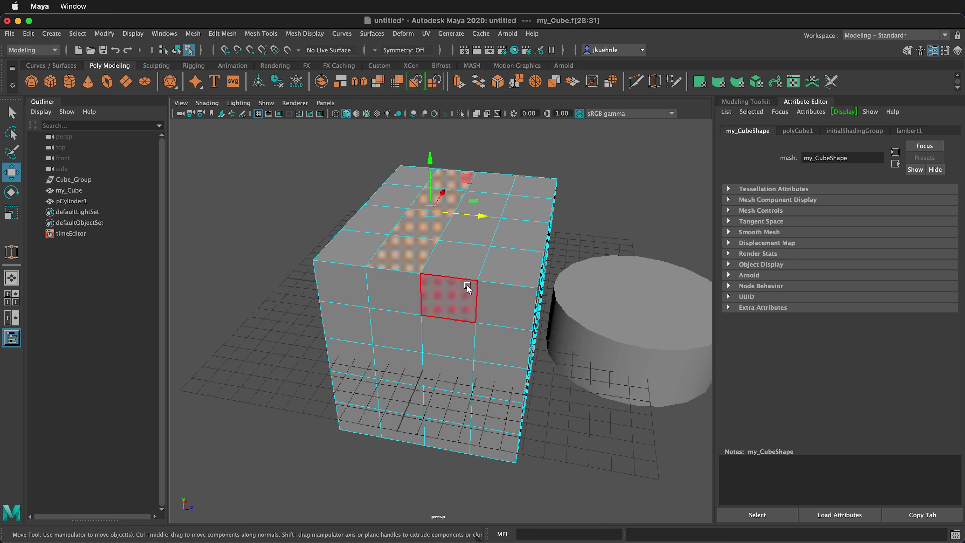
# - Select the face loop around my_Cube through the third top strip, and replace it with a perpendicular loop across the top
pyautogui.click(458, 266)
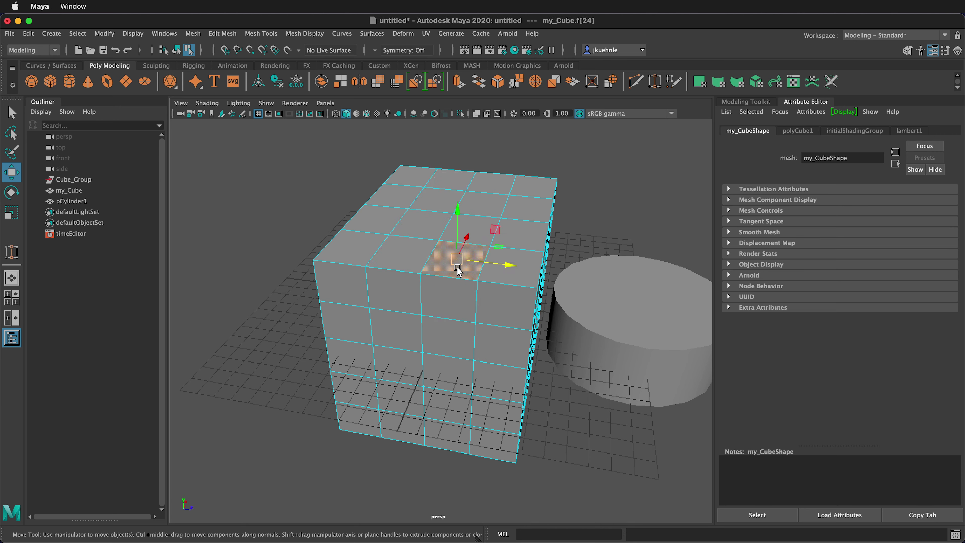
pyautogui.keyDown('shift'); pyautogui.doubleClick(477, 228); pyautogui.keyUp('shift')
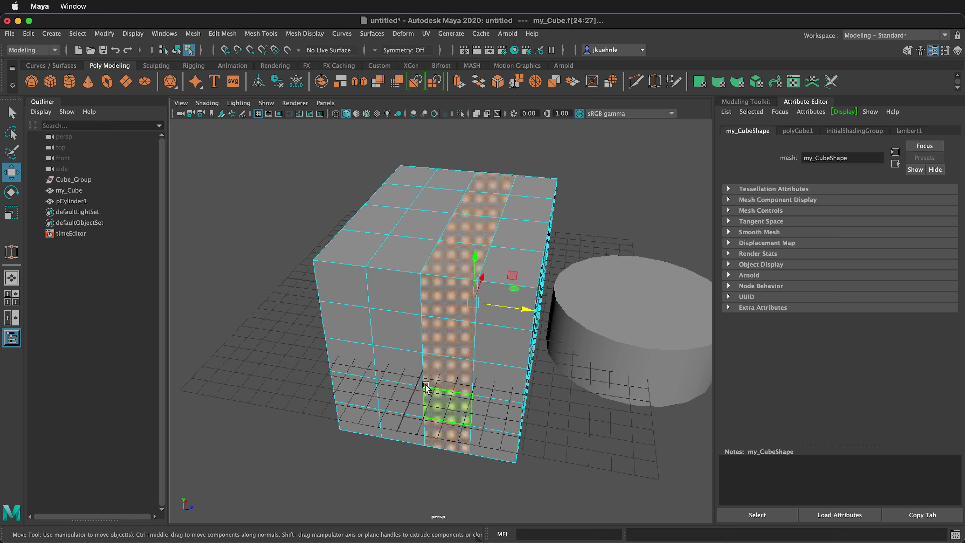
pyautogui.click(435, 231)
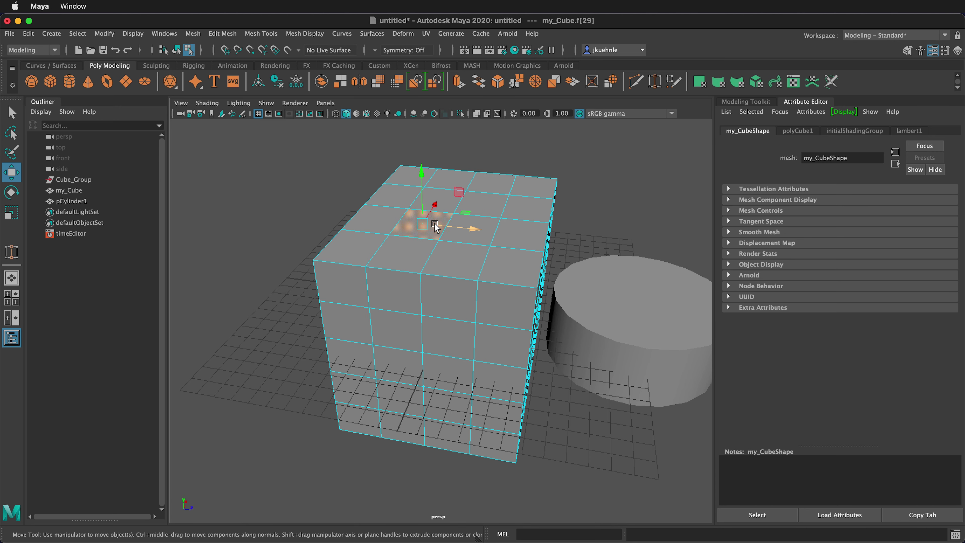
pyautogui.doubleClick(483, 239)
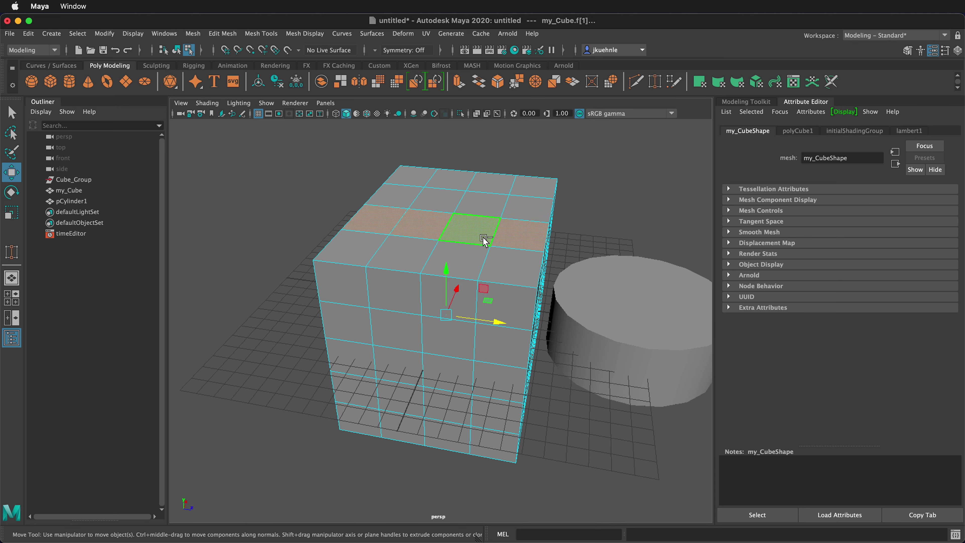
# - Switch my_Cube to edge selection, select the middle row of edges across its top, and replace it with the first lengthwise edge loop
pyautogui.click(501, 212)
pyautogui.press('F10')
pyautogui.click(393, 208)
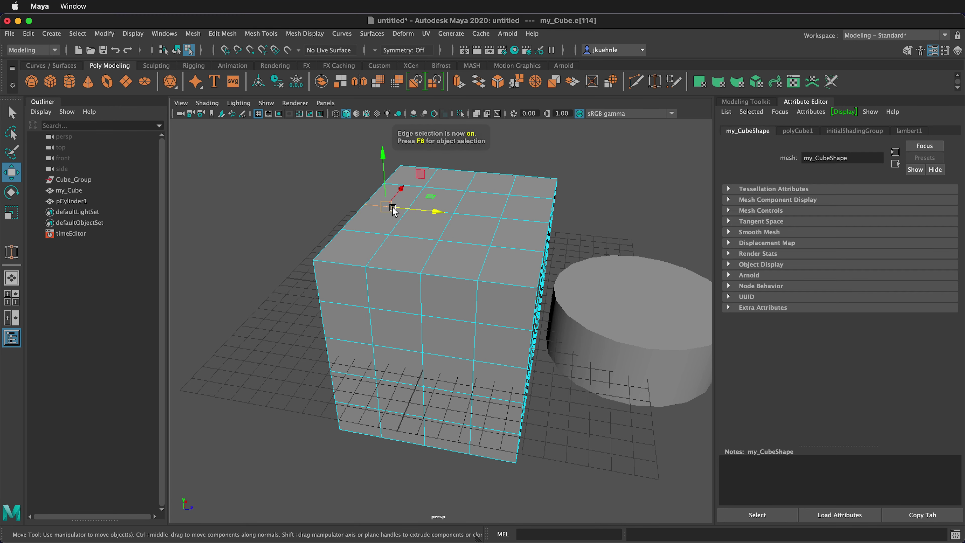
pyautogui.keyDown('shift'); pyautogui.click(522, 221); pyautogui.keyUp('shift')
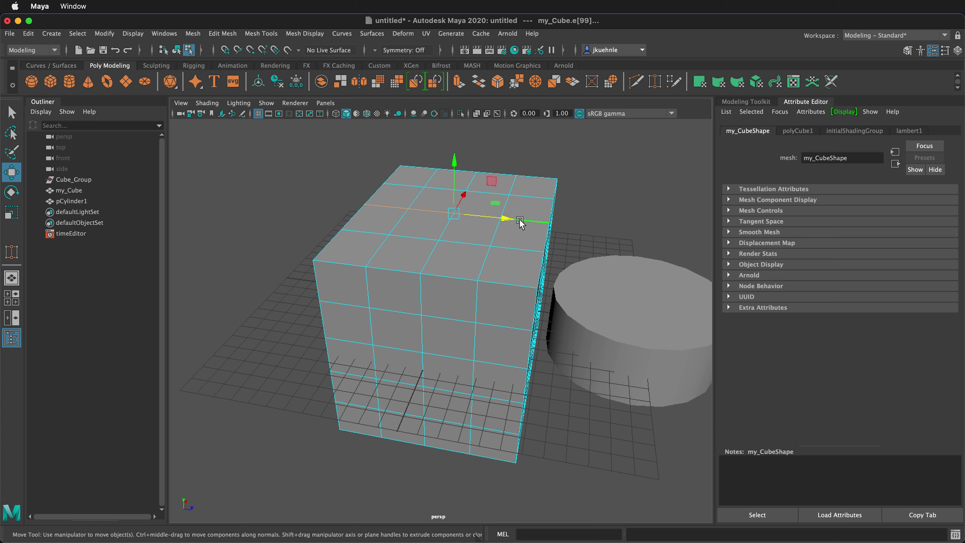
pyautogui.doubleClick(383, 246)
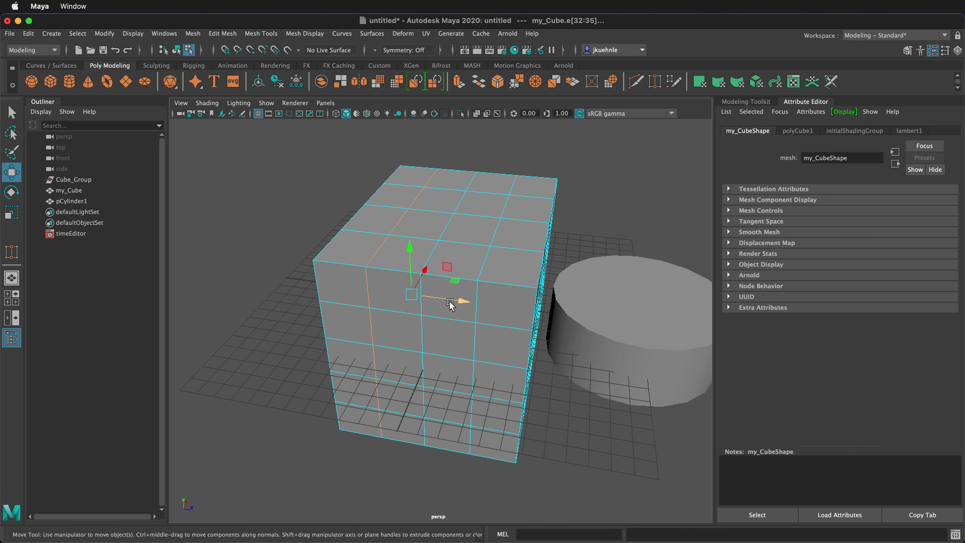
# - Move the selected edge loop slightly along the Z axis and scale it up vertically so it forms a ridge on my_Cube
pyautogui.moveTo(450, 305)
pyautogui.mouseDown()
pyautogui.moveTo(475, 304)
pyautogui.moveTo(442, 303)
pyautogui.moveTo(453, 300)
pyautogui.mouseUp()
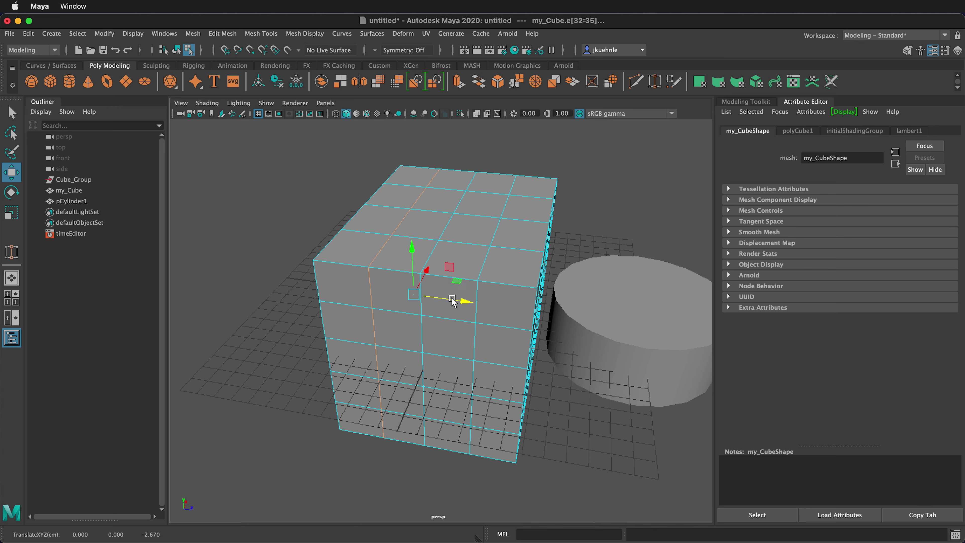
pyautogui.press('r')
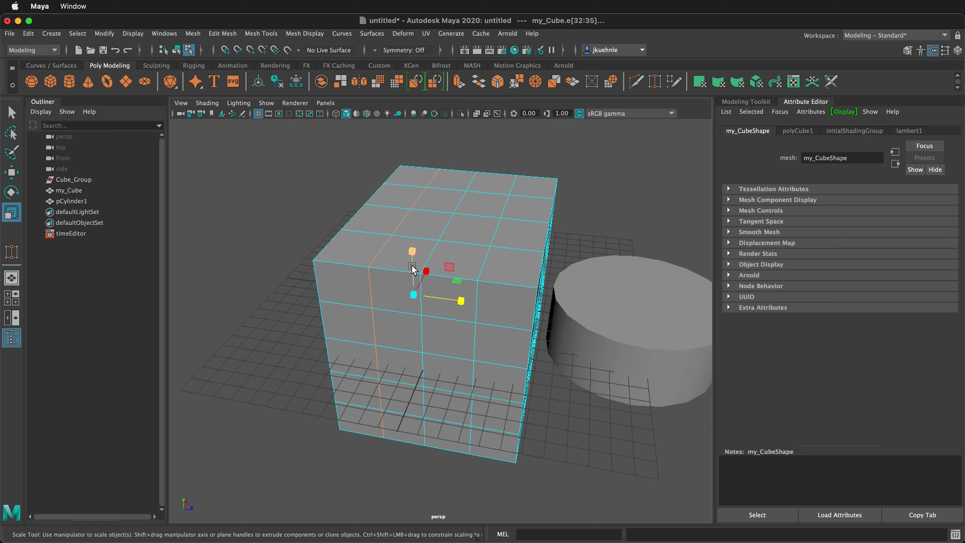
pyautogui.moveTo(412, 251); pyautogui.dragTo(409, 239)
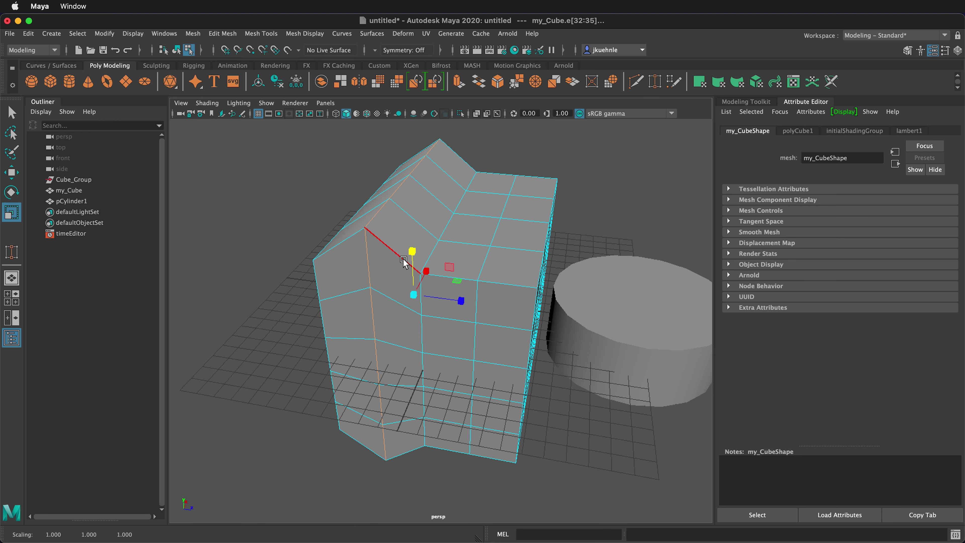
# - Try scaling the selected edge loop up uniformly on all axes, and undo that scaling
pyautogui.click(414, 296)
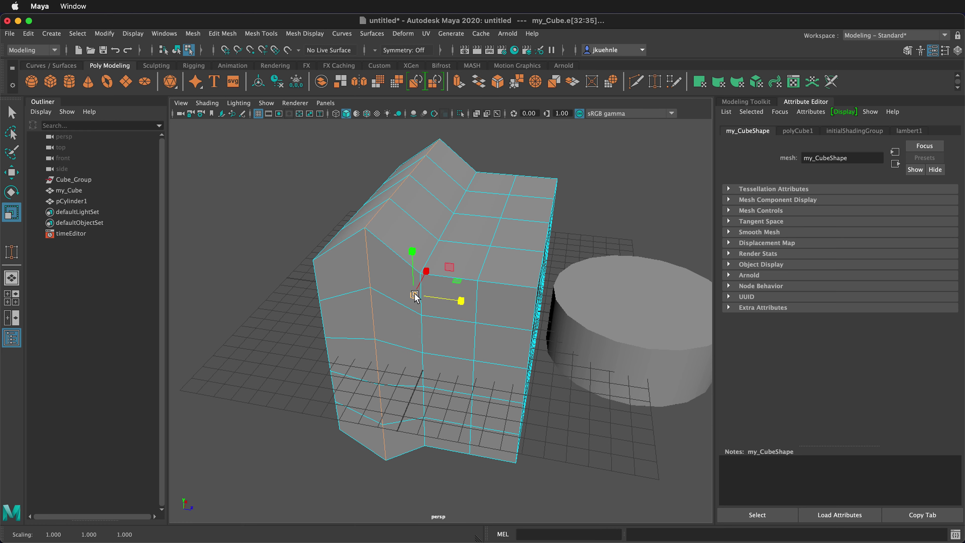
pyautogui.moveTo(415, 295); pyautogui.dragTo(452, 263)
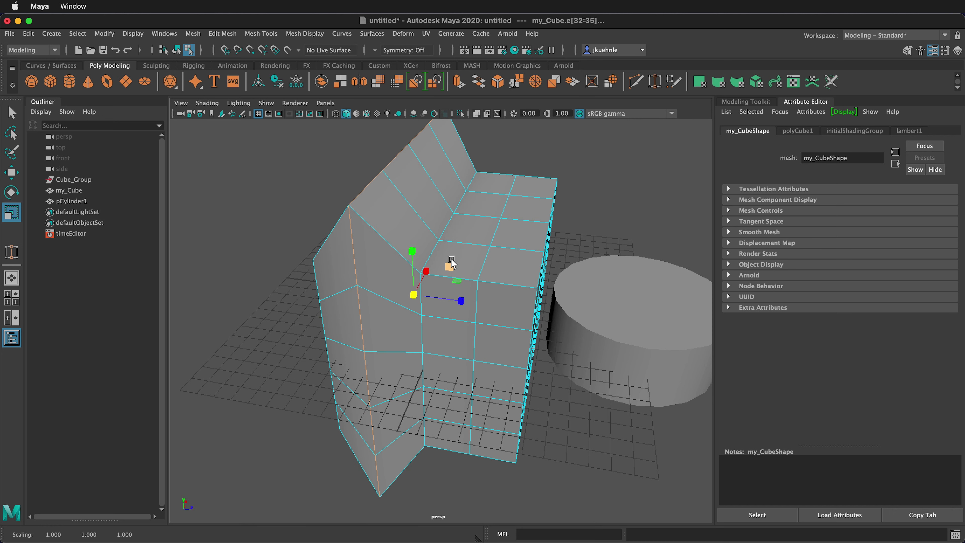
pyautogui.hotkey('ctrl', 'z')
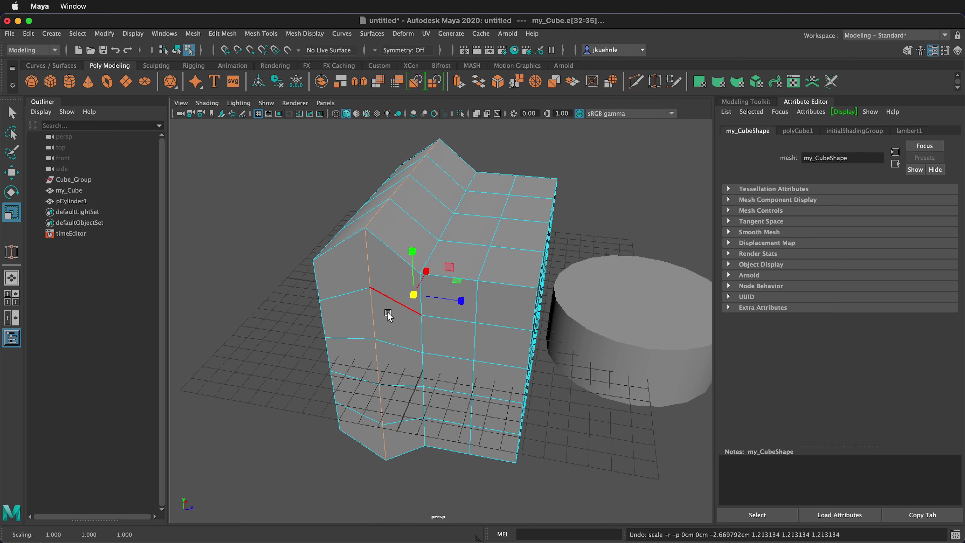
# - Undo the edge loop's vertical scaling on my_Cube, and select all of its vertices in vertex selection mode
pyautogui.hotkey('ctrl', 'z')
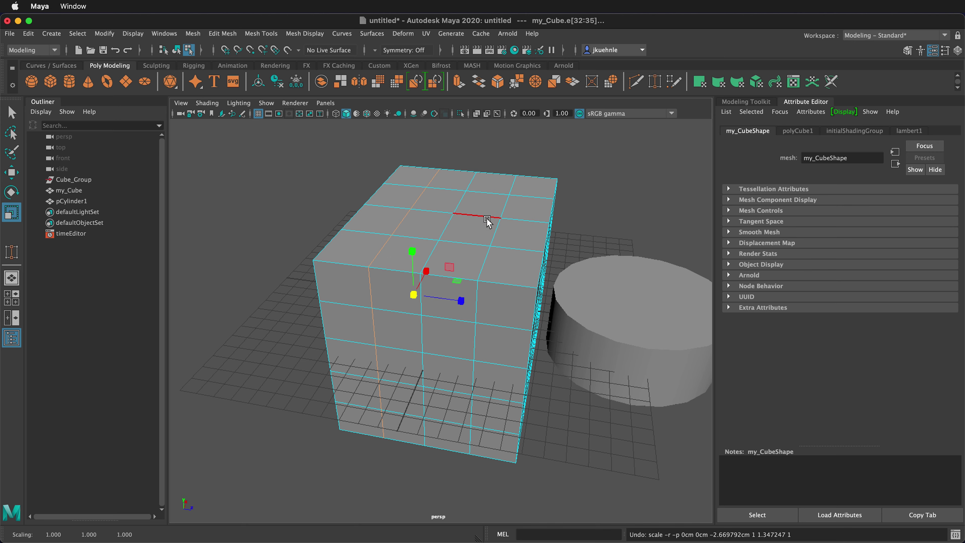
pyautogui.press('F9')
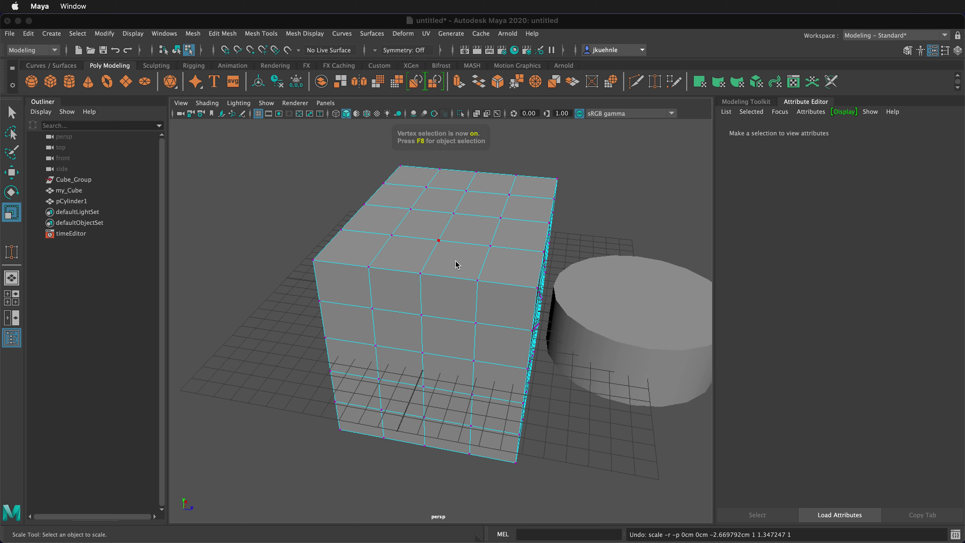
pyautogui.moveTo(455, 262); pyautogui.dragTo(405, 263, button='right')
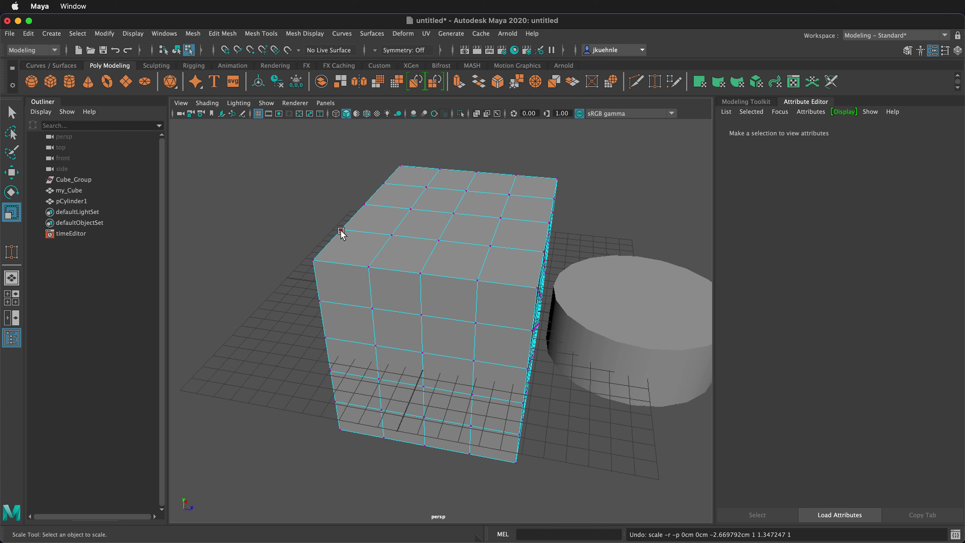
pyautogui.hotkey('ctrl', 'shift', 'a')
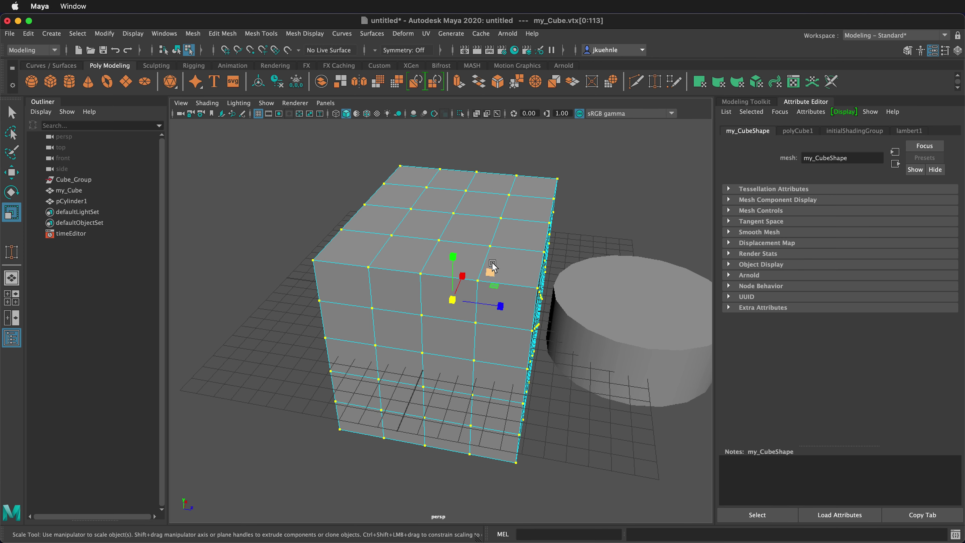
# - Select the middle row of four vertices across my_Cube's top, and replace it with a single vertex on the top's outer edge
pyautogui.click(459, 222)
pyautogui.click(439, 240)
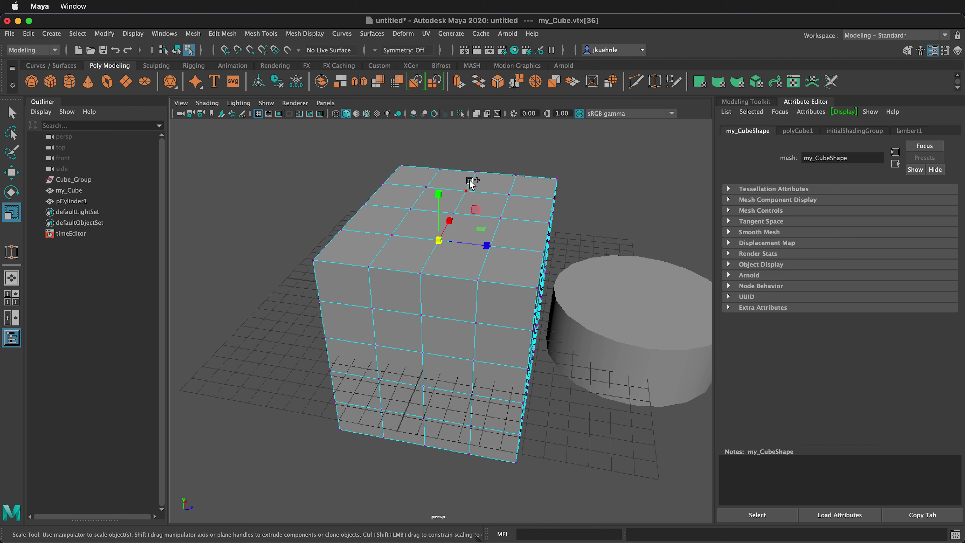
pyautogui.keyDown('shift'); pyautogui.doubleClick(474, 172); pyautogui.keyUp('shift')
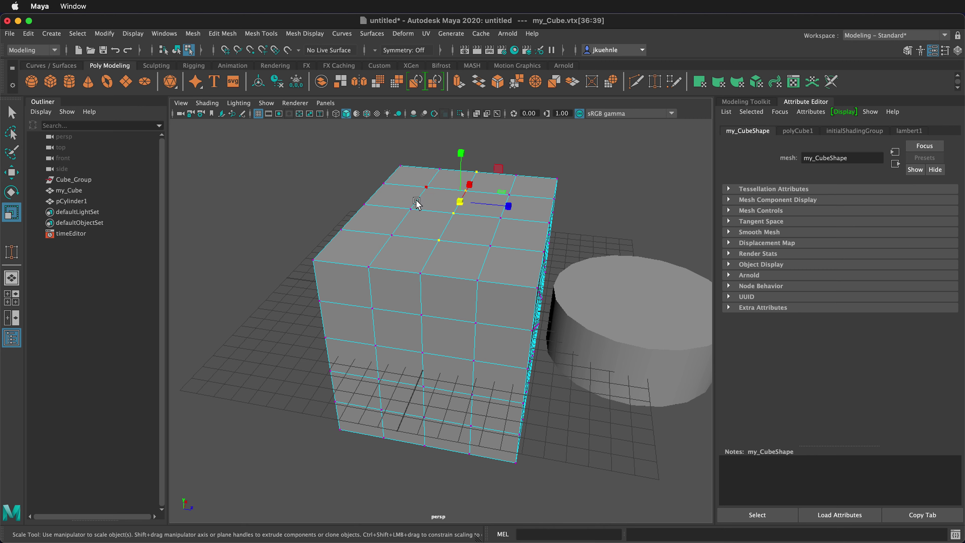
pyautogui.click(366, 204)
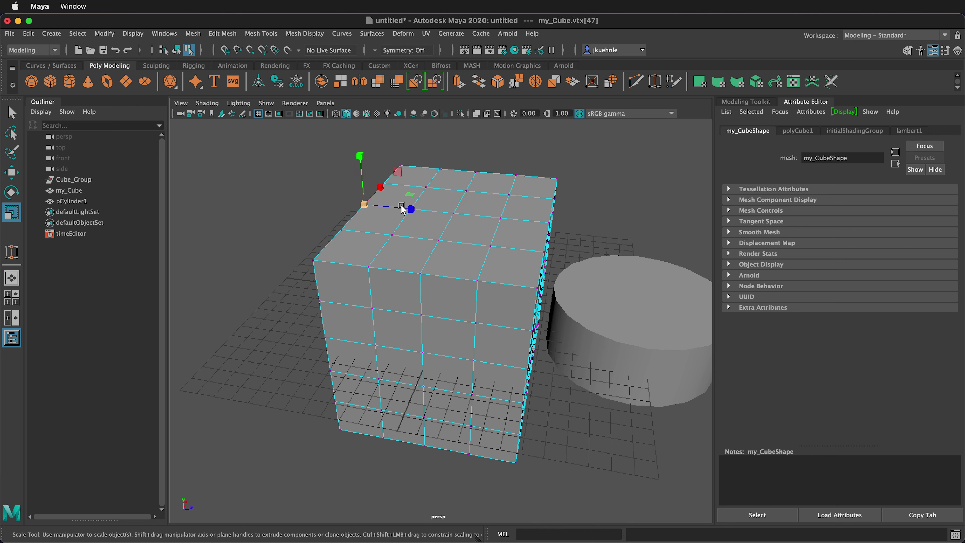
# - Select the middle vertex loop around my_Cube, try moving it up about 3.39 cm along Y, and undo the move
pyautogui.click(420, 273)
pyautogui.doubleClick(439, 240)
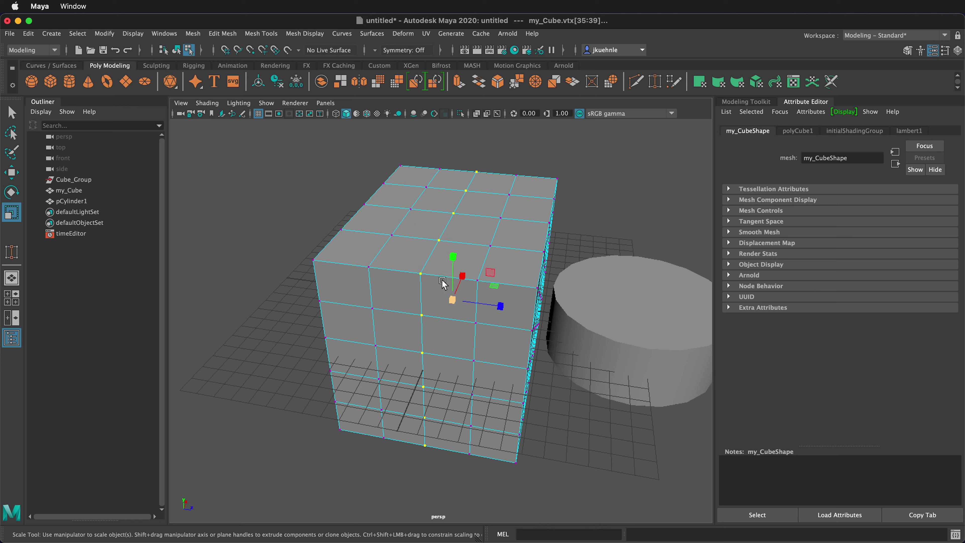
pyautogui.press('w')
pyautogui.moveTo(452, 276); pyautogui.dragTo(456, 232)
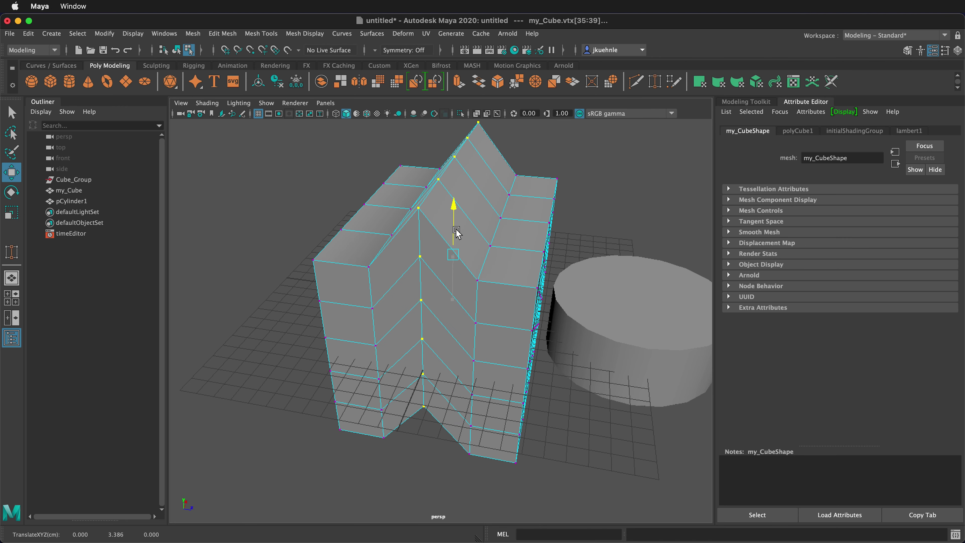
pyautogui.hotkey('ctrl', 'z')
pyautogui.hotkey('ctrl', 'z')
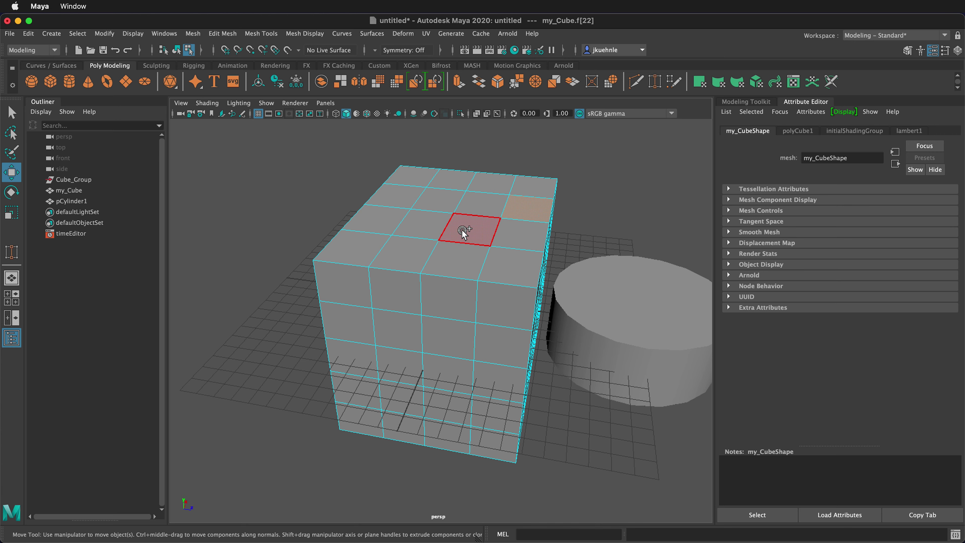
# - Paint-select a block of adjacent faces on my_Cube's top, and convert the face selection to vertices
pyautogui.moveTo(462, 231)
pyautogui.mouseDown()
pyautogui.moveTo(466, 208)
pyautogui.moveTo(456, 199)
pyautogui.moveTo(394, 196)
pyautogui.moveTo(387, 246)
pyautogui.moveTo(432, 233)
pyautogui.moveTo(451, 259)
pyautogui.mouseUp()
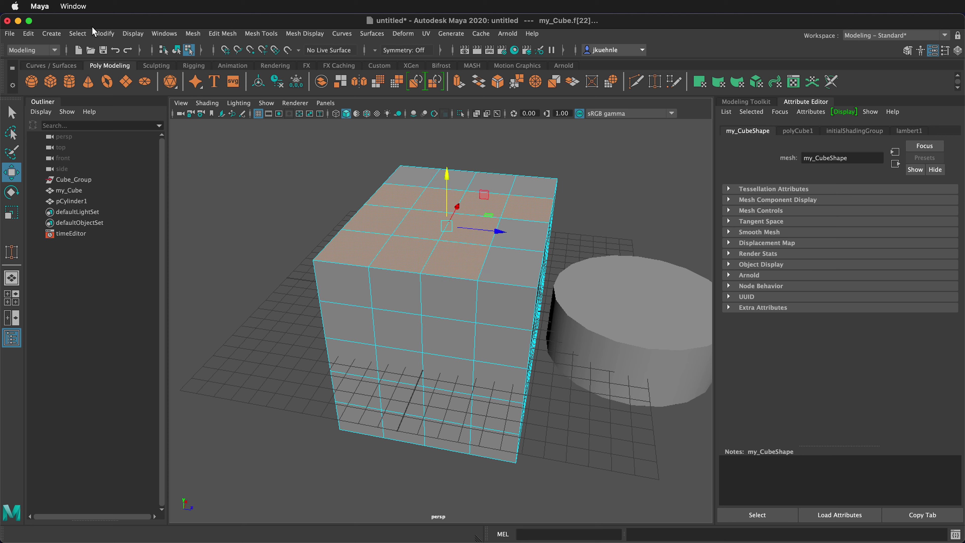
pyautogui.click(77, 33)
pyautogui.moveTo(147, 243)
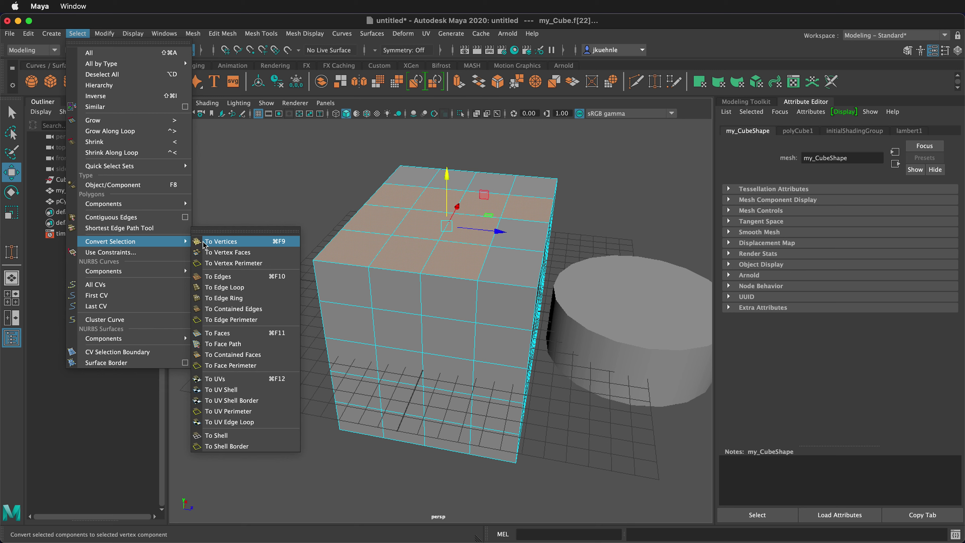
pyautogui.click(220, 241)
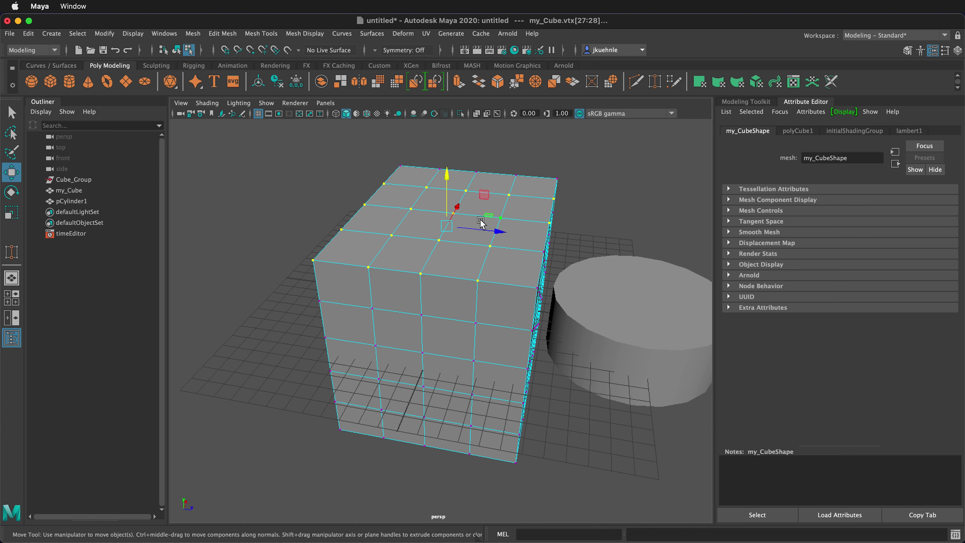
pyautogui.press('F10')
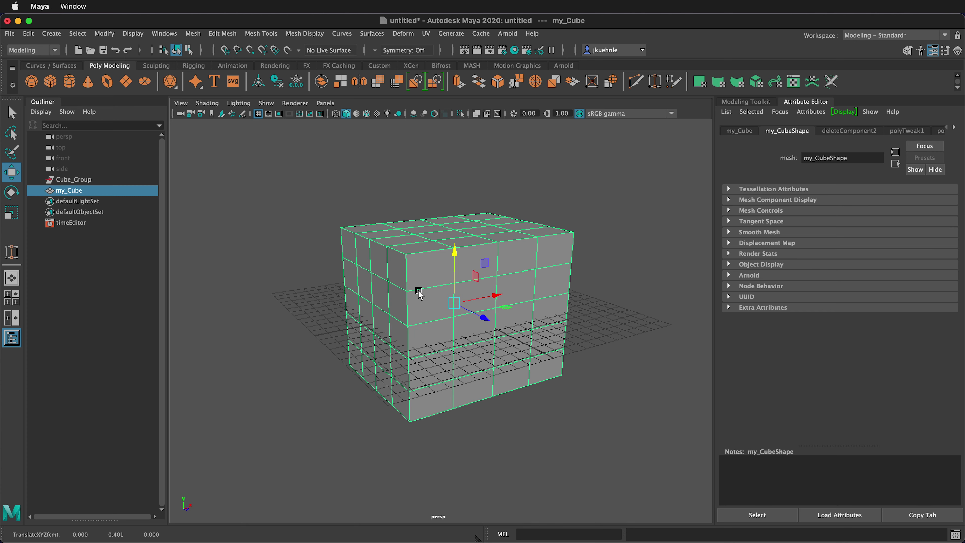
# - Enlarge and shrink the Move manipulator on my_Cube, leaving it slightly larger than its original size
pyautogui.press('=')
pyautogui.press('=')
pyautogui.press('=')
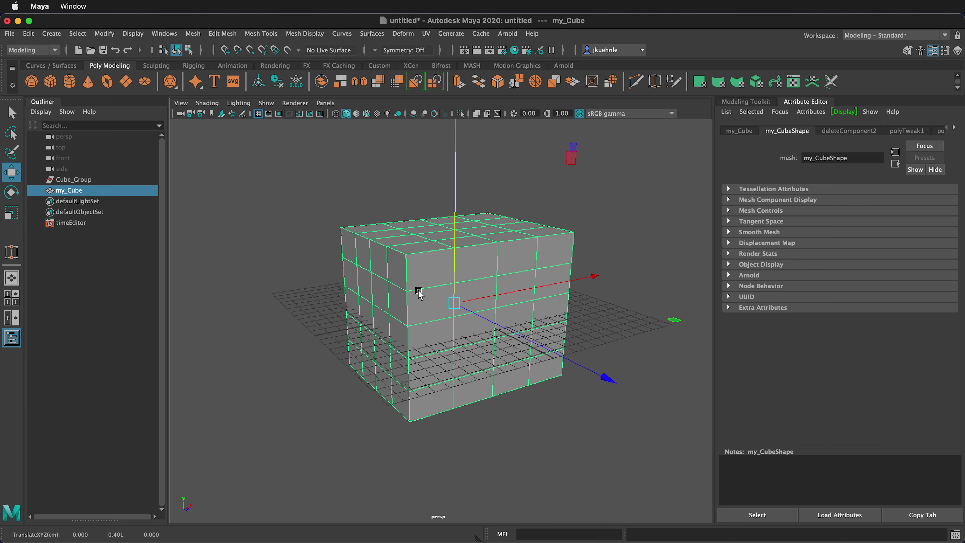
pyautogui.press('-')
pyautogui.press('-')
pyautogui.press('-')
pyautogui.press('=')
pyautogui.press('=')
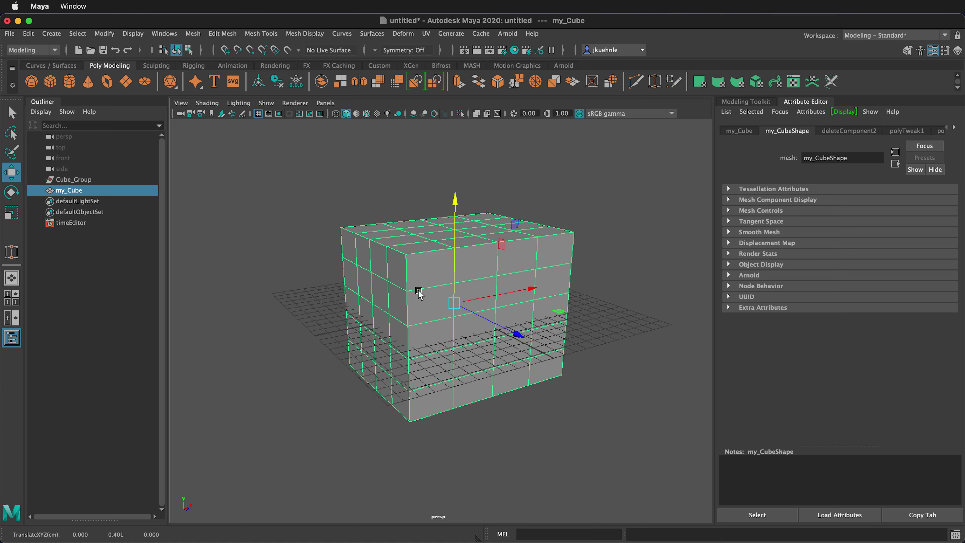
# - Rotate my_Cube to -180 degrees around X, and give it a quarter turn around Z
pyautogui.press('e')
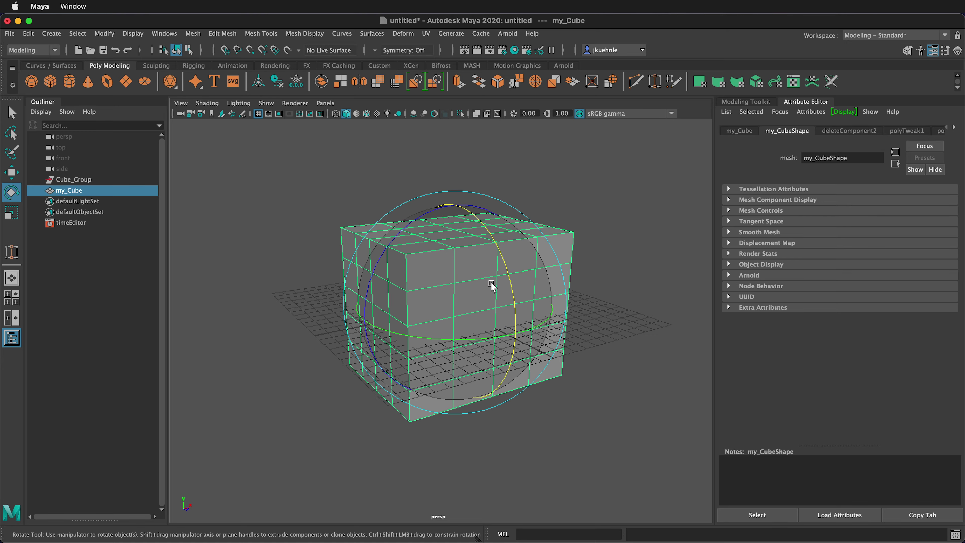
pyautogui.moveTo(491, 284)
pyautogui.mouseDown()
pyautogui.moveTo(506, 282)
pyautogui.moveTo(495, 241)
pyautogui.moveTo(516, 348)
pyautogui.moveTo(484, 241)
pyautogui.moveTo(495, 287)
pyautogui.moveTo(487, 285)
pyautogui.mouseUp()
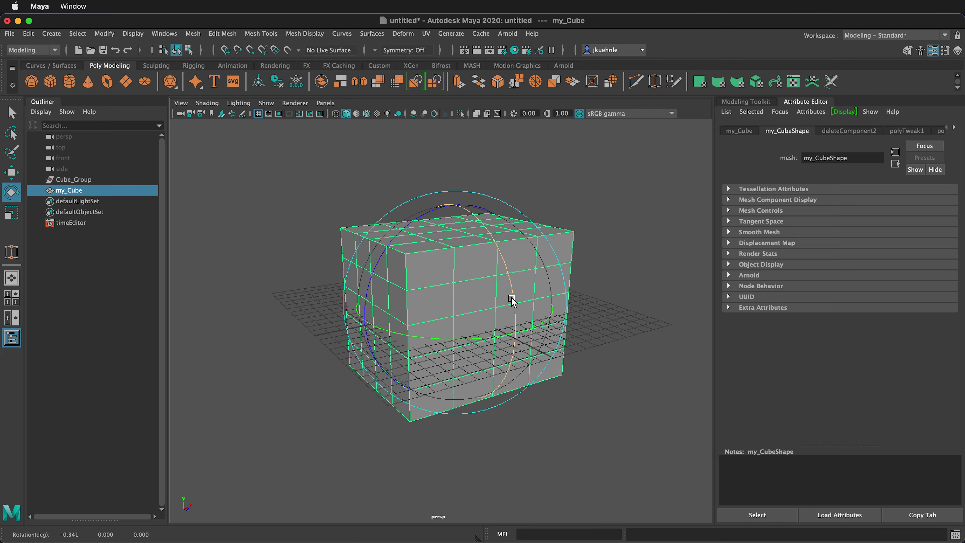
pyautogui.moveTo(512, 298); pyautogui.dragTo(454, 186)
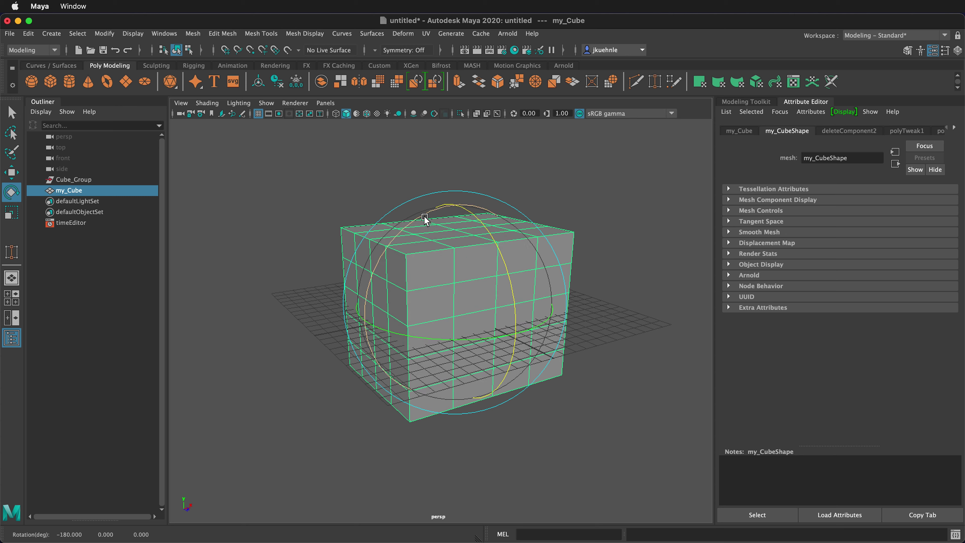
pyautogui.moveTo(427, 218); pyautogui.dragTo(366, 268)
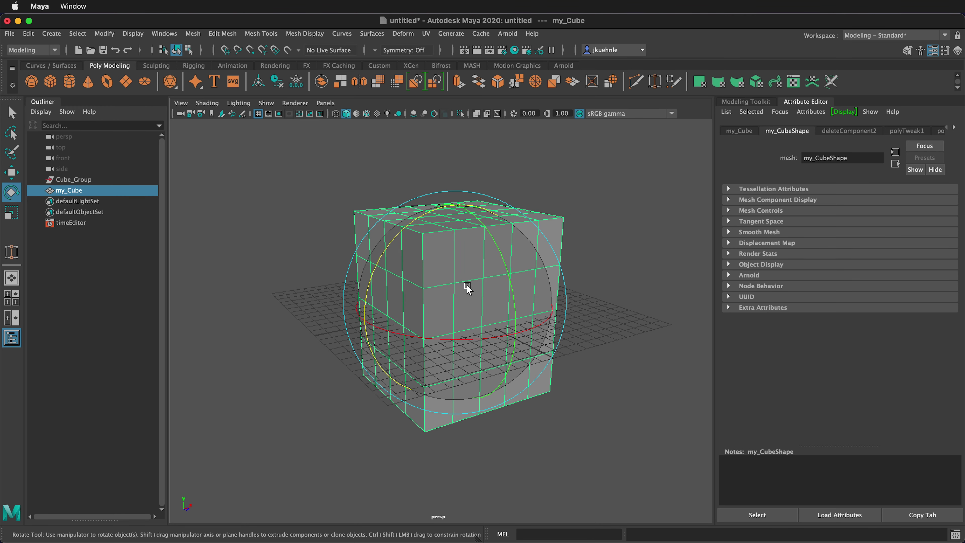
# - Move my_Cube's pivot outside the cube to about 10.5, -0.8, 6.9 cm and return to rotating
pyautogui.press('d')
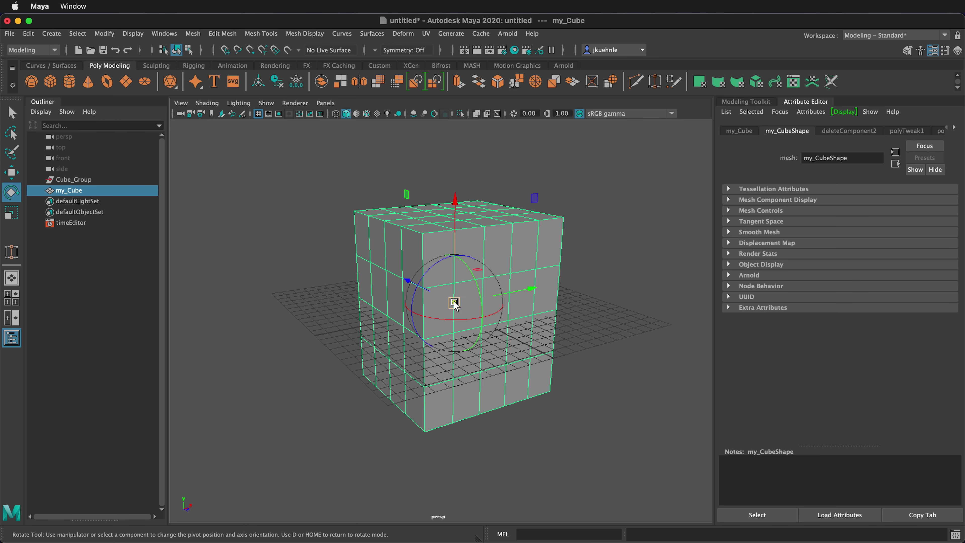
pyautogui.moveTo(454, 302); pyautogui.dragTo(604, 320)
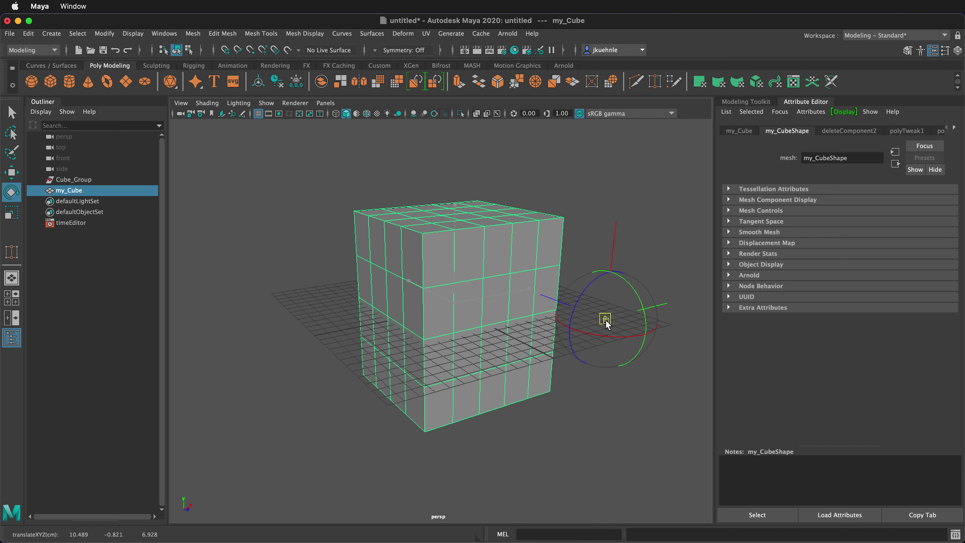
pyautogui.press('d')
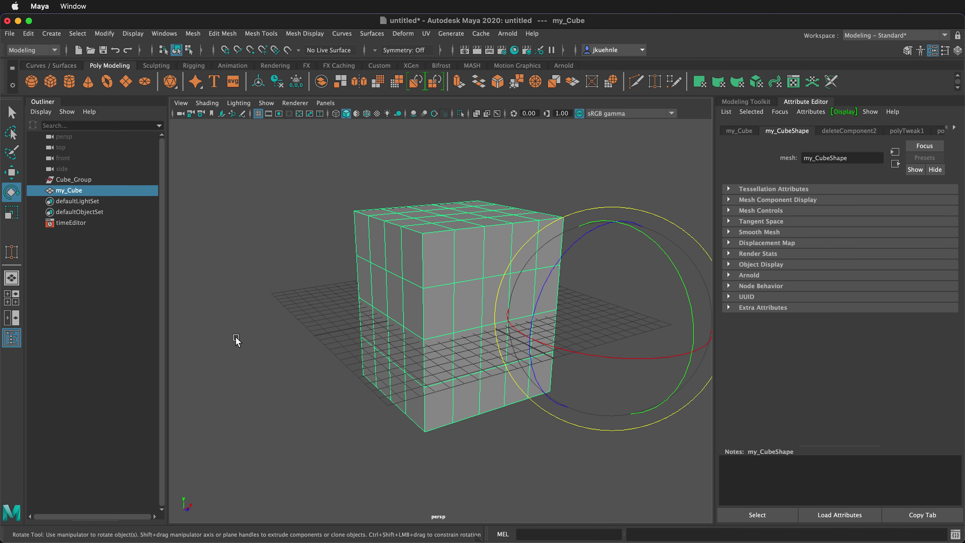
# - Reposition my_Cube's pivot at the cube's opposite side, at about -7.3, 0.1, -4.3 cm
pyautogui.press('d')
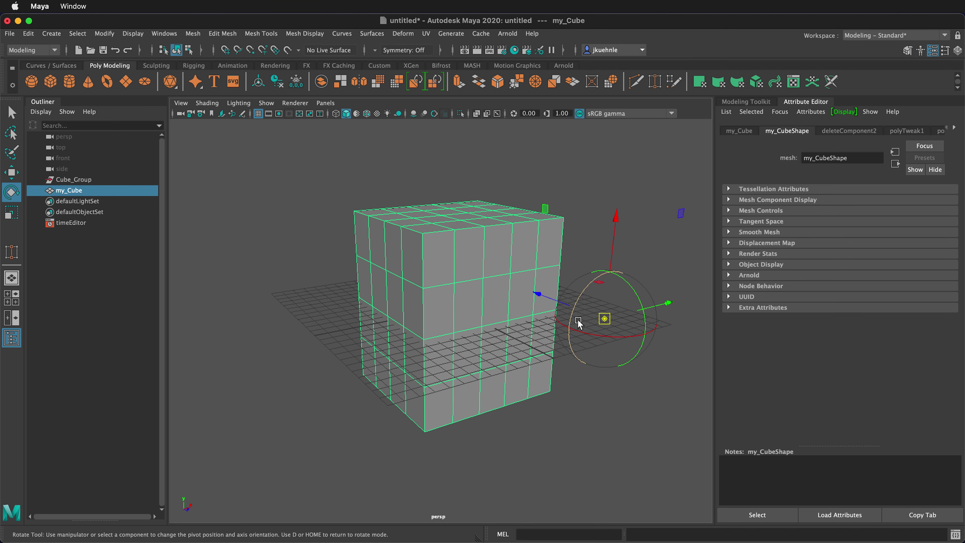
pyautogui.moveTo(605, 319); pyautogui.dragTo(357, 310)
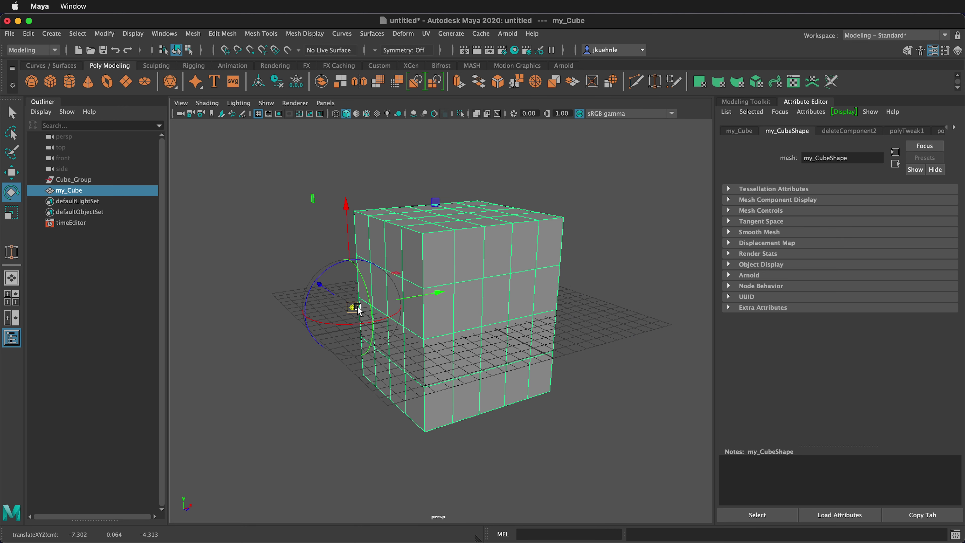
pyautogui.press('d')
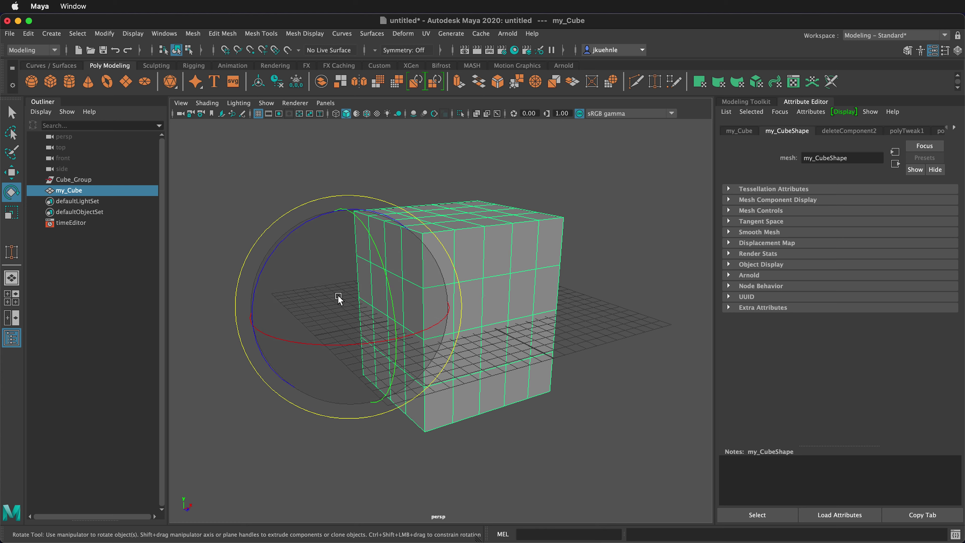
pyautogui.press('d')
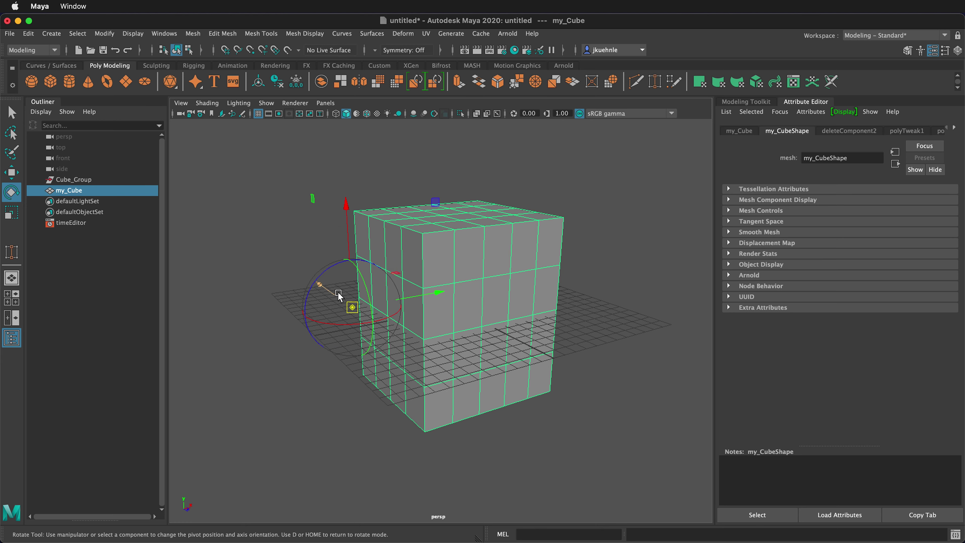